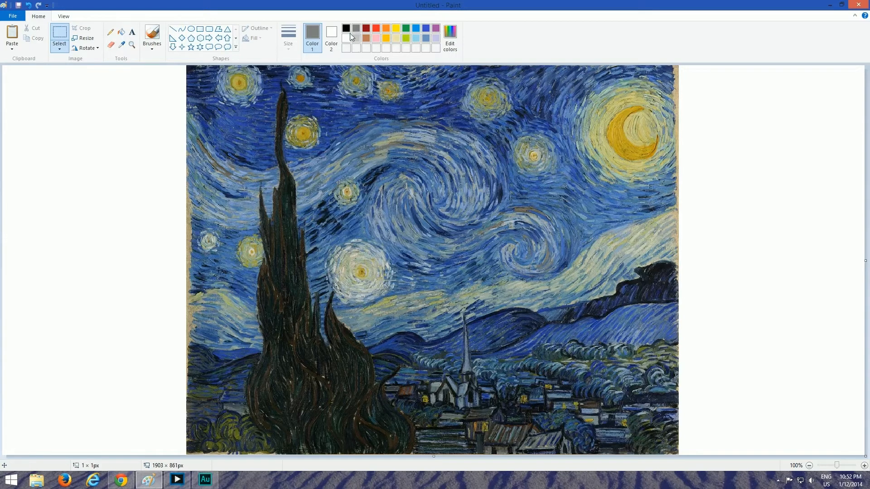
Set the drawing color to black and reduce the brush to a thin size suitable for outlines
{"action": "left_click", "coordinate": [347, 30]}
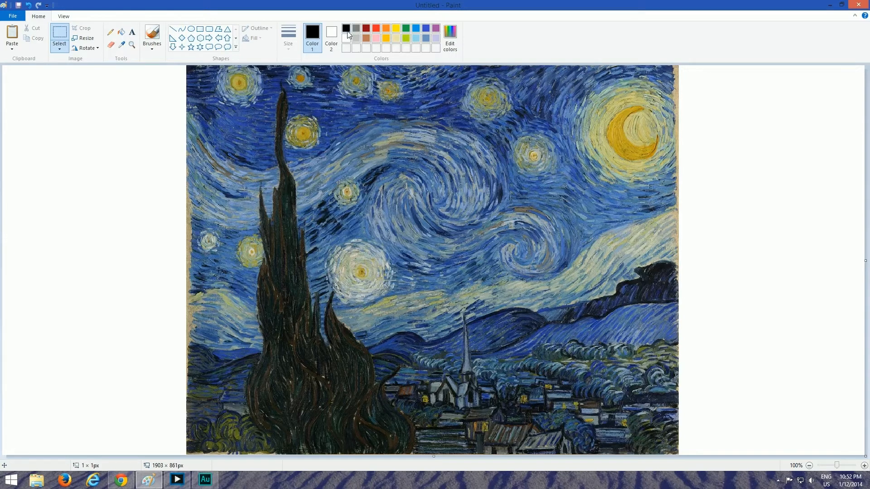
{"action": "left_click", "coordinate": [158, 35]}
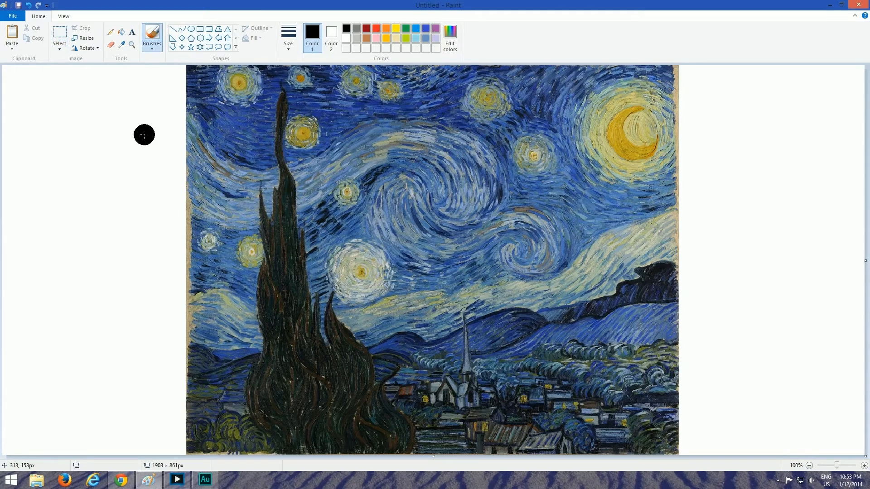
{"action": "key", "text": "ctrl+minus"}
{"action": "key", "text": "ctrl+minus"}
{"action": "key", "text": "ctrl+minus"}
{"action": "key", "text": "ctrl+minus"}
{"action": "key", "text": "ctrl+minus"}
{"action": "key", "text": "ctrl+minus"}
Clear the whole reference painting from the canvas and return to the brush
{"action": "key", "text": "ctrl+a"}
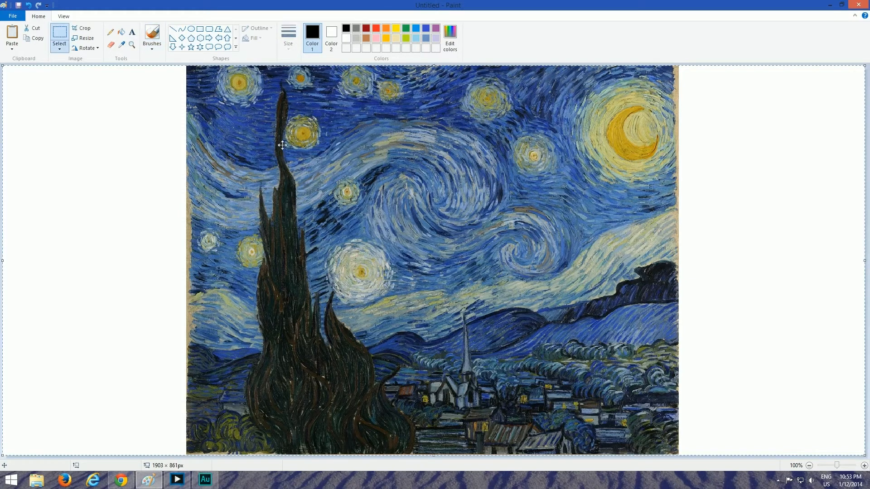
{"action": "key", "text": "Delete"}
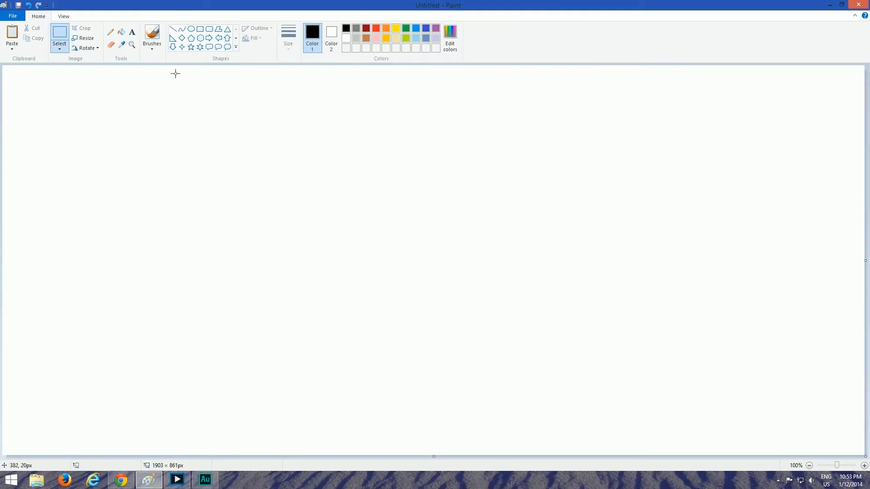
{"action": "left_click", "coordinate": [152, 34]}
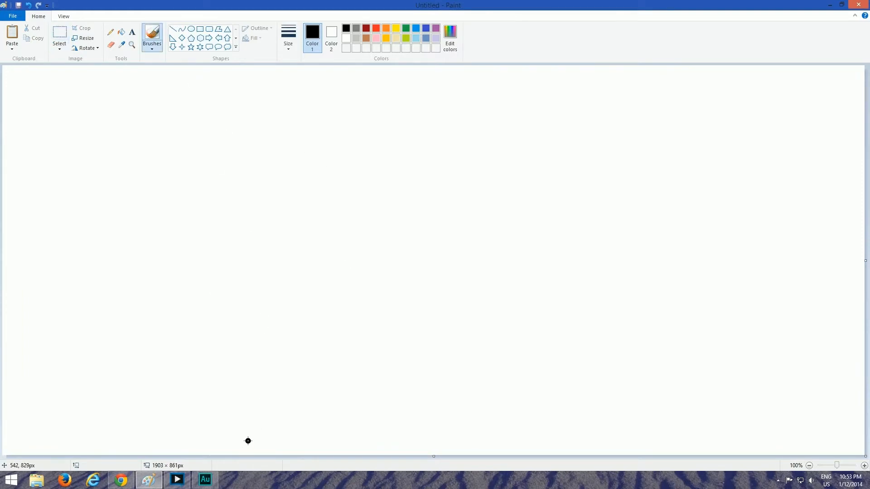
Sketch black outlines of the tall cypress, the large sky swirl behind it and the wavy horizon on both sides of the tree
{"action": "mouse_move", "coordinate": [248, 441]}
{"action": "left_mouse_down"}
{"action": "mouse_move", "coordinate": [269, 293]}
{"action": "mouse_move", "coordinate": [262, 254]}
{"action": "mouse_move", "coordinate": [282, 237]}
{"action": "mouse_move", "coordinate": [294, 144]}
{"action": "mouse_move", "coordinate": [310, 176]}
{"action": "mouse_move", "coordinate": [310, 230]}
{"action": "mouse_move", "coordinate": [337, 270]}
{"action": "mouse_move", "coordinate": [366, 444]}
{"action": "left_mouse_up"}
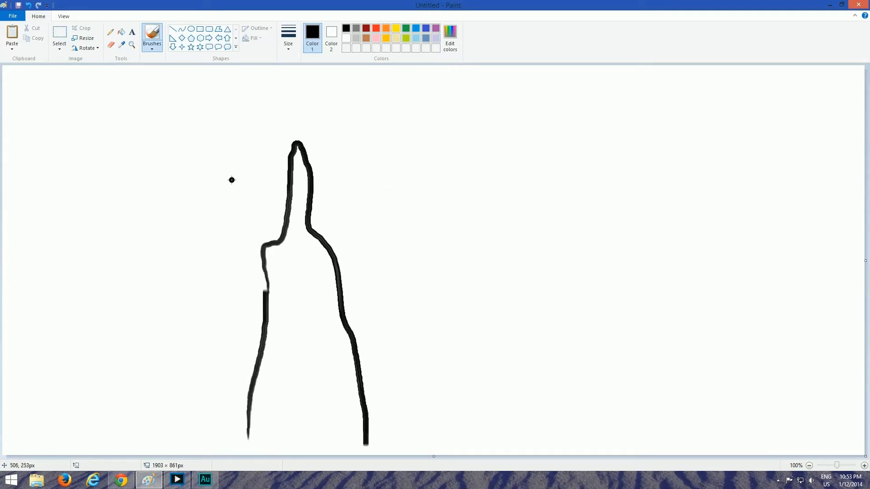
{"action": "mouse_move", "coordinate": [213, 203]}
{"action": "left_mouse_down"}
{"action": "mouse_move", "coordinate": [286, 157]}
{"action": "mouse_move", "coordinate": [386, 130]}
{"action": "mouse_move", "coordinate": [433, 138]}
{"action": "mouse_move", "coordinate": [469, 173]}
{"action": "mouse_move", "coordinate": [468, 219]}
{"action": "mouse_move", "coordinate": [432, 242]}
{"action": "mouse_move", "coordinate": [366, 209]}
{"action": "left_mouse_up"}
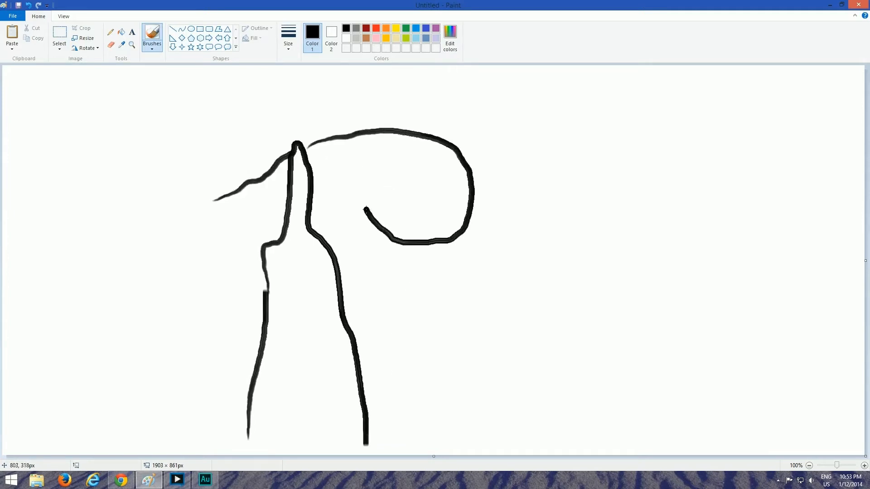
{"action": "left_click_drag", "start_coordinate": [229, 278], "coordinate": [269, 280]}
{"action": "mouse_move", "coordinate": [349, 276]}
{"action": "left_mouse_down"}
{"action": "mouse_move", "coordinate": [571, 266]}
{"action": "mouse_move", "coordinate": [596, 253]}
{"action": "left_mouse_up"}
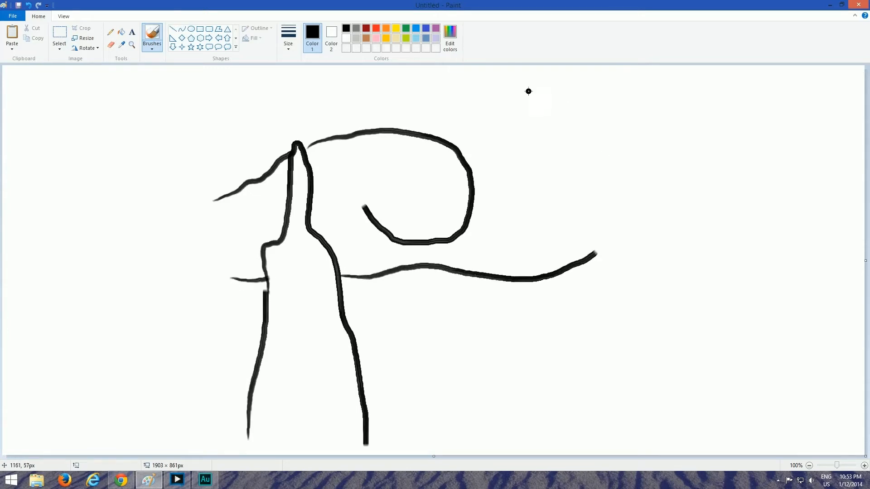
Sketch a crescent moon in the upper right sky and three small round stars around the swirl
{"action": "mouse_move", "coordinate": [530, 85]}
{"action": "left_mouse_down"}
{"action": "mouse_move", "coordinate": [555, 85]}
{"action": "mouse_move", "coordinate": [587, 107]}
{"action": "mouse_move", "coordinate": [590, 139]}
{"action": "mouse_move", "coordinate": [539, 156]}
{"action": "left_mouse_up"}
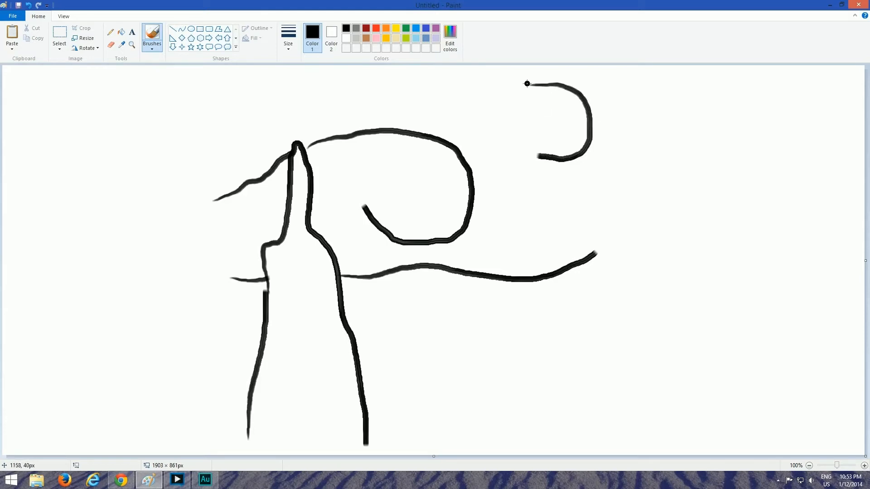
{"action": "mouse_move", "coordinate": [527, 83]}
{"action": "left_mouse_down"}
{"action": "mouse_move", "coordinate": [557, 94]}
{"action": "mouse_move", "coordinate": [573, 115]}
{"action": "mouse_move", "coordinate": [564, 141]}
{"action": "mouse_move", "coordinate": [542, 155]}
{"action": "left_mouse_up"}
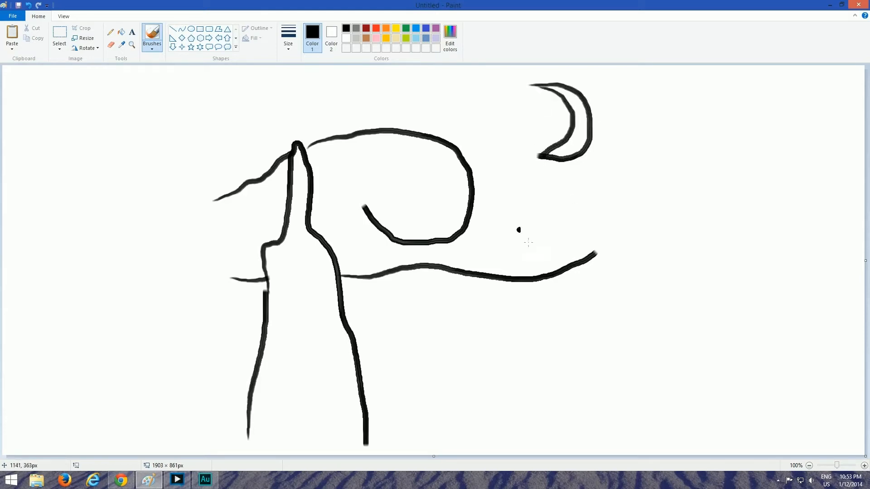
{"action": "mouse_move", "coordinate": [241, 85]}
{"action": "left_mouse_down"}
{"action": "mouse_move", "coordinate": [259, 94]}
{"action": "mouse_move", "coordinate": [232, 85]}
{"action": "left_mouse_up"}
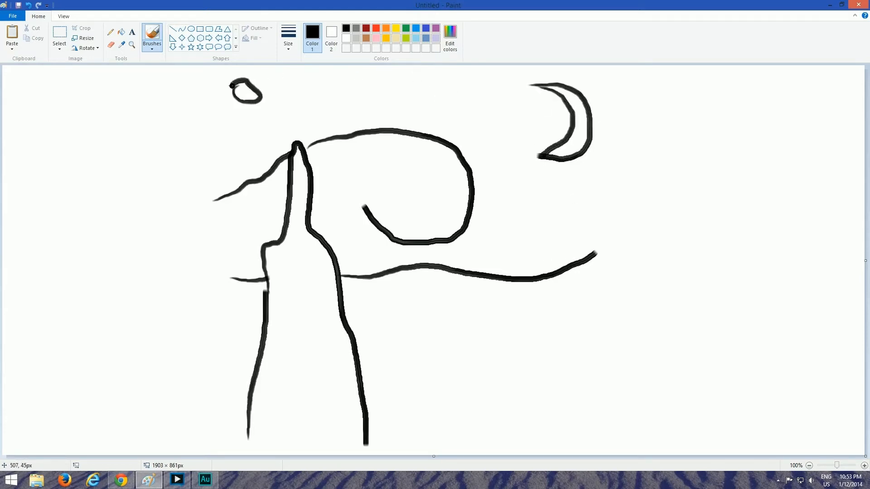
{"action": "left_click_drag", "start_coordinate": [374, 84], "coordinate": [382, 89]}
{"action": "left_click_drag", "start_coordinate": [511, 214], "coordinate": [519, 218]}
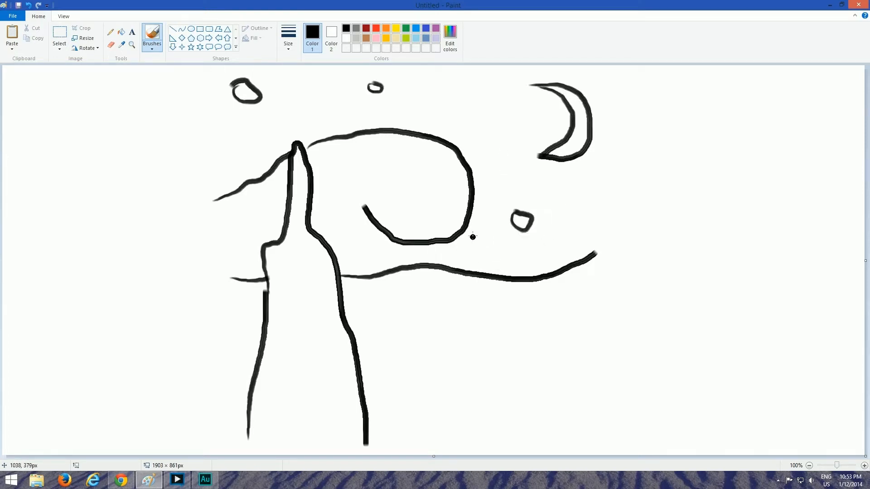
Draw a hill line above the right horizon and a village below it with one tall steeple and six peaked roofs
{"action": "mouse_move", "coordinate": [464, 240]}
{"action": "left_mouse_down"}
{"action": "mouse_move", "coordinate": [562, 220]}
{"action": "mouse_move", "coordinate": [607, 227]}
{"action": "left_mouse_up"}
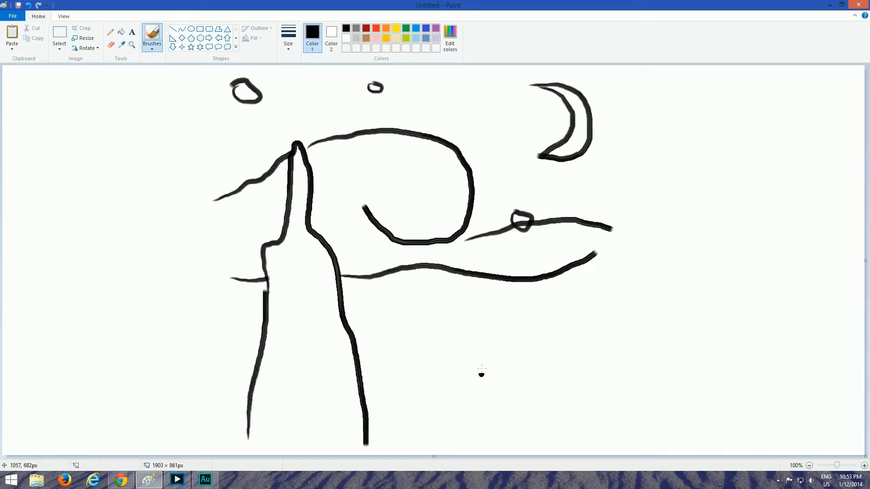
{"action": "mouse_move", "coordinate": [443, 355]}
{"action": "left_mouse_down"}
{"action": "mouse_move", "coordinate": [445, 299]}
{"action": "mouse_move", "coordinate": [467, 338]}
{"action": "left_mouse_up"}
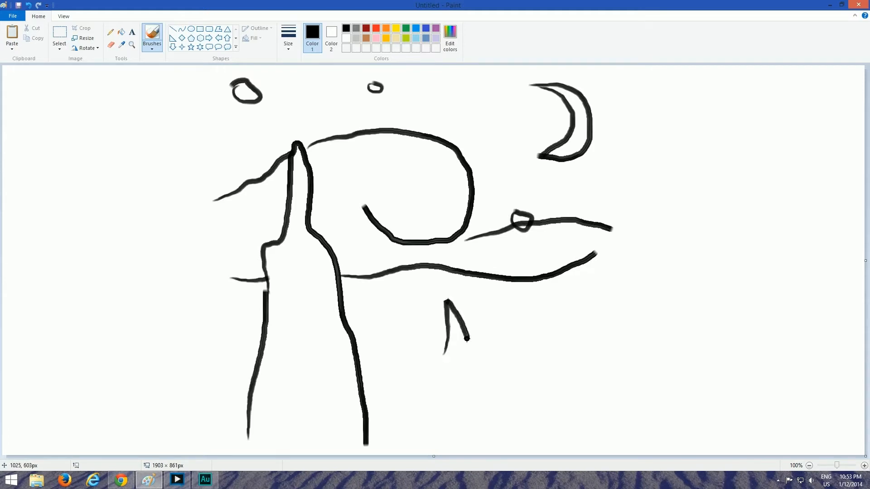
{"action": "mouse_move", "coordinate": [380, 354]}
{"action": "left_mouse_down"}
{"action": "mouse_move", "coordinate": [400, 341]}
{"action": "mouse_move", "coordinate": [418, 350]}
{"action": "left_mouse_up"}
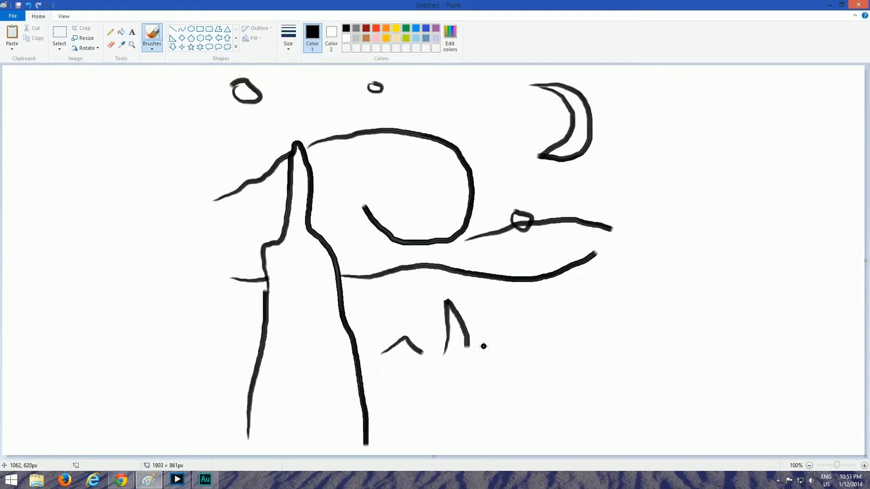
{"action": "left_click_drag", "start_coordinate": [484, 346], "coordinate": [569, 340]}
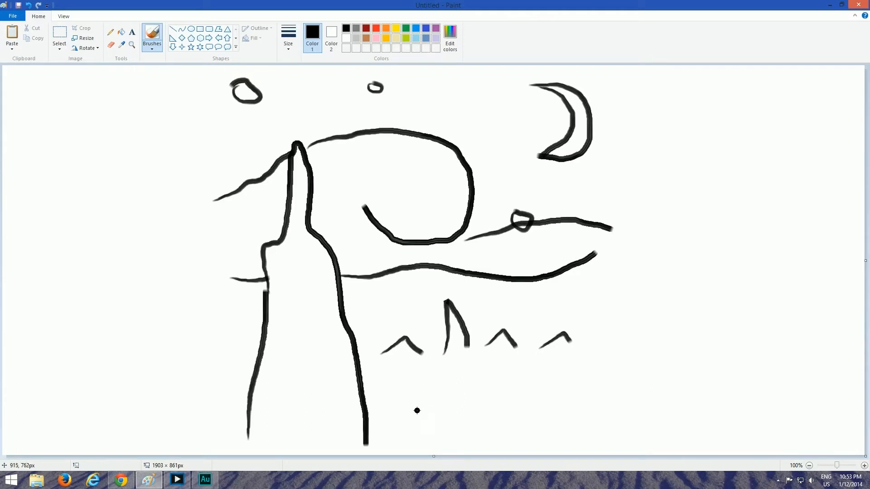
{"action": "mouse_move", "coordinate": [417, 410]}
{"action": "left_mouse_down"}
{"action": "mouse_move", "coordinate": [458, 388]}
{"action": "mouse_move", "coordinate": [547, 398]}
{"action": "left_mouse_up"}
{"action": "left_click_drag", "start_coordinate": [561, 401], "coordinate": [602, 397]}
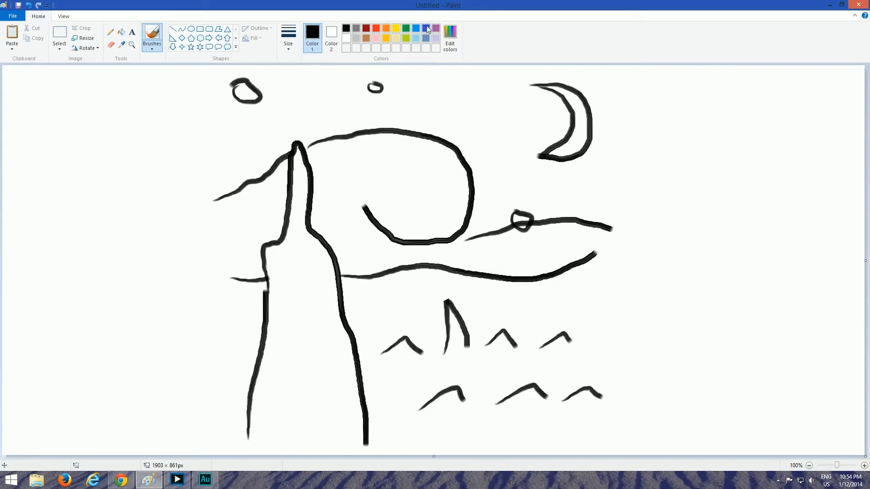
Set the drawing color to dark red and enlarge the brush for filling areas
{"action": "left_click", "coordinate": [426, 29]}
{"action": "left_click", "coordinate": [366, 37]}
{"action": "left_click", "coordinate": [366, 28]}
{"action": "left_click", "coordinate": [428, 30]}
{"action": "left_click", "coordinate": [366, 30]}
{"action": "left_click_drag", "start_coordinate": [295, 222], "coordinate": [273, 214]}
{"action": "key", "text": "ctrl+plus"}
{"action": "key", "text": "ctrl+plus"}
{"action": "key", "text": "ctrl+plus"}
{"action": "key", "text": "ctrl+plus"}
{"action": "key", "text": "ctrl+plus"}
{"action": "key", "text": "ctrl+plus"}
{"action": "key", "text": "ctrl+plus"}
{"action": "key", "text": "ctrl+plus"}
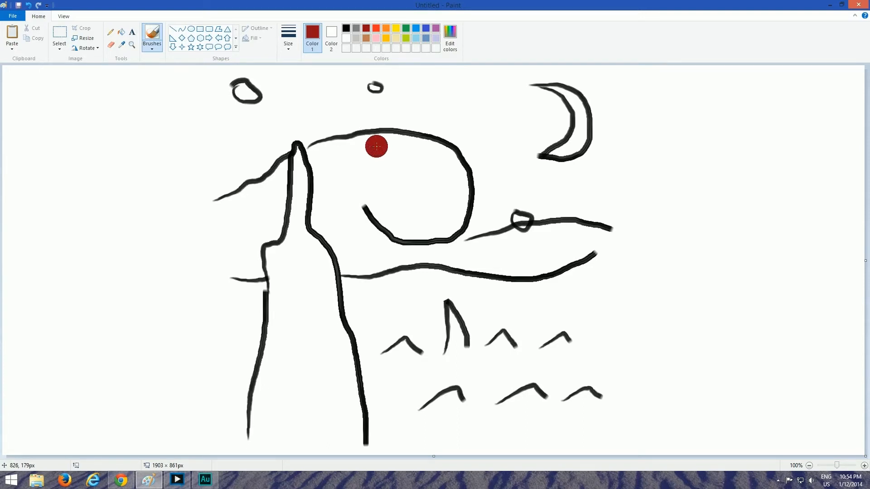
Paint short dark red strokes along the cypress's lower left edge, from the horizon down to near the canvas bottom
{"action": "mouse_move", "coordinate": [248, 291]}
{"action": "left_mouse_down"}
{"action": "mouse_move", "coordinate": [261, 291]}
{"action": "mouse_move", "coordinate": [262, 312]}
{"action": "left_mouse_up"}
{"action": "mouse_move", "coordinate": [257, 320]}
{"action": "left_mouse_down"}
{"action": "mouse_move", "coordinate": [273, 320]}
{"action": "mouse_move", "coordinate": [251, 341]}
{"action": "mouse_move", "coordinate": [263, 347]}
{"action": "left_mouse_up"}
{"action": "left_click_drag", "start_coordinate": [239, 377], "coordinate": [271, 360]}
{"action": "left_click_drag", "start_coordinate": [254, 353], "coordinate": [293, 346]}
{"action": "mouse_move", "coordinate": [244, 314]}
{"action": "left_mouse_down"}
{"action": "mouse_move", "coordinate": [263, 295]}
{"action": "mouse_move", "coordinate": [257, 290]}
{"action": "mouse_move", "coordinate": [266, 310]}
{"action": "left_mouse_up"}
{"action": "mouse_move", "coordinate": [239, 292]}
{"action": "left_mouse_down"}
{"action": "mouse_move", "coordinate": [262, 288]}
{"action": "mouse_move", "coordinate": [268, 313]}
{"action": "left_mouse_up"}
{"action": "left_click_drag", "start_coordinate": [256, 332], "coordinate": [263, 337]}
{"action": "left_click_drag", "start_coordinate": [240, 376], "coordinate": [266, 379]}
{"action": "mouse_move", "coordinate": [234, 393]}
{"action": "left_mouse_down"}
{"action": "mouse_move", "coordinate": [265, 395]}
{"action": "mouse_move", "coordinate": [262, 426]}
{"action": "left_mouse_up"}
{"action": "left_click_drag", "start_coordinate": [235, 306], "coordinate": [259, 304]}
{"action": "mouse_move", "coordinate": [239, 317]}
{"action": "left_mouse_down"}
{"action": "mouse_move", "coordinate": [255, 300]}
{"action": "mouse_move", "coordinate": [265, 334]}
{"action": "left_mouse_up"}
{"action": "mouse_move", "coordinate": [215, 348]}
{"action": "left_mouse_down"}
{"action": "mouse_move", "coordinate": [253, 346]}
{"action": "mouse_move", "coordinate": [263, 328]}
{"action": "left_mouse_up"}
{"action": "left_click_drag", "start_coordinate": [195, 325], "coordinate": [254, 324]}
{"action": "mouse_move", "coordinate": [226, 360]}
{"action": "left_mouse_down"}
{"action": "mouse_move", "coordinate": [250, 360]}
{"action": "mouse_move", "coordinate": [250, 368]}
{"action": "left_mouse_up"}
{"action": "mouse_move", "coordinate": [228, 387]}
{"action": "left_mouse_down"}
{"action": "mouse_move", "coordinate": [250, 382]}
{"action": "mouse_move", "coordinate": [257, 405]}
{"action": "left_mouse_up"}
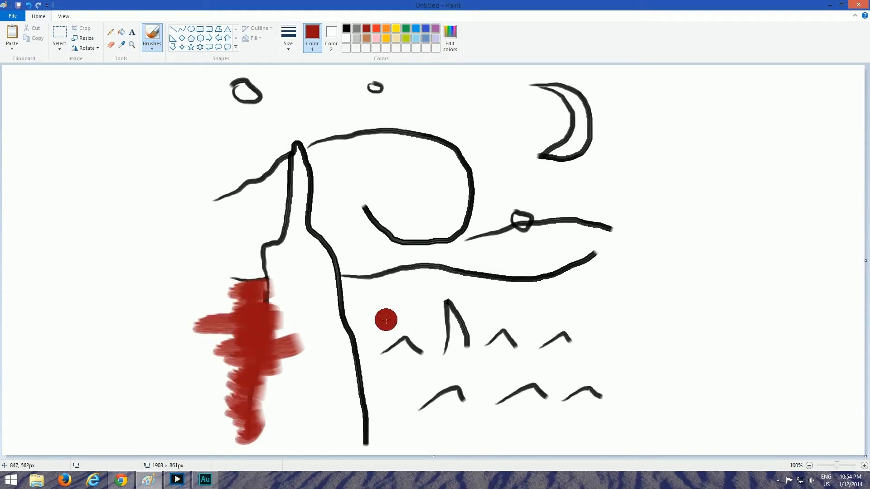
Fill the village ground right of the cypress with broad dark red strokes, from the horizon to the canvas bottom, overlapping the tree's right edge
{"action": "left_click_drag", "start_coordinate": [345, 286], "coordinate": [608, 275]}
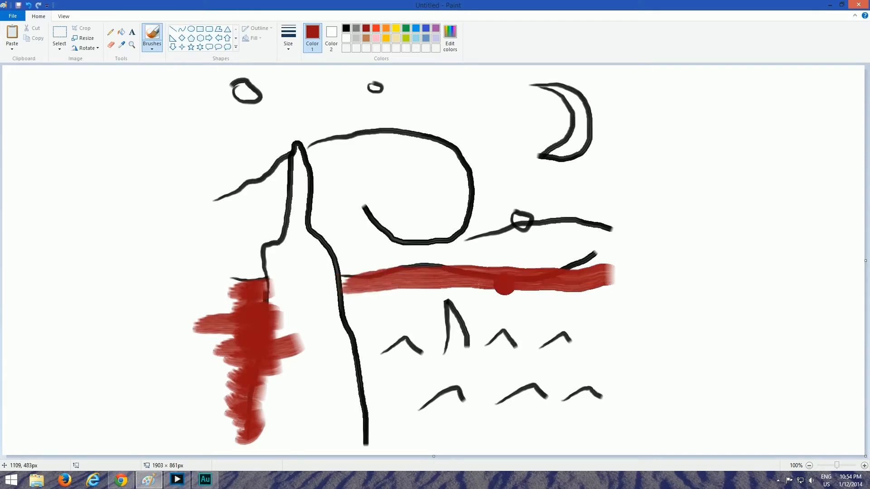
{"action": "left_click_drag", "start_coordinate": [351, 294], "coordinate": [598, 295]}
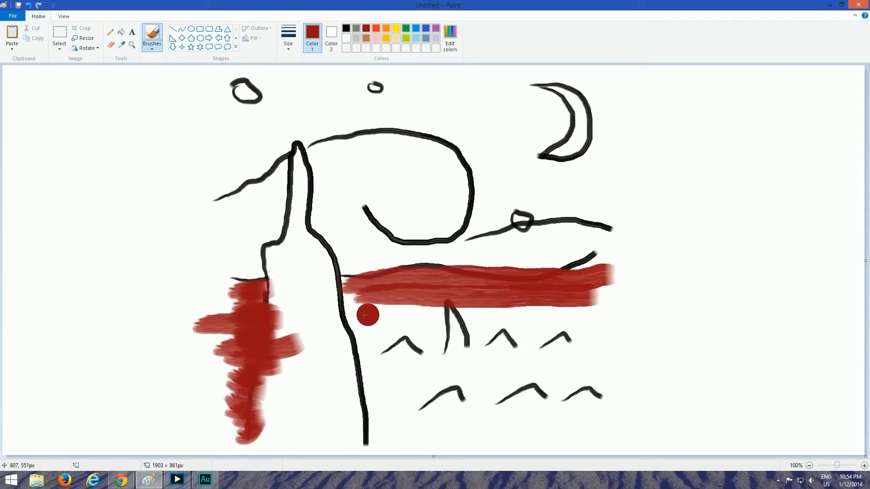
{"action": "mouse_move", "coordinate": [365, 312]}
{"action": "left_mouse_down"}
{"action": "mouse_move", "coordinate": [467, 308]}
{"action": "mouse_move", "coordinate": [566, 321]}
{"action": "left_mouse_up"}
{"action": "mouse_move", "coordinate": [363, 330]}
{"action": "left_mouse_down"}
{"action": "mouse_move", "coordinate": [446, 324]}
{"action": "mouse_move", "coordinate": [598, 335]}
{"action": "left_mouse_up"}
{"action": "mouse_move", "coordinate": [366, 351]}
{"action": "left_mouse_down"}
{"action": "mouse_move", "coordinate": [408, 341]}
{"action": "mouse_move", "coordinate": [605, 346]}
{"action": "left_mouse_up"}
{"action": "left_click_drag", "start_coordinate": [354, 359], "coordinate": [608, 365]}
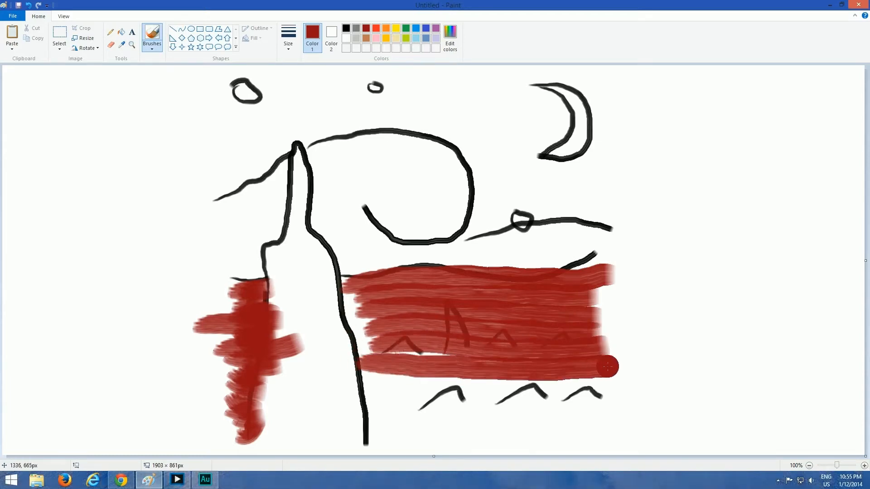
{"action": "mouse_move", "coordinate": [345, 300]}
{"action": "left_mouse_down"}
{"action": "mouse_move", "coordinate": [331, 322]}
{"action": "mouse_move", "coordinate": [353, 316]}
{"action": "mouse_move", "coordinate": [336, 338]}
{"action": "mouse_move", "coordinate": [356, 348]}
{"action": "mouse_move", "coordinate": [340, 362]}
{"action": "mouse_move", "coordinate": [351, 302]}
{"action": "mouse_move", "coordinate": [363, 315]}
{"action": "mouse_move", "coordinate": [368, 453]}
{"action": "left_mouse_up"}
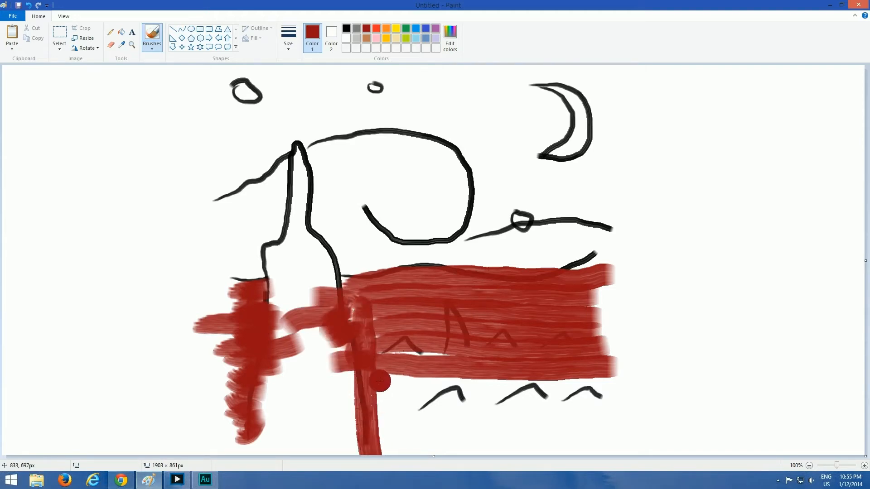
{"action": "mouse_move", "coordinate": [380, 383]}
{"action": "left_mouse_down"}
{"action": "mouse_move", "coordinate": [584, 382]}
{"action": "mouse_move", "coordinate": [382, 394]}
{"action": "mouse_move", "coordinate": [606, 398]}
{"action": "left_mouse_up"}
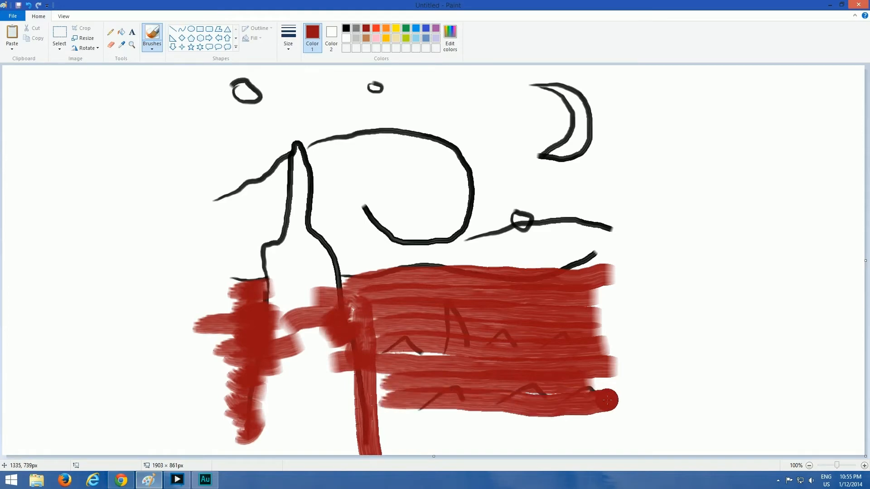
{"action": "left_click_drag", "start_coordinate": [377, 418], "coordinate": [616, 421]}
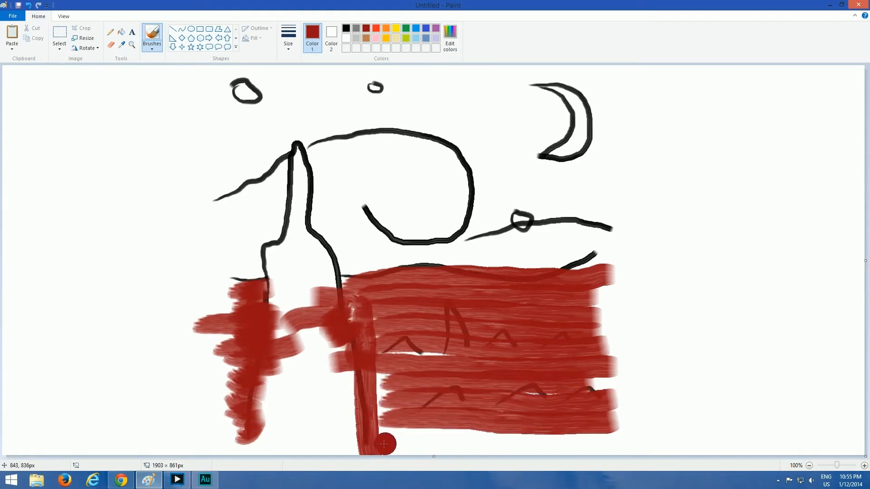
{"action": "left_click_drag", "start_coordinate": [381, 443], "coordinate": [616, 440]}
{"action": "left_click_drag", "start_coordinate": [378, 447], "coordinate": [634, 448]}
{"action": "left_click_drag", "start_coordinate": [377, 371], "coordinate": [385, 451]}
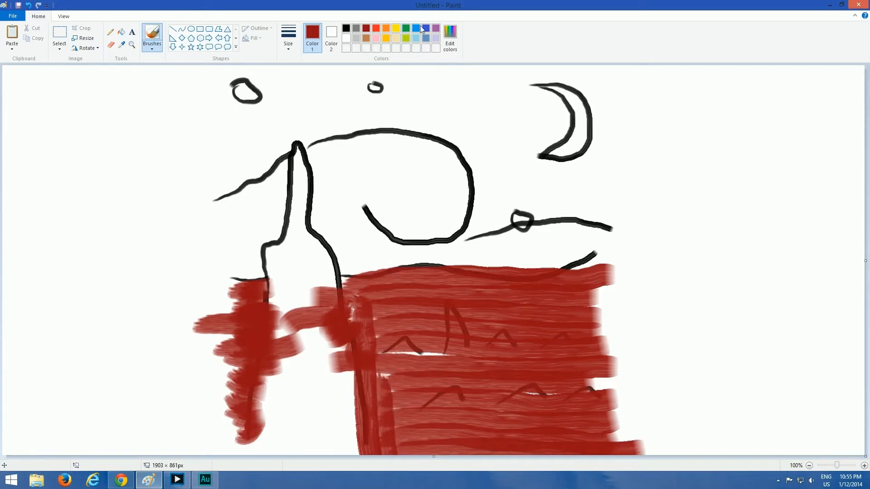
Paint indigo horizontal strokes across the upper sky, from the canvas's top edge down to the cypress tip
{"action": "left_click", "coordinate": [426, 28]}
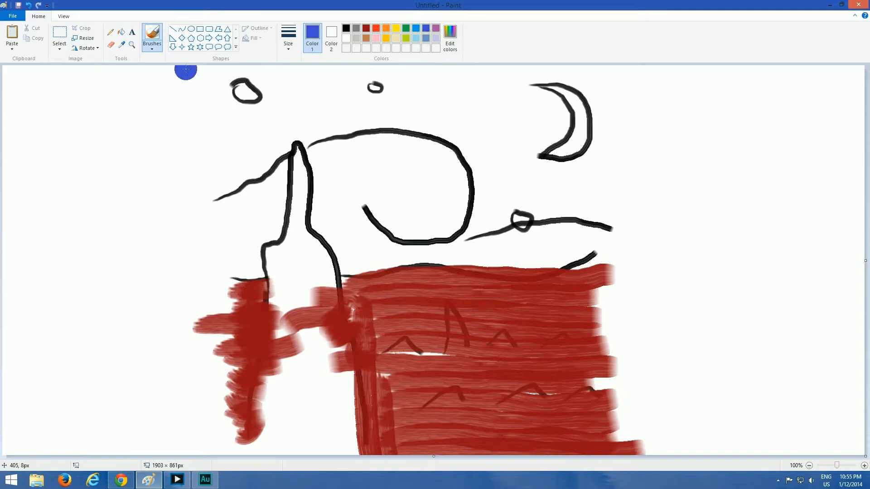
{"action": "mouse_move", "coordinate": [191, 72]}
{"action": "left_mouse_down"}
{"action": "mouse_move", "coordinate": [628, 75]}
{"action": "mouse_move", "coordinate": [441, 76]}
{"action": "mouse_move", "coordinate": [364, 65]}
{"action": "mouse_move", "coordinate": [461, 66]}
{"action": "mouse_move", "coordinate": [255, 92]}
{"action": "mouse_move", "coordinate": [648, 93]}
{"action": "left_mouse_up"}
{"action": "left_click_drag", "start_coordinate": [198, 112], "coordinate": [643, 109]}
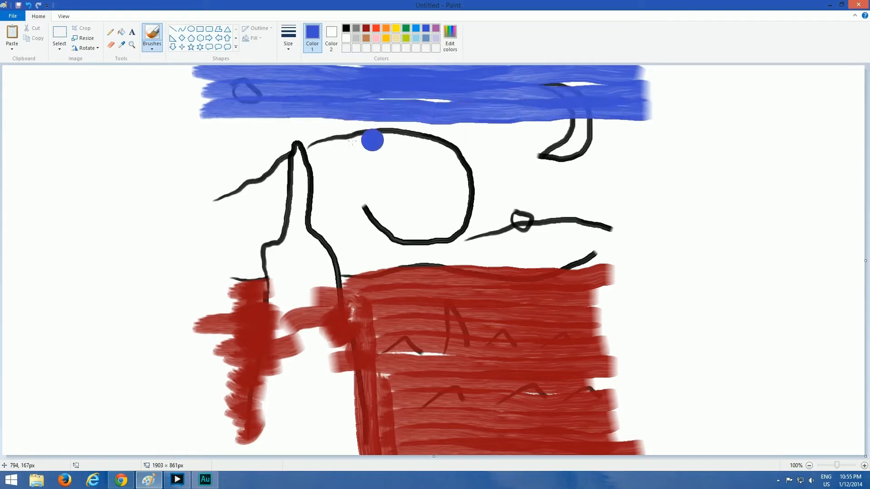
{"action": "mouse_move", "coordinate": [196, 128]}
{"action": "left_mouse_down"}
{"action": "mouse_move", "coordinate": [625, 129]}
{"action": "mouse_move", "coordinate": [579, 127]}
{"action": "left_mouse_up"}
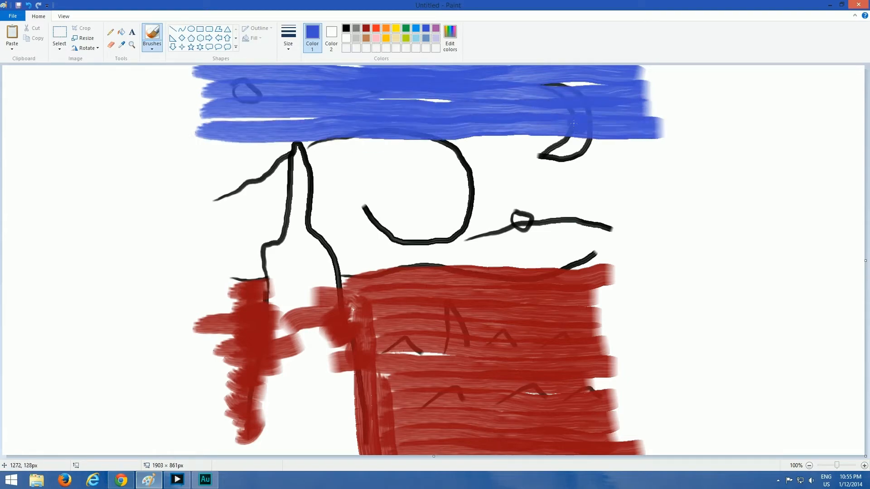
{"action": "mouse_move", "coordinate": [235, 138]}
{"action": "left_mouse_down"}
{"action": "mouse_move", "coordinate": [204, 142]}
{"action": "mouse_move", "coordinate": [324, 141]}
{"action": "left_mouse_up"}
{"action": "left_click_drag", "start_coordinate": [453, 138], "coordinate": [665, 134]}
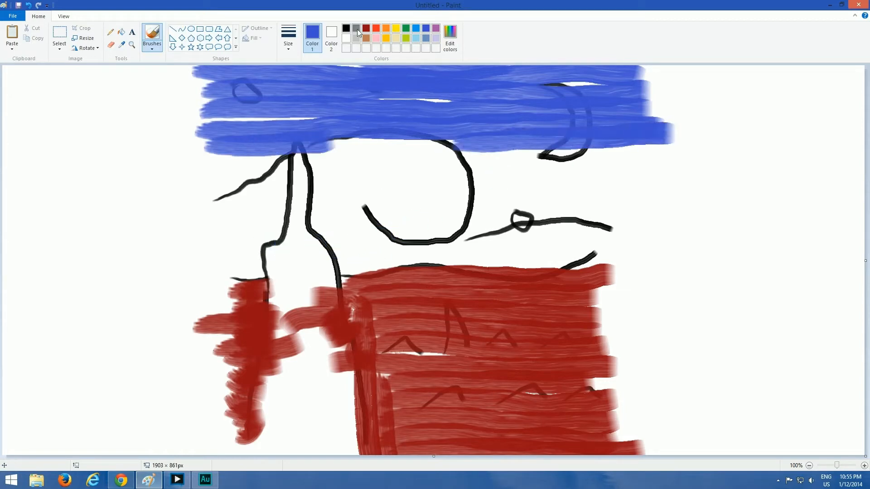
Paint a green band of horizontal strokes just above the dark red ground on both sides of the cypress
{"action": "left_click", "coordinate": [346, 29]}
{"action": "left_click", "coordinate": [406, 29]}
{"action": "mouse_move", "coordinate": [213, 249]}
{"action": "left_mouse_down"}
{"action": "mouse_move", "coordinate": [268, 240]}
{"action": "mouse_move", "coordinate": [269, 258]}
{"action": "mouse_move", "coordinate": [213, 272]}
{"action": "mouse_move", "coordinate": [266, 275]}
{"action": "left_mouse_up"}
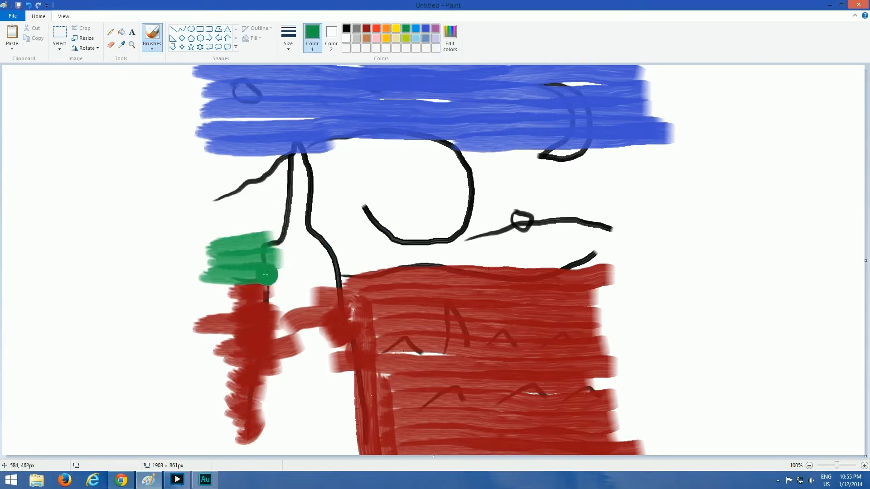
{"action": "left_click_drag", "start_coordinate": [322, 232], "coordinate": [628, 219]}
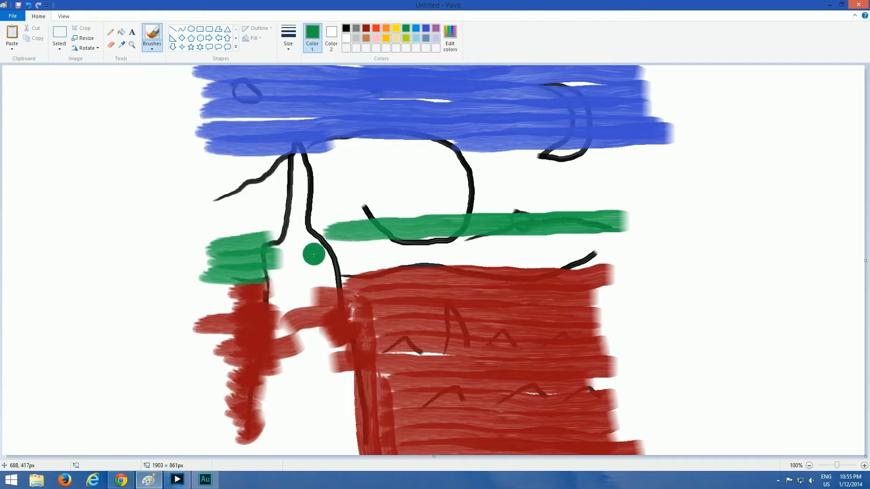
{"action": "left_click_drag", "start_coordinate": [312, 252], "coordinate": [615, 231]}
{"action": "left_click_drag", "start_coordinate": [338, 254], "coordinate": [623, 250]}
{"action": "left_click_drag", "start_coordinate": [335, 263], "coordinate": [587, 264]}
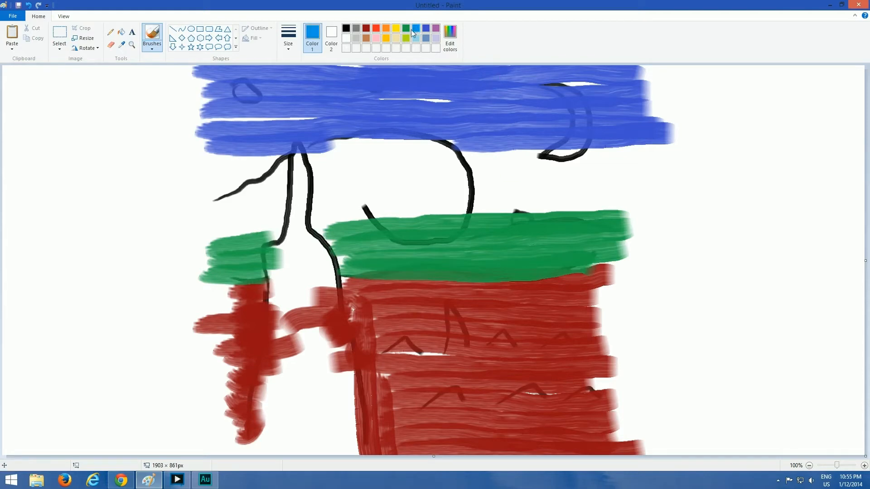
Fill the middle sky between the indigo and green bands with bright blue horizontal strokes
{"action": "mouse_move", "coordinate": [233, 147]}
{"action": "left_mouse_down"}
{"action": "mouse_move", "coordinate": [247, 156]}
{"action": "mouse_move", "coordinate": [666, 146]}
{"action": "left_mouse_up"}
{"action": "mouse_move", "coordinate": [215, 169]}
{"action": "left_mouse_down"}
{"action": "mouse_move", "coordinate": [416, 171]}
{"action": "mouse_move", "coordinate": [664, 160]}
{"action": "left_mouse_up"}
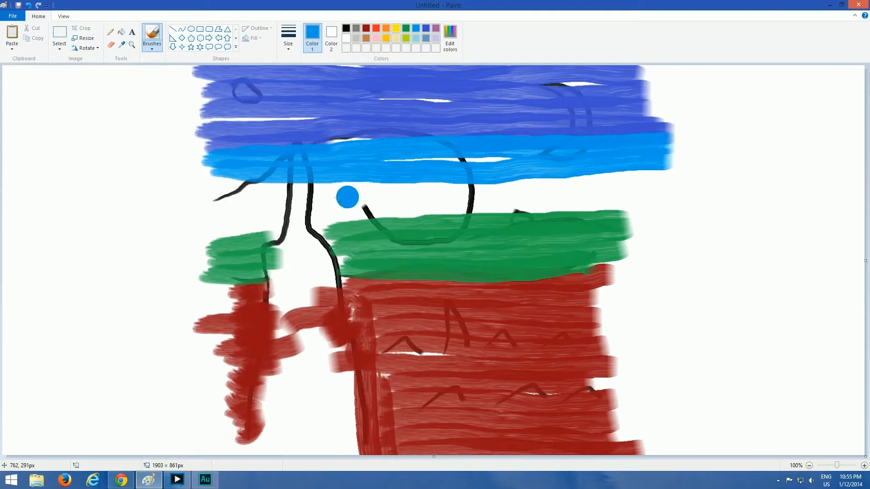
{"action": "mouse_move", "coordinate": [217, 187]}
{"action": "left_mouse_down"}
{"action": "mouse_move", "coordinate": [503, 192]}
{"action": "mouse_move", "coordinate": [676, 176]}
{"action": "left_mouse_up"}
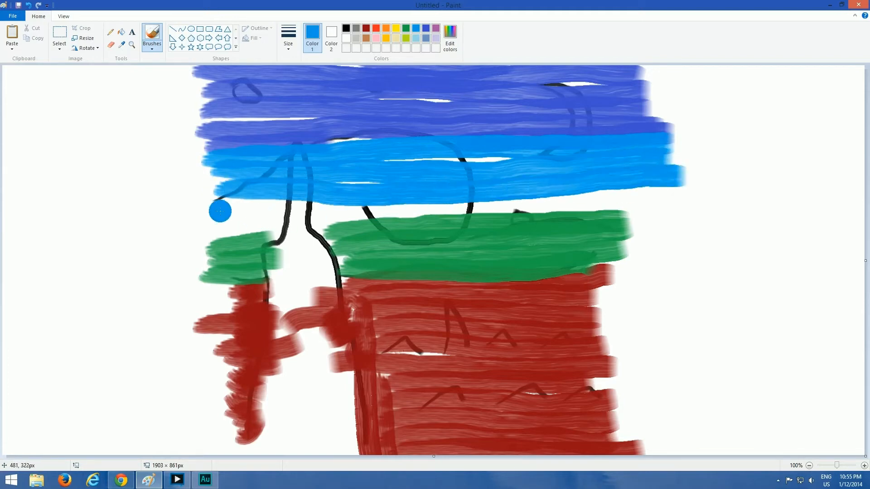
{"action": "mouse_move", "coordinate": [221, 212]}
{"action": "left_mouse_down"}
{"action": "mouse_move", "coordinate": [459, 209]}
{"action": "mouse_move", "coordinate": [667, 190]}
{"action": "left_mouse_up"}
{"action": "left_click_drag", "start_coordinate": [209, 225], "coordinate": [666, 217]}
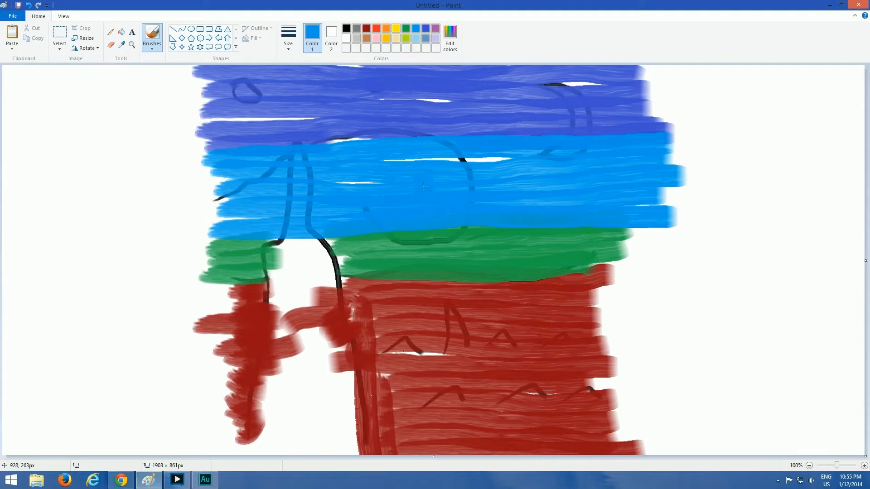
Fill the cypress silhouette solid black from its tip down to the canvas bottom
{"action": "left_click", "coordinate": [348, 29]}
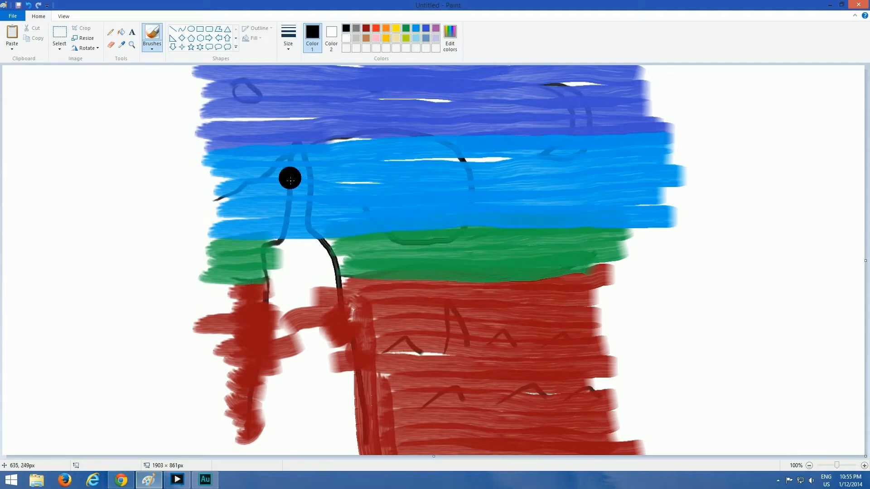
{"action": "mouse_move", "coordinate": [299, 156]}
{"action": "left_mouse_down"}
{"action": "mouse_move", "coordinate": [276, 282]}
{"action": "mouse_move", "coordinate": [265, 453]}
{"action": "mouse_move", "coordinate": [246, 434]}
{"action": "mouse_move", "coordinate": [262, 221]}
{"action": "left_mouse_up"}
{"action": "mouse_move", "coordinate": [283, 251]}
{"action": "left_mouse_down"}
{"action": "mouse_move", "coordinate": [301, 156]}
{"action": "mouse_move", "coordinate": [306, 200]}
{"action": "mouse_move", "coordinate": [349, 308]}
{"action": "left_mouse_up"}
{"action": "mouse_move", "coordinate": [356, 430]}
{"action": "left_mouse_down"}
{"action": "mouse_move", "coordinate": [343, 295]}
{"action": "mouse_move", "coordinate": [299, 226]}
{"action": "mouse_move", "coordinate": [269, 478]}
{"action": "mouse_move", "coordinate": [308, 388]}
{"action": "mouse_move", "coordinate": [308, 256]}
{"action": "mouse_move", "coordinate": [324, 310]}
{"action": "mouse_move", "coordinate": [325, 474]}
{"action": "mouse_move", "coordinate": [340, 444]}
{"action": "mouse_move", "coordinate": [337, 398]}
{"action": "mouse_move", "coordinate": [336, 458]}
{"action": "mouse_move", "coordinate": [288, 426]}
{"action": "mouse_move", "coordinate": [297, 245]}
{"action": "mouse_move", "coordinate": [284, 332]}
{"action": "mouse_move", "coordinate": [290, 438]}
{"action": "mouse_move", "coordinate": [320, 272]}
{"action": "mouse_move", "coordinate": [296, 212]}
{"action": "left_mouse_up"}
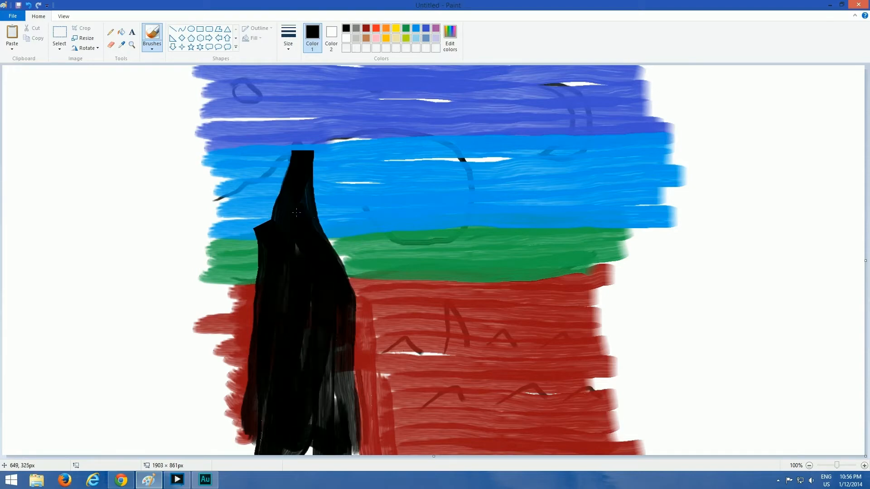
{"action": "mouse_move", "coordinate": [325, 381]}
{"action": "left_mouse_down"}
{"action": "mouse_move", "coordinate": [309, 449]}
{"action": "mouse_move", "coordinate": [290, 445]}
{"action": "left_mouse_up"}
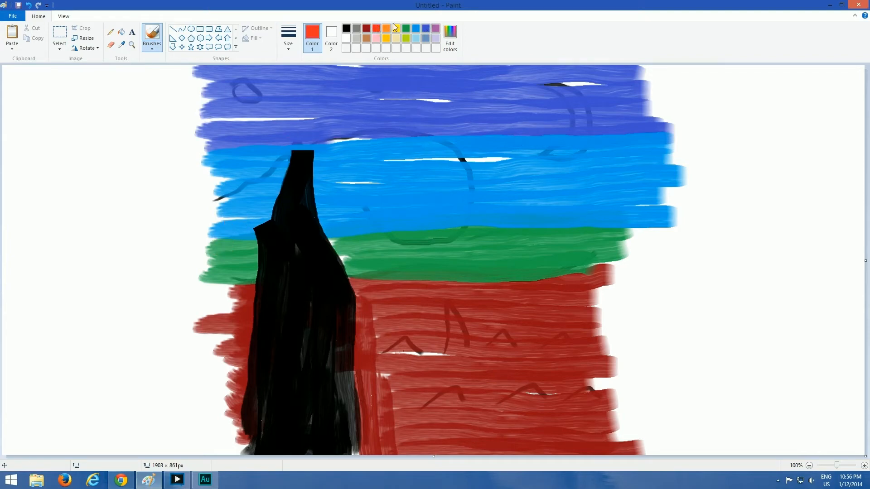
Extend the green band from the cypress side out to the canvas's left edge
{"action": "left_click", "coordinate": [405, 29]}
{"action": "mouse_move", "coordinate": [203, 249]}
{"action": "left_mouse_down"}
{"action": "mouse_move", "coordinate": [183, 257]}
{"action": "mouse_move", "coordinate": [67, 241]}
{"action": "mouse_move", "coordinate": [161, 237]}
{"action": "mouse_move", "coordinate": [7, 240]}
{"action": "left_mouse_up"}
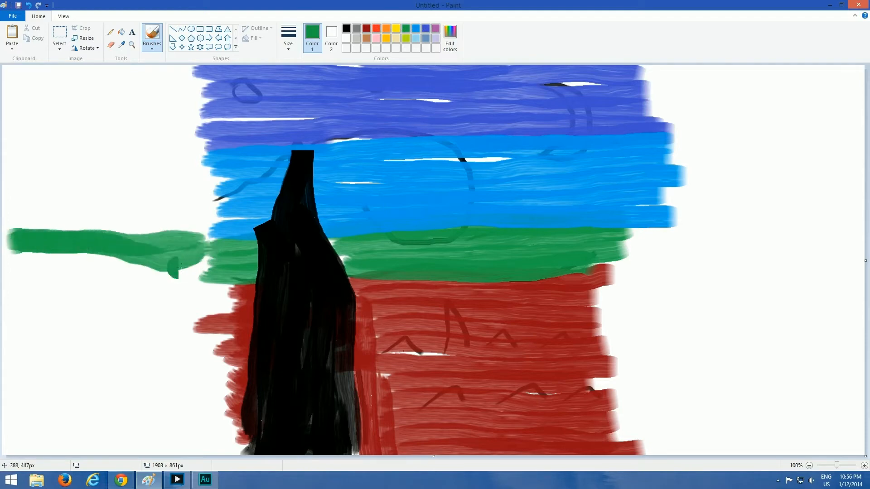
{"action": "mouse_move", "coordinate": [225, 266]}
{"action": "left_mouse_down"}
{"action": "mouse_move", "coordinate": [67, 273]}
{"action": "mouse_move", "coordinate": [133, 266]}
{"action": "mouse_move", "coordinate": [18, 259]}
{"action": "left_mouse_up"}
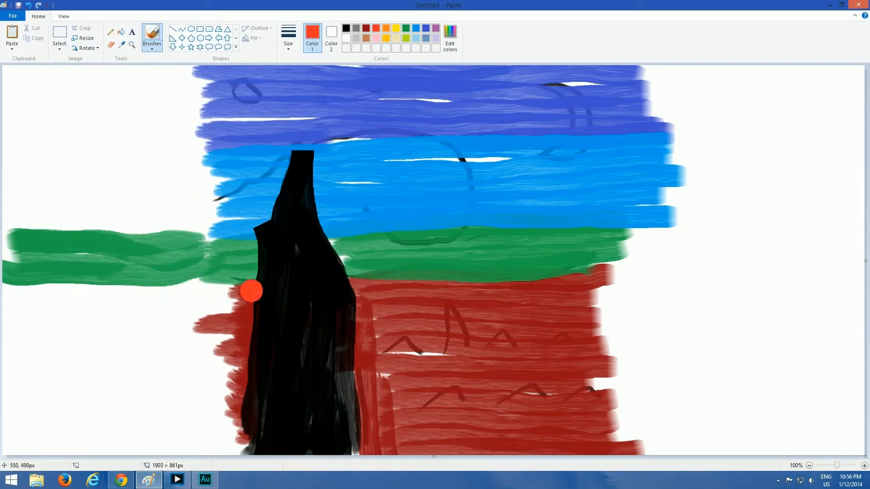
Fill the ground between the cypress and the canvas's left edge with dark red strokes, from the green band to the canvas bottom
{"action": "left_click_drag", "start_coordinate": [249, 291], "coordinate": [120, 294]}
{"action": "left_click", "coordinate": [366, 28]}
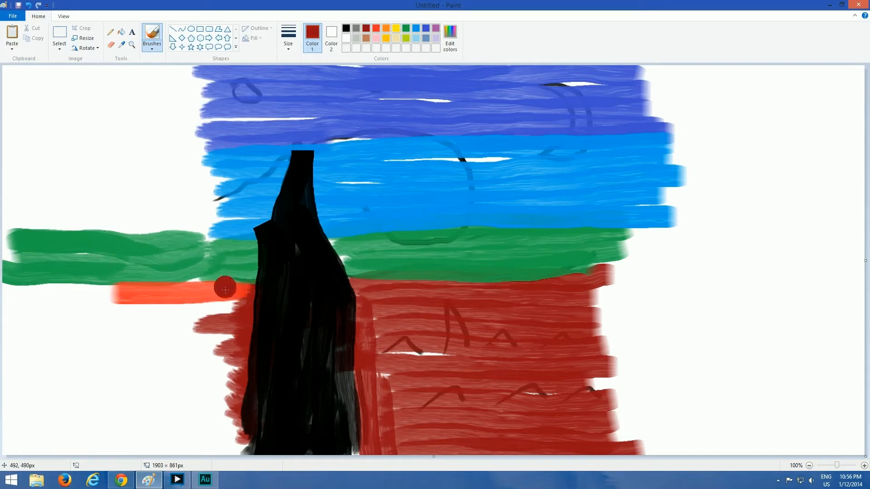
{"action": "left_click_drag", "start_coordinate": [245, 290], "coordinate": [7, 299]}
{"action": "mouse_move", "coordinate": [217, 307]}
{"action": "left_mouse_down"}
{"action": "mouse_move", "coordinate": [9, 313]}
{"action": "mouse_move", "coordinate": [116, 333]}
{"action": "mouse_move", "coordinate": [9, 340]}
{"action": "left_mouse_up"}
{"action": "left_click_drag", "start_coordinate": [234, 357], "coordinate": [32, 359]}
{"action": "left_click_drag", "start_coordinate": [186, 345], "coordinate": [1, 345]}
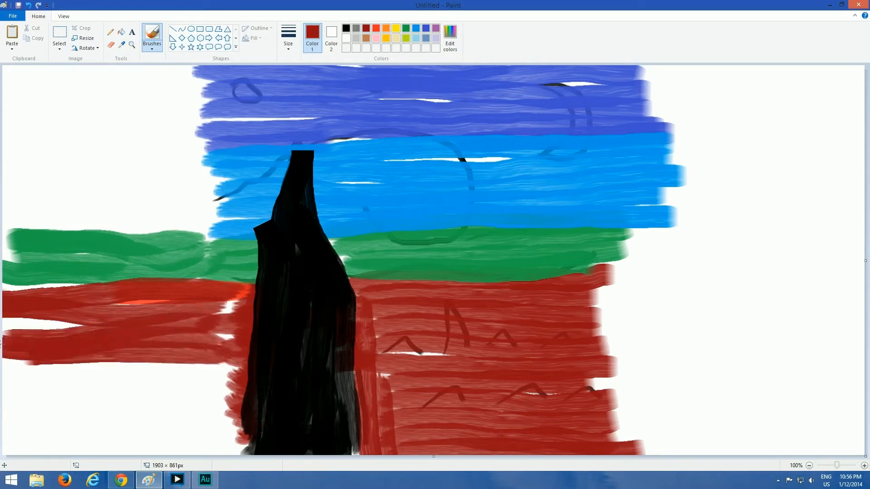
{"action": "left_click_drag", "start_coordinate": [87, 326], "coordinate": [2, 325]}
{"action": "mouse_move", "coordinate": [216, 366]}
{"action": "left_mouse_down"}
{"action": "mouse_move", "coordinate": [2, 362]}
{"action": "mouse_move", "coordinate": [2, 388]}
{"action": "left_mouse_up"}
{"action": "left_click_drag", "start_coordinate": [217, 398], "coordinate": [3, 410]}
{"action": "left_click_drag", "start_coordinate": [227, 429], "coordinate": [2, 439]}
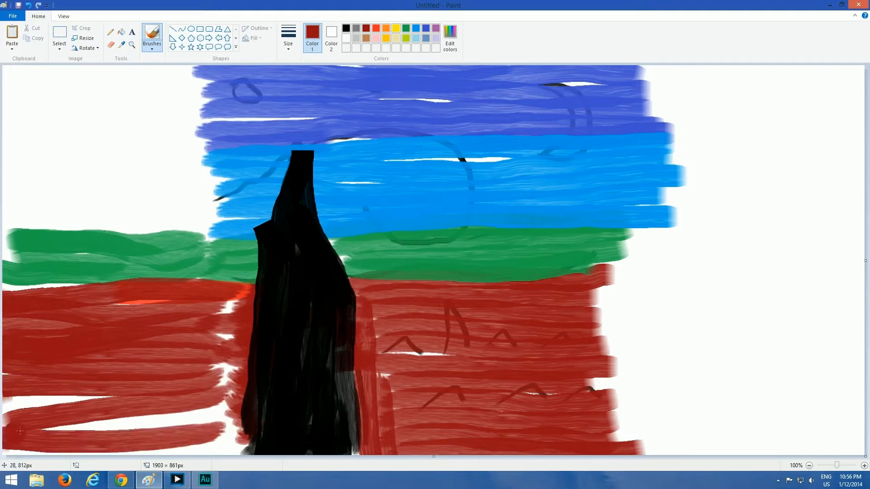
{"action": "left_click_drag", "start_coordinate": [105, 413], "coordinate": [27, 407]}
{"action": "left_click_drag", "start_coordinate": [217, 413], "coordinate": [2, 421]}
{"action": "left_click_drag", "start_coordinate": [227, 435], "coordinate": [22, 445]}
{"action": "mouse_move", "coordinate": [223, 308]}
{"action": "left_mouse_down"}
{"action": "mouse_move", "coordinate": [221, 444]}
{"action": "mouse_move", "coordinate": [229, 466]}
{"action": "left_mouse_up"}
{"action": "left_click_drag", "start_coordinate": [224, 414], "coordinate": [68, 420]}
{"action": "left_click_drag", "start_coordinate": [106, 398], "coordinate": [16, 401]}
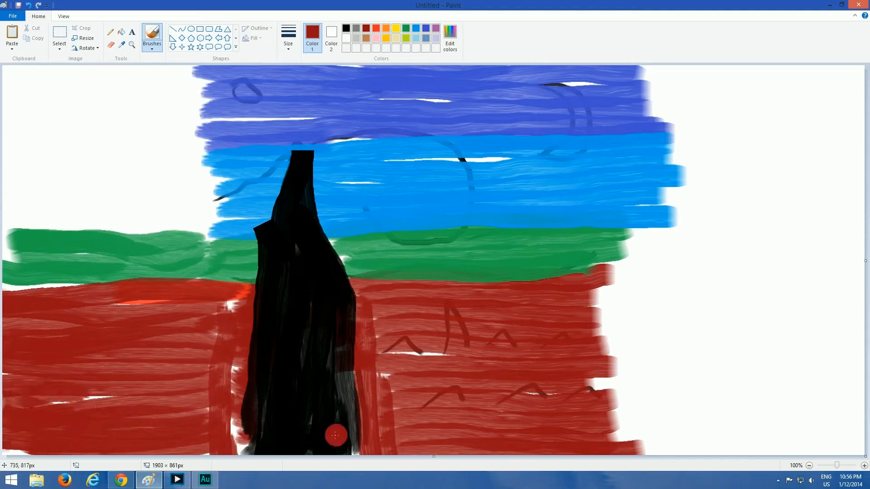
Extend the dark red ground with horizontal strokes to the canvas's right edge, from the horizon down to the canvas bottom
{"action": "left_click_drag", "start_coordinate": [591, 275], "coordinate": [864, 254]}
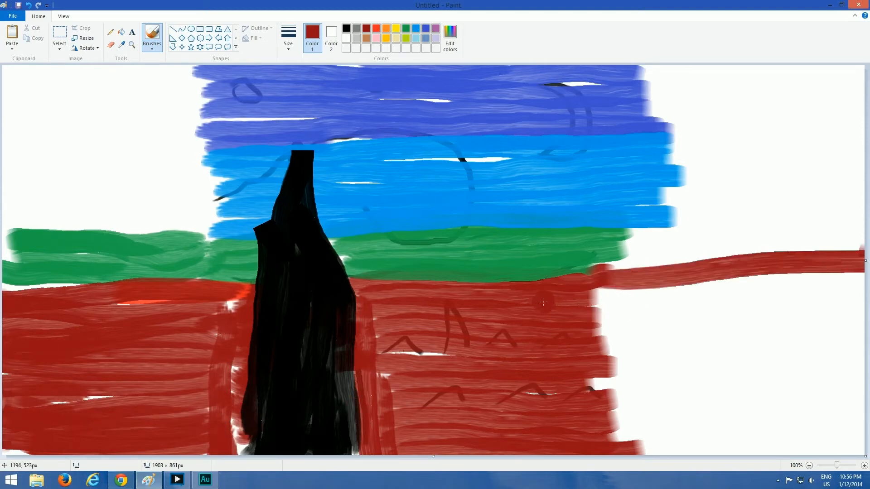
{"action": "left_click_drag", "start_coordinate": [545, 300], "coordinate": [865, 289]}
{"action": "left_click_drag", "start_coordinate": [558, 315], "coordinate": [865, 320]}
{"action": "left_click_drag", "start_coordinate": [555, 334], "coordinate": [865, 347]}
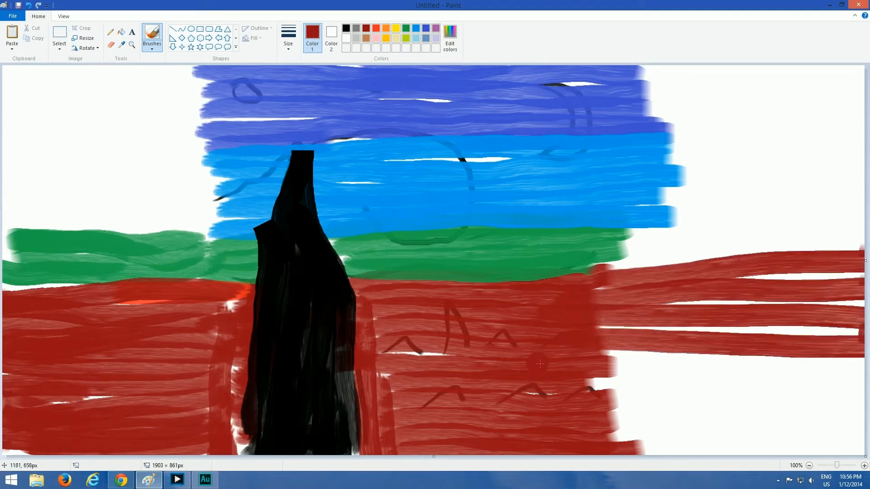
{"action": "left_click_drag", "start_coordinate": [584, 366], "coordinate": [865, 362]}
{"action": "left_click_drag", "start_coordinate": [582, 387], "coordinate": [864, 390]}
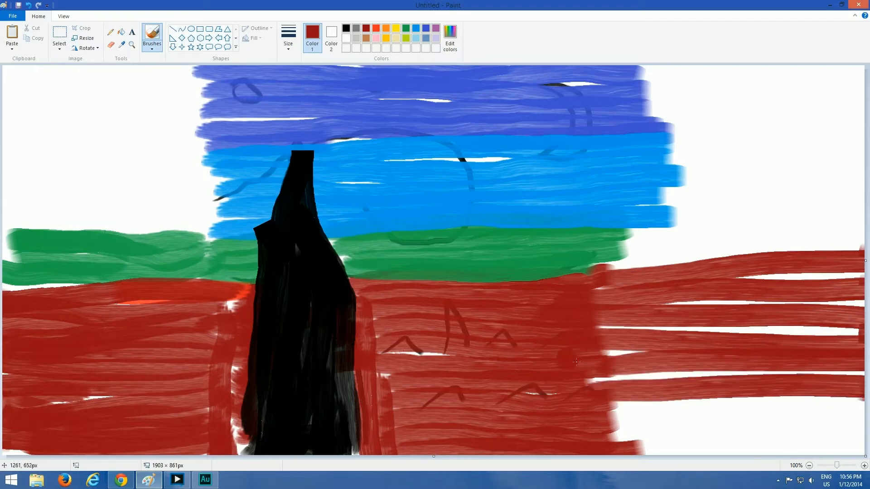
{"action": "left_click_drag", "start_coordinate": [576, 361], "coordinate": [866, 367]}
{"action": "left_click_drag", "start_coordinate": [574, 330], "coordinate": [865, 329]}
{"action": "mouse_move", "coordinate": [630, 304]}
{"action": "left_mouse_down"}
{"action": "mouse_move", "coordinate": [865, 297]}
{"action": "mouse_move", "coordinate": [734, 277]}
{"action": "left_mouse_up"}
{"action": "left_click_drag", "start_coordinate": [591, 410], "coordinate": [865, 407]}
{"action": "mouse_move", "coordinate": [596, 436]}
{"action": "left_mouse_down"}
{"action": "mouse_move", "coordinate": [863, 445]}
{"action": "mouse_move", "coordinate": [775, 420]}
{"action": "mouse_move", "coordinate": [864, 415]}
{"action": "left_mouse_up"}
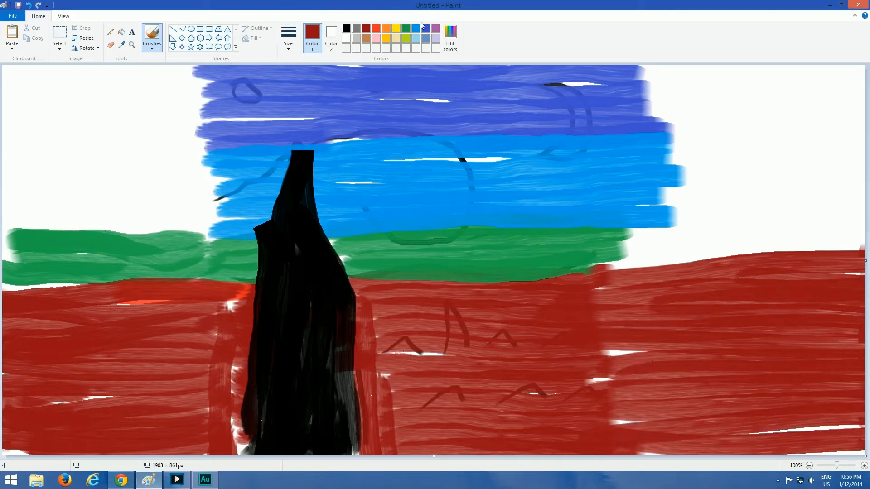
Extend the indigo upper sky with horizontal strokes to the canvas's right edge
{"action": "left_click", "coordinate": [426, 30]}
{"action": "mouse_move", "coordinate": [864, 89]}
{"action": "left_mouse_down"}
{"action": "mouse_move", "coordinate": [660, 81]}
{"action": "mouse_move", "coordinate": [745, 96]}
{"action": "left_mouse_up"}
{"action": "left_click_drag", "start_coordinate": [610, 109], "coordinate": [852, 107]}
{"action": "left_click_drag", "start_coordinate": [634, 121], "coordinate": [863, 124]}
{"action": "left_click_drag", "start_coordinate": [664, 98], "coordinate": [838, 93]}
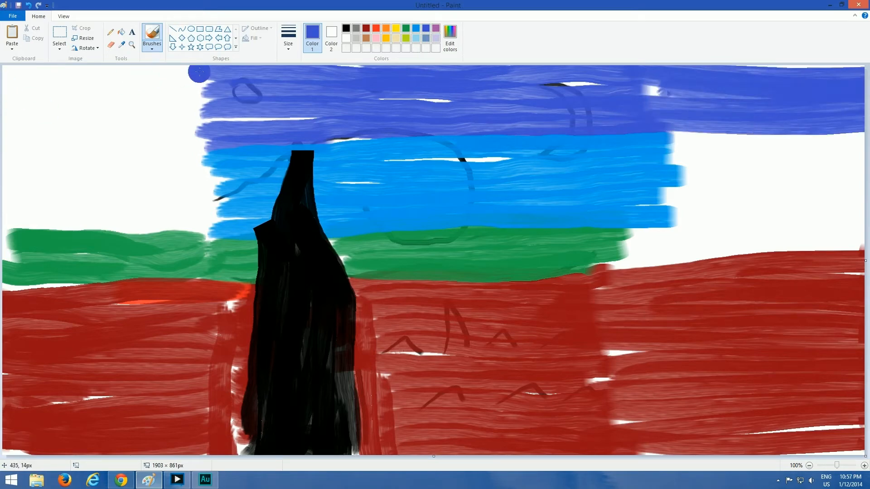
Extend the indigo upper sky with horizontal strokes to the canvas's left edge
{"action": "left_click_drag", "start_coordinate": [199, 72], "coordinate": [4, 73]}
{"action": "mouse_move", "coordinate": [225, 76]}
{"action": "left_mouse_down"}
{"action": "mouse_move", "coordinate": [3, 82]}
{"action": "mouse_move", "coordinate": [3, 98]}
{"action": "left_mouse_up"}
{"action": "left_click_drag", "start_coordinate": [231, 96], "coordinate": [4, 129]}
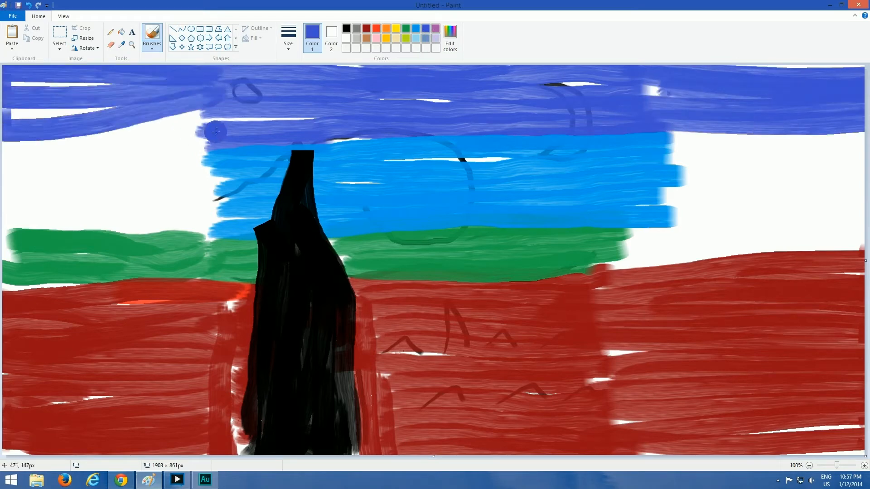
{"action": "left_click_drag", "start_coordinate": [208, 133], "coordinate": [4, 134]}
{"action": "mouse_move", "coordinate": [247, 113]}
{"action": "left_mouse_down"}
{"action": "mouse_move", "coordinate": [3, 106]}
{"action": "mouse_move", "coordinate": [66, 79]}
{"action": "mouse_move", "coordinate": [130, 83]}
{"action": "left_mouse_up"}
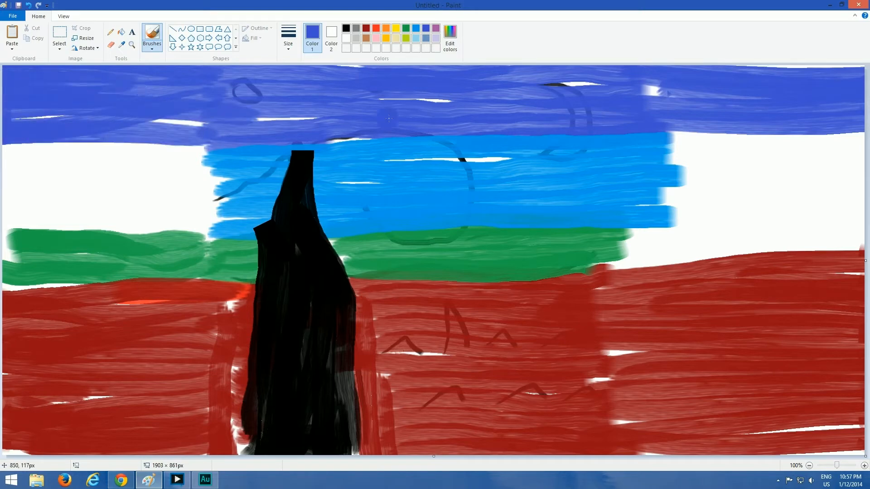
Extend the bright blue middle sky with horizontal strokes to the canvas's right edge
{"action": "left_click_drag", "start_coordinate": [661, 138], "coordinate": [863, 141]}
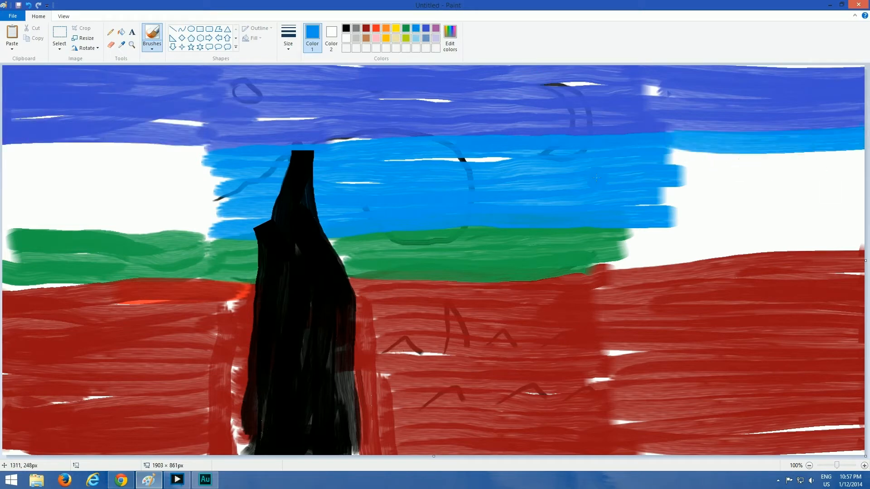
{"action": "left_click_drag", "start_coordinate": [653, 163], "coordinate": [863, 162]}
{"action": "left_click_drag", "start_coordinate": [709, 180], "coordinate": [863, 191]}
{"action": "left_click_drag", "start_coordinate": [648, 199], "coordinate": [863, 204]}
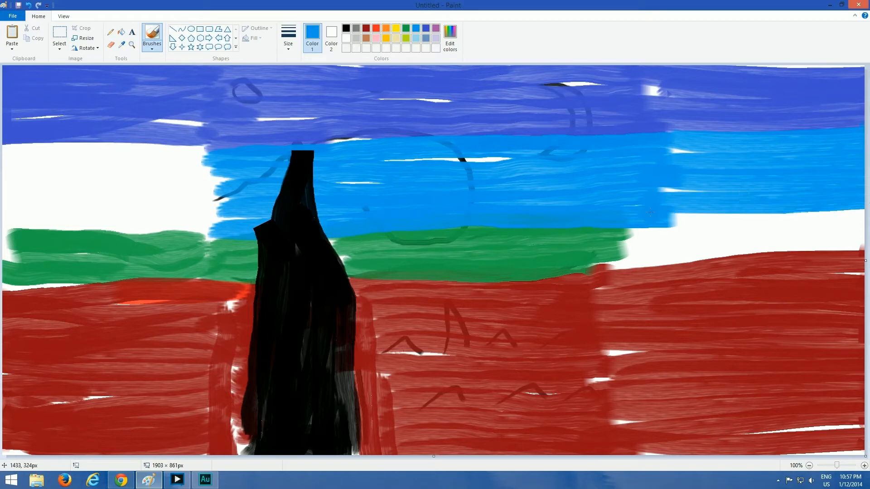
{"action": "left_click_drag", "start_coordinate": [657, 222], "coordinate": [863, 227]}
{"action": "left_click_drag", "start_coordinate": [657, 199], "coordinate": [816, 202]}
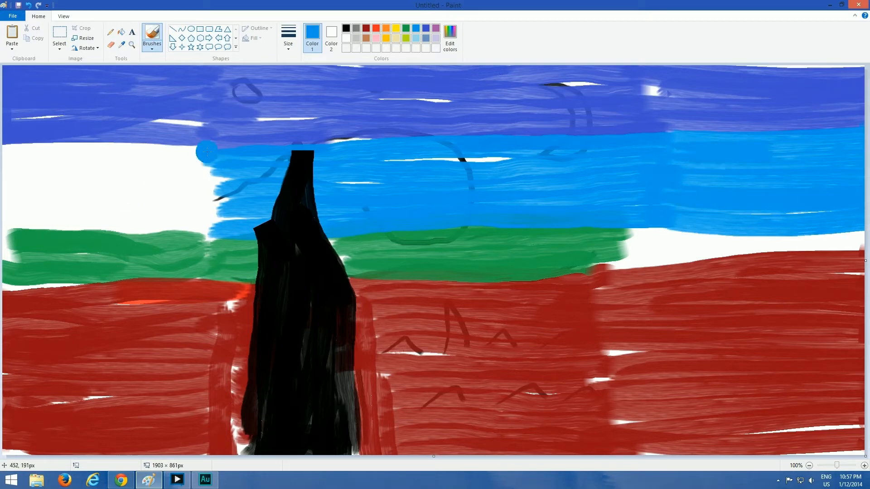
Extend the bright blue middle sky to the canvas's left edge, down to the green band
{"action": "mouse_move", "coordinate": [211, 156]}
{"action": "left_mouse_down"}
{"action": "mouse_move", "coordinate": [12, 127]}
{"action": "mouse_move", "coordinate": [226, 167]}
{"action": "mouse_move", "coordinate": [4, 181]}
{"action": "left_mouse_up"}
{"action": "left_click_drag", "start_coordinate": [210, 181], "coordinate": [4, 180]}
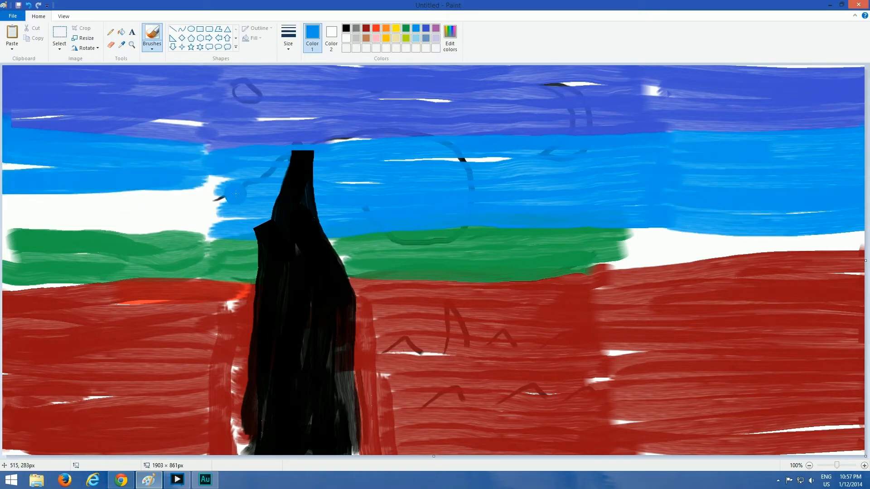
{"action": "left_click_drag", "start_coordinate": [235, 195], "coordinate": [3, 185]}
{"action": "left_click_drag", "start_coordinate": [166, 206], "coordinate": [4, 211]}
{"action": "left_click_drag", "start_coordinate": [215, 214], "coordinate": [3, 213]}
{"action": "left_click_drag", "start_coordinate": [205, 224], "coordinate": [3, 224]}
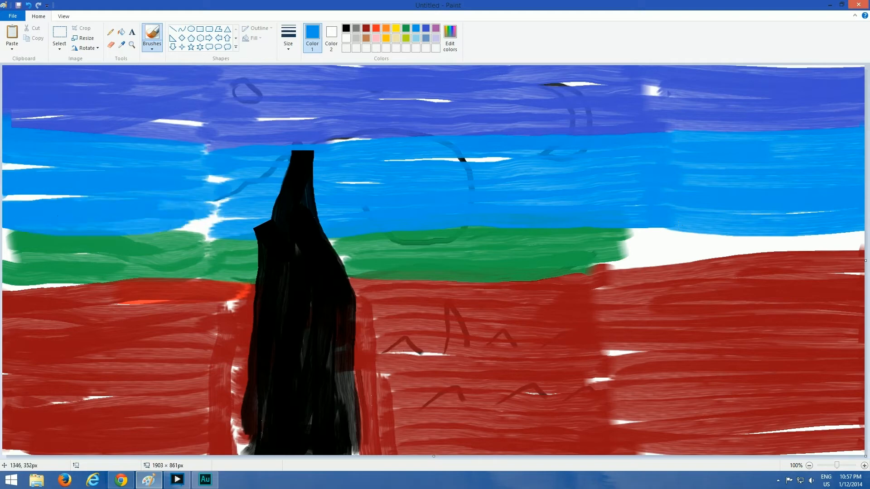
Fill the white gap between the bright blue sky and the dark red ground with green up to the canvas's right edge
{"action": "left_click", "coordinate": [406, 38]}
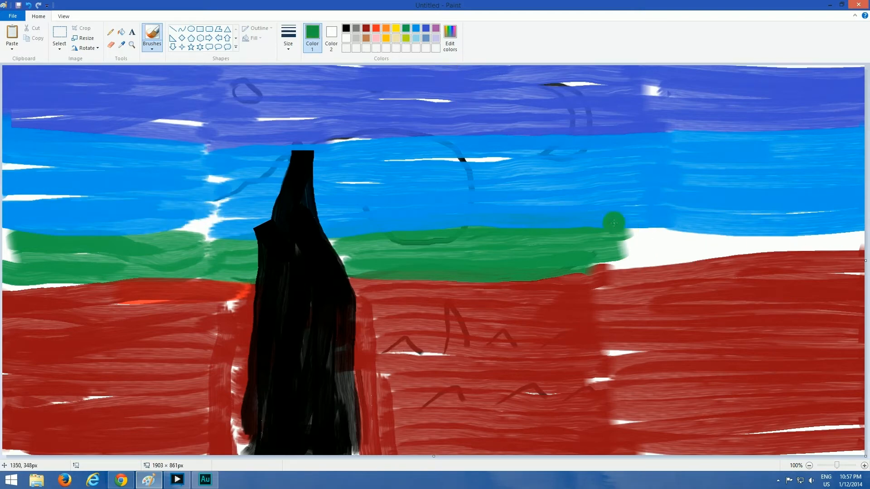
{"action": "mouse_move", "coordinate": [614, 223]}
{"action": "left_mouse_down"}
{"action": "mouse_move", "coordinate": [815, 240]}
{"action": "mouse_move", "coordinate": [623, 252]}
{"action": "mouse_move", "coordinate": [630, 265]}
{"action": "mouse_move", "coordinate": [671, 242]}
{"action": "mouse_move", "coordinate": [850, 252]}
{"action": "left_mouse_up"}
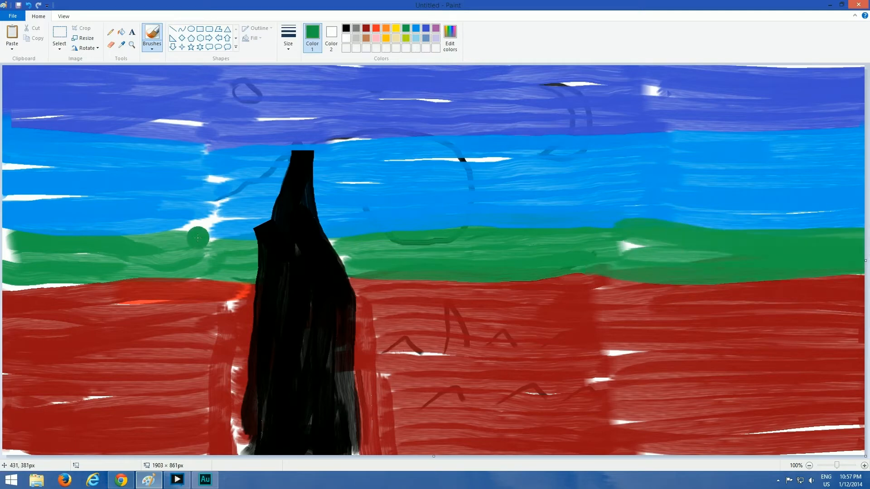
Cover white gaps in the sky left of the cypress with bright blue and indigo matching each band
{"action": "left_click", "coordinate": [416, 29]}
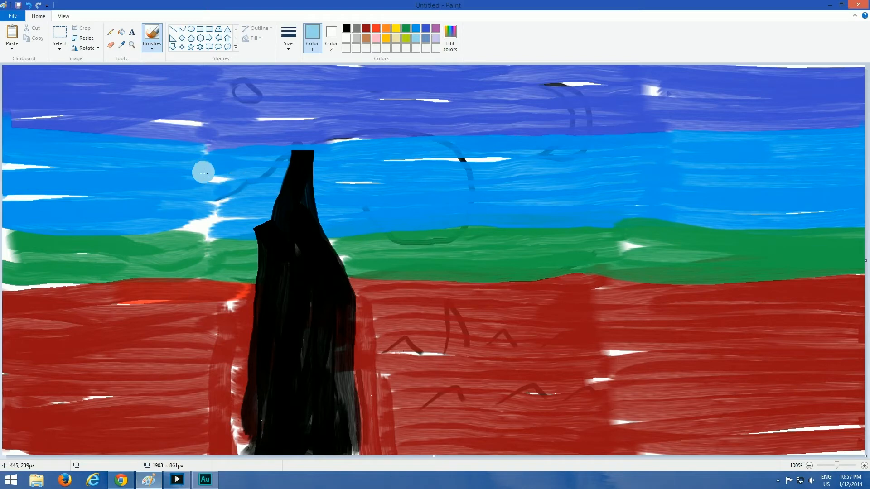
{"action": "mouse_move", "coordinate": [206, 229]}
{"action": "left_mouse_down"}
{"action": "mouse_move", "coordinate": [204, 179]}
{"action": "mouse_move", "coordinate": [215, 227]}
{"action": "left_mouse_up"}
{"action": "left_click_drag", "start_coordinate": [75, 197], "coordinate": [1, 189]}
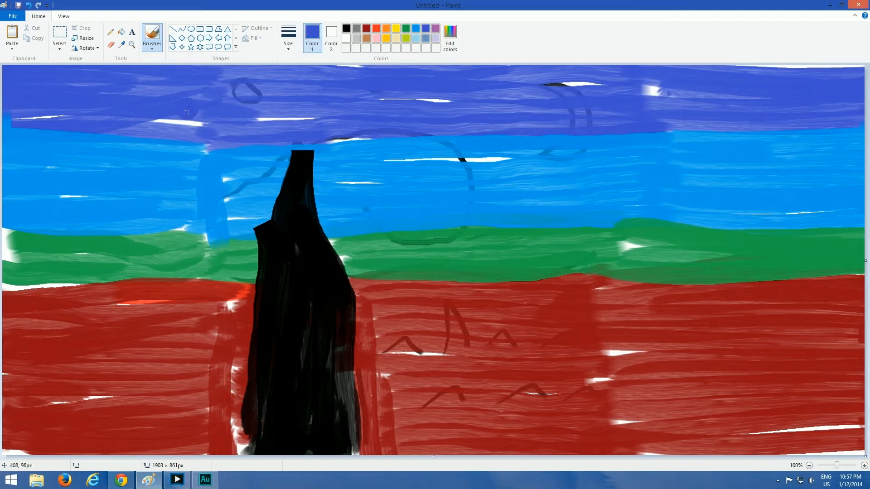
{"action": "left_click_drag", "start_coordinate": [187, 111], "coordinate": [135, 131]}
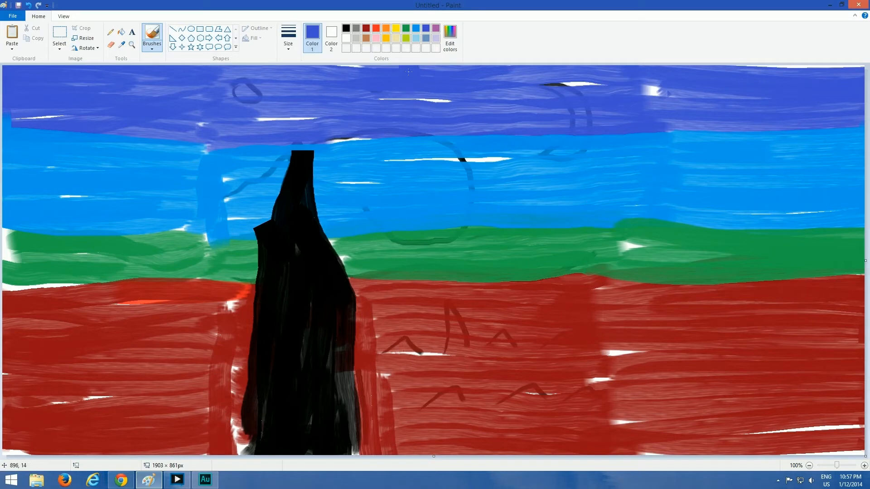
Paint a small black tree in the canvas's lower-left corner and a cluster of taller black trees rising from its lower-right area
{"action": "mouse_move", "coordinate": [11, 448]}
{"action": "left_mouse_down"}
{"action": "mouse_move", "coordinate": [20, 441]}
{"action": "mouse_move", "coordinate": [29, 365]}
{"action": "mouse_move", "coordinate": [57, 448]}
{"action": "mouse_move", "coordinate": [30, 379]}
{"action": "mouse_move", "coordinate": [64, 442]}
{"action": "mouse_move", "coordinate": [39, 357]}
{"action": "left_mouse_up"}
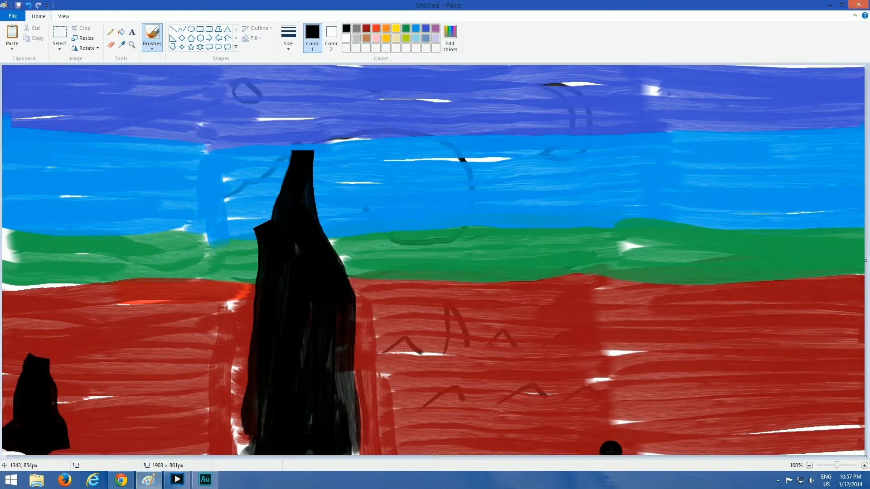
{"action": "mouse_move", "coordinate": [714, 444]}
{"action": "left_mouse_down"}
{"action": "mouse_move", "coordinate": [743, 240]}
{"action": "mouse_move", "coordinate": [693, 398]}
{"action": "mouse_move", "coordinate": [701, 319]}
{"action": "mouse_move", "coordinate": [700, 449]}
{"action": "mouse_move", "coordinate": [743, 403]}
{"action": "mouse_move", "coordinate": [762, 448]}
{"action": "mouse_move", "coordinate": [786, 408]}
{"action": "mouse_move", "coordinate": [802, 449]}
{"action": "mouse_move", "coordinate": [770, 385]}
{"action": "mouse_move", "coordinate": [774, 443]}
{"action": "left_mouse_up"}
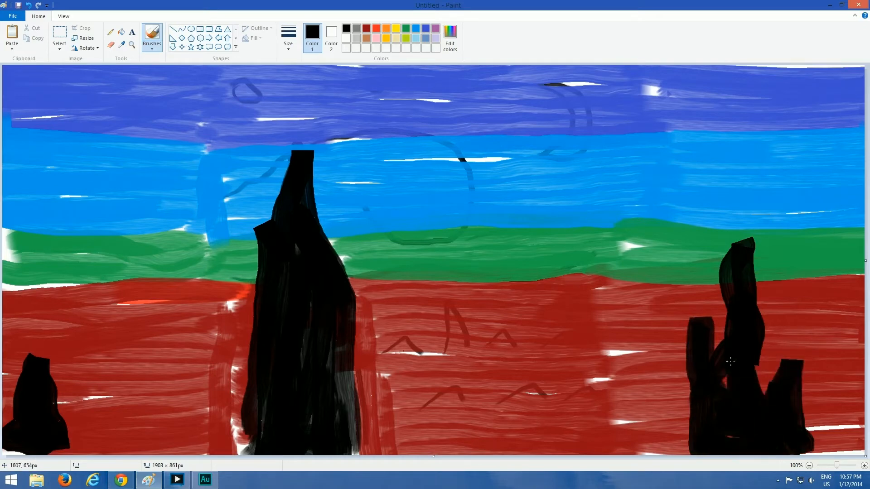
{"action": "left_click", "coordinate": [605, 312]}
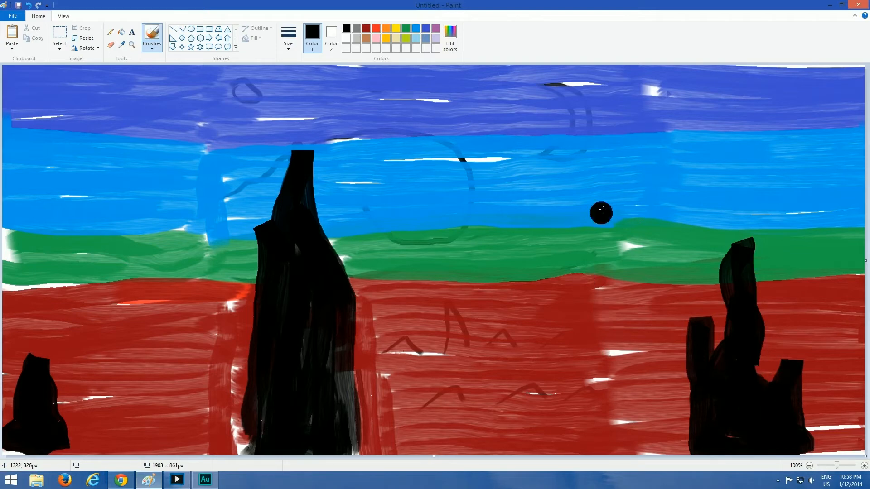
Paint a large orange disc over the sketched circle in the upper sky and cover it with cream
{"action": "left_click", "coordinate": [396, 28]}
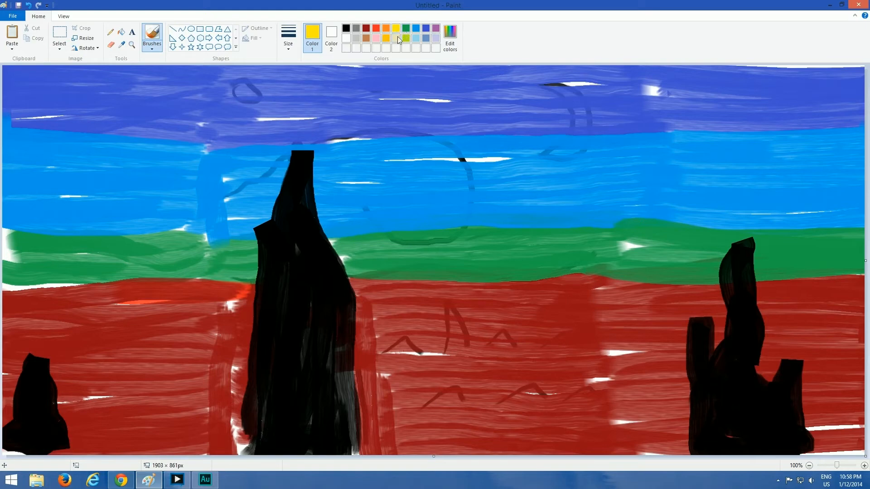
{"action": "left_click", "coordinate": [387, 30]}
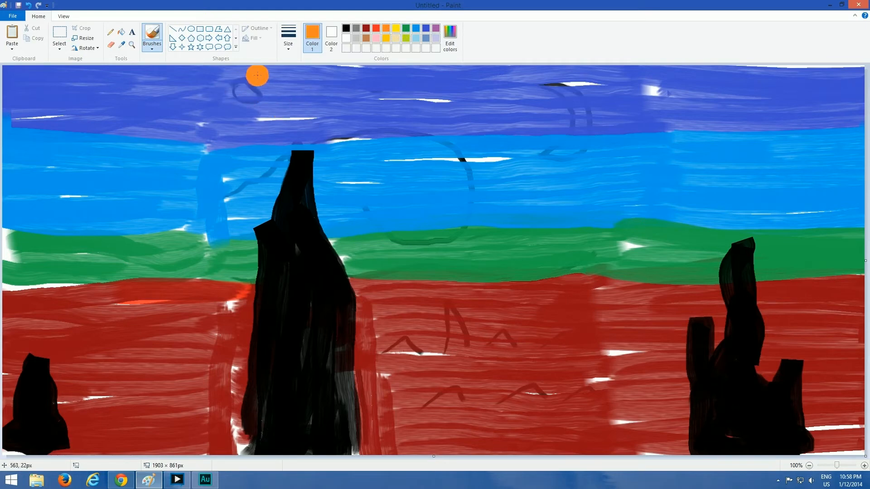
{"action": "mouse_move", "coordinate": [258, 75]}
{"action": "left_mouse_down"}
{"action": "mouse_move", "coordinate": [219, 97]}
{"action": "mouse_move", "coordinate": [271, 74]}
{"action": "mouse_move", "coordinate": [267, 96]}
{"action": "mouse_move", "coordinate": [252, 72]}
{"action": "left_mouse_up"}
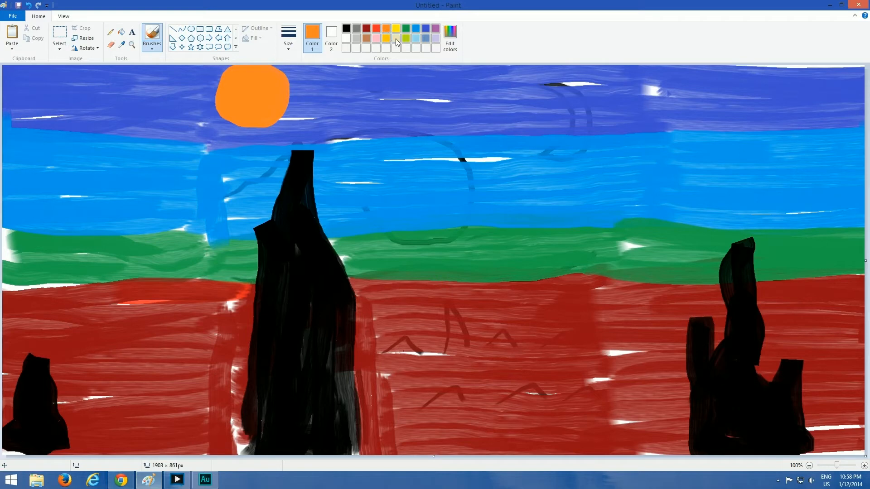
{"action": "mouse_move", "coordinate": [247, 69]}
{"action": "left_mouse_down"}
{"action": "mouse_move", "coordinate": [213, 79]}
{"action": "mouse_move", "coordinate": [290, 120]}
{"action": "mouse_move", "coordinate": [247, 68]}
{"action": "mouse_move", "coordinate": [272, 92]}
{"action": "mouse_move", "coordinate": [247, 94]}
{"action": "mouse_move", "coordinate": [254, 66]}
{"action": "left_mouse_up"}
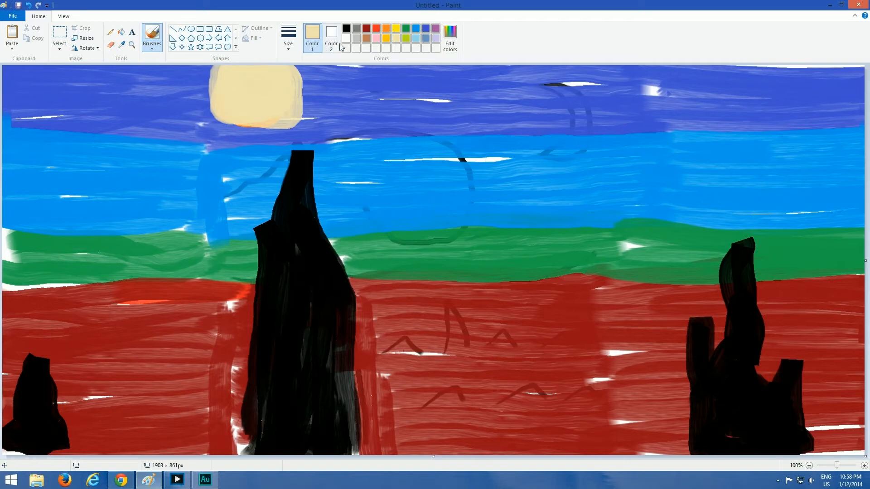
Paint light blue over the cream disc, and add a cream inner ring and a yellow center
{"action": "mouse_move", "coordinate": [228, 69]}
{"action": "left_mouse_down"}
{"action": "mouse_move", "coordinate": [217, 124]}
{"action": "mouse_move", "coordinate": [286, 70]}
{"action": "mouse_move", "coordinate": [225, 96]}
{"action": "mouse_move", "coordinate": [234, 82]}
{"action": "mouse_move", "coordinate": [208, 73]}
{"action": "mouse_move", "coordinate": [252, 127]}
{"action": "mouse_move", "coordinate": [258, 67]}
{"action": "mouse_move", "coordinate": [266, 86]}
{"action": "left_mouse_up"}
{"action": "left_click", "coordinate": [417, 38]}
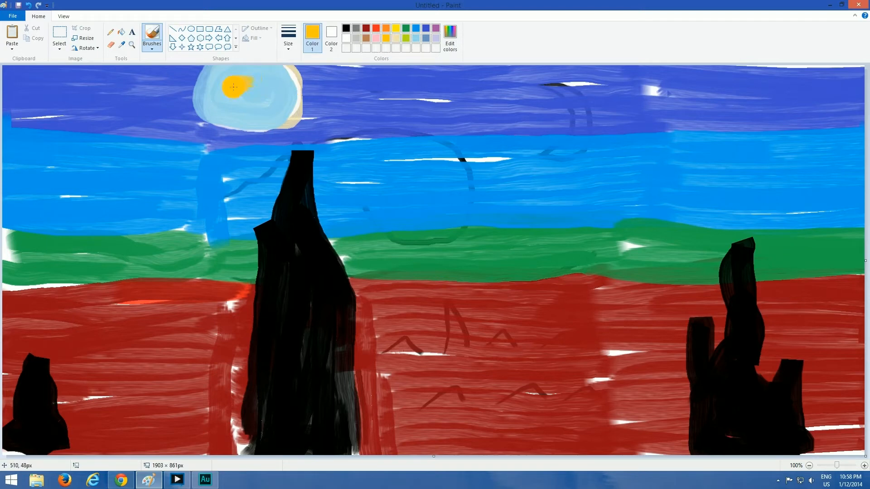
{"action": "left_click", "coordinate": [396, 38]}
{"action": "mouse_move", "coordinate": [265, 77]}
{"action": "left_mouse_down"}
{"action": "mouse_move", "coordinate": [254, 91]}
{"action": "mouse_move", "coordinate": [222, 96]}
{"action": "mouse_move", "coordinate": [264, 80]}
{"action": "left_mouse_up"}
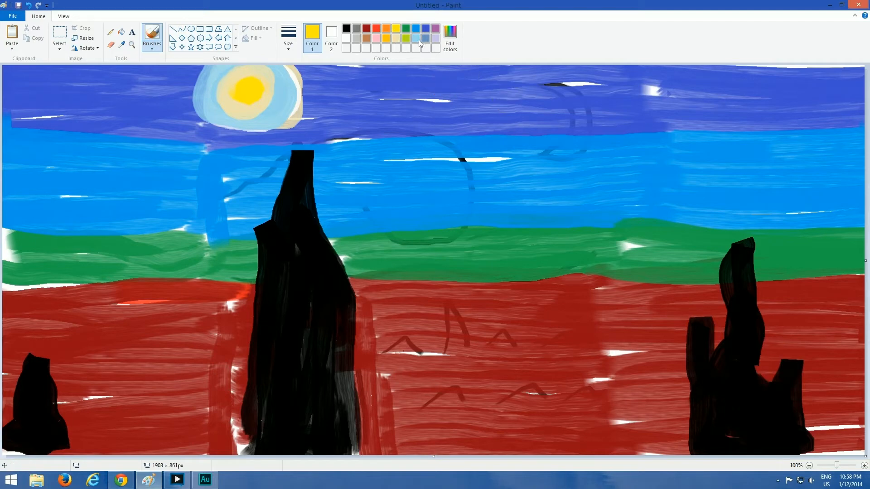
Paint a large light blue disc over the circle sketched in the upper-right sky, add a cream disc inside it, and start a yellow crescent
{"action": "mouse_move", "coordinate": [556, 76]}
{"action": "left_mouse_down"}
{"action": "mouse_move", "coordinate": [505, 93]}
{"action": "mouse_move", "coordinate": [539, 152]}
{"action": "mouse_move", "coordinate": [603, 125]}
{"action": "mouse_move", "coordinate": [568, 73]}
{"action": "mouse_move", "coordinate": [512, 106]}
{"action": "mouse_move", "coordinate": [575, 118]}
{"action": "mouse_move", "coordinate": [535, 109]}
{"action": "mouse_move", "coordinate": [548, 90]}
{"action": "mouse_move", "coordinate": [544, 119]}
{"action": "mouse_move", "coordinate": [561, 98]}
{"action": "mouse_move", "coordinate": [568, 110]}
{"action": "mouse_move", "coordinate": [573, 100]}
{"action": "left_mouse_up"}
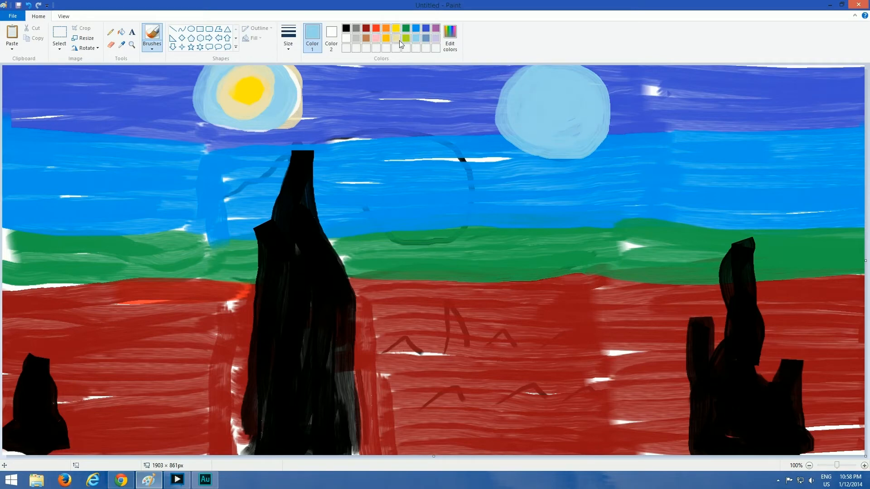
{"action": "left_click", "coordinate": [398, 39]}
{"action": "mouse_move", "coordinate": [541, 73]}
{"action": "left_mouse_down"}
{"action": "mouse_move", "coordinate": [537, 135]}
{"action": "mouse_move", "coordinate": [578, 85]}
{"action": "mouse_move", "coordinate": [554, 123]}
{"action": "left_mouse_up"}
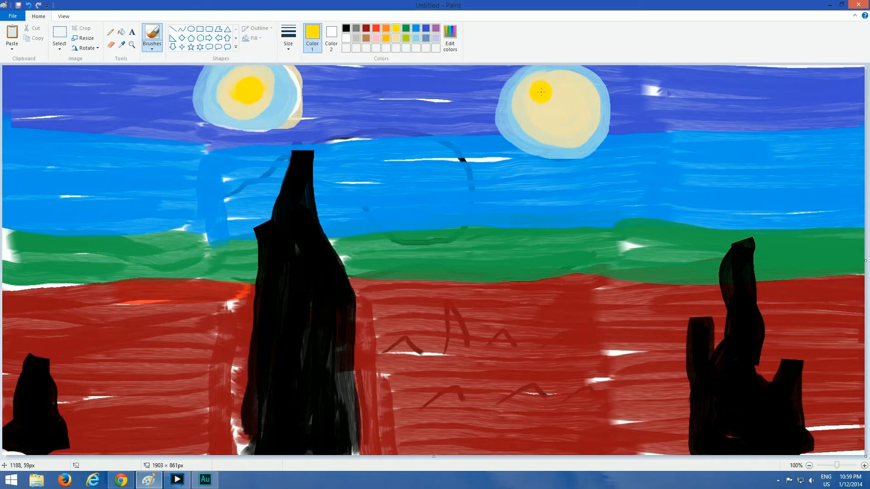
{"action": "mouse_move", "coordinate": [541, 92]}
{"action": "left_mouse_down"}
{"action": "mouse_move", "coordinate": [570, 86]}
{"action": "mouse_move", "coordinate": [582, 109]}
{"action": "mouse_move", "coordinate": [560, 130]}
{"action": "left_mouse_up"}
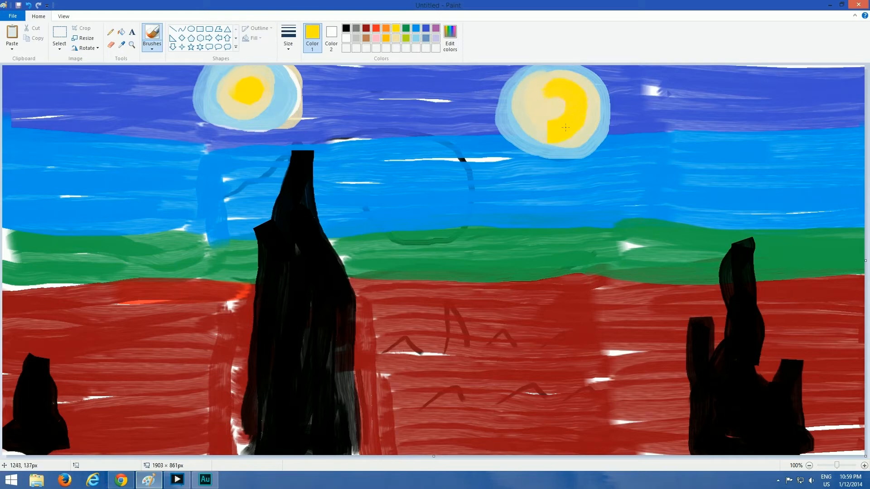
{"action": "left_click_drag", "start_coordinate": [560, 84], "coordinate": [558, 87]}
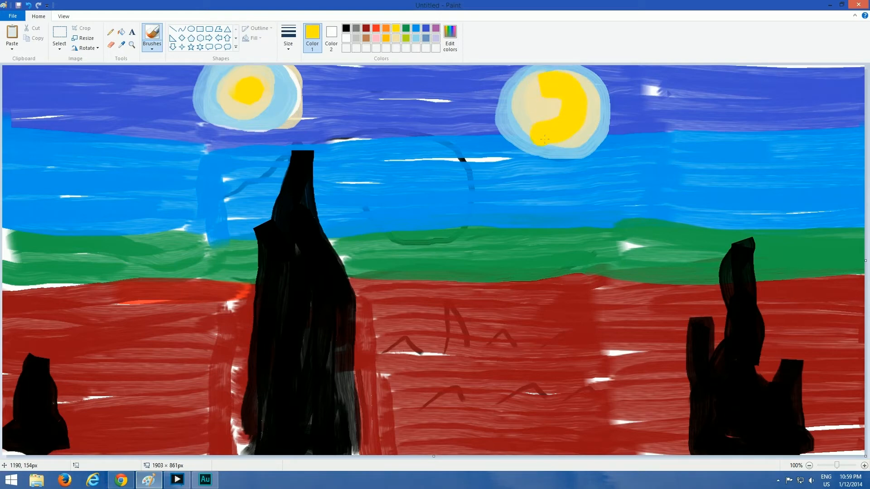
{"action": "mouse_move", "coordinate": [545, 139]}
{"action": "left_mouse_down"}
{"action": "mouse_move", "coordinate": [582, 118]}
{"action": "mouse_move", "coordinate": [539, 89]}
{"action": "left_mouse_up"}
Extend and round off both tips of the moon's crescent in yellow, working at 300% magnification
{"action": "left_click", "coordinate": [131, 45]}
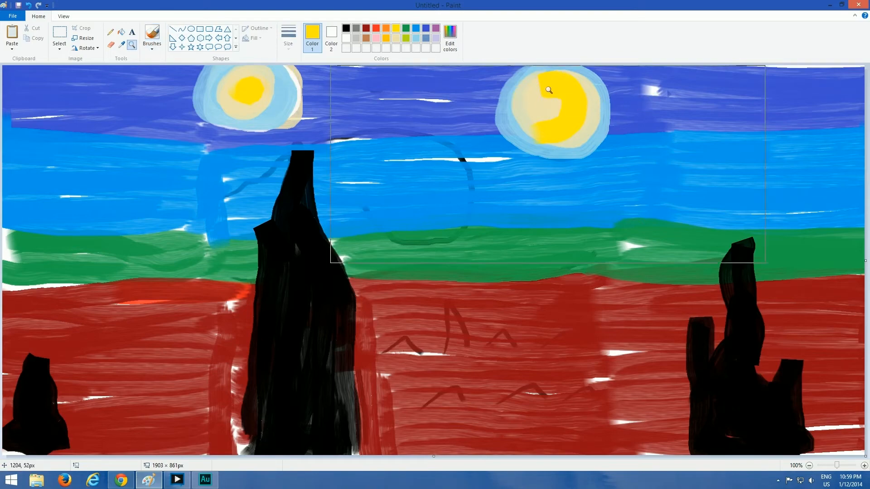
{"action": "left_click", "coordinate": [549, 87]}
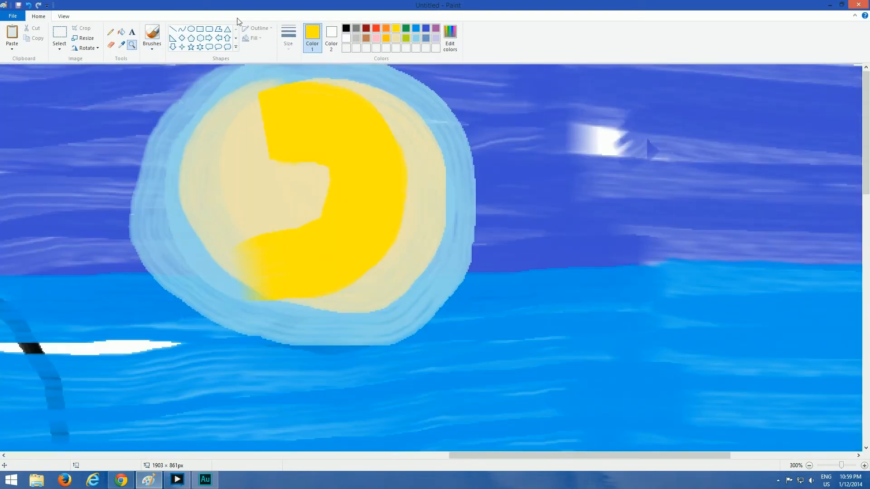
{"action": "left_click_drag", "start_coordinate": [256, 107], "coordinate": [262, 127]}
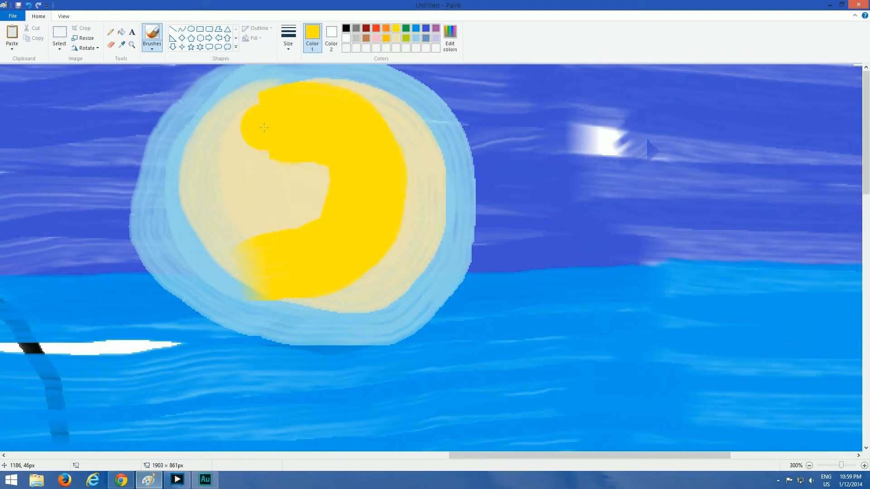
{"action": "mouse_move", "coordinate": [256, 112]}
{"action": "left_mouse_down"}
{"action": "mouse_move", "coordinate": [259, 132]}
{"action": "mouse_move", "coordinate": [296, 124]}
{"action": "left_mouse_up"}
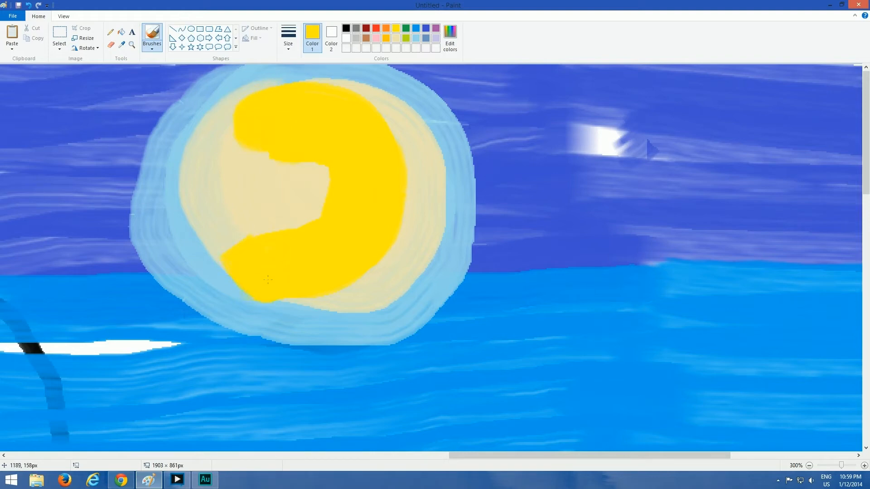
Paint an orange arc over the moon's crescent and cover it with yellow, widening the crescent
{"action": "left_click", "coordinate": [386, 28]}
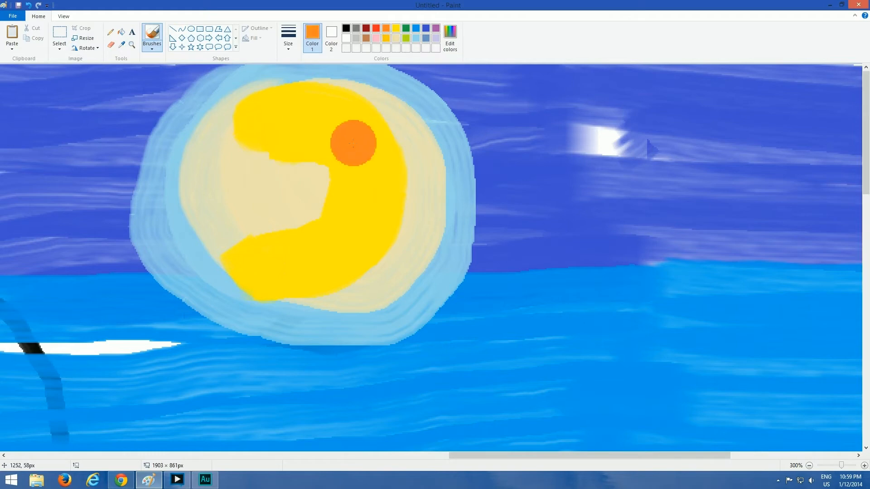
{"action": "mouse_move", "coordinate": [290, 119]}
{"action": "left_mouse_down"}
{"action": "mouse_move", "coordinate": [378, 149]}
{"action": "mouse_move", "coordinate": [335, 230]}
{"action": "mouse_move", "coordinate": [285, 260]}
{"action": "mouse_move", "coordinate": [357, 206]}
{"action": "mouse_move", "coordinate": [349, 149]}
{"action": "mouse_move", "coordinate": [301, 115]}
{"action": "mouse_move", "coordinate": [289, 117]}
{"action": "mouse_move", "coordinate": [368, 189]}
{"action": "mouse_move", "coordinate": [325, 234]}
{"action": "left_mouse_up"}
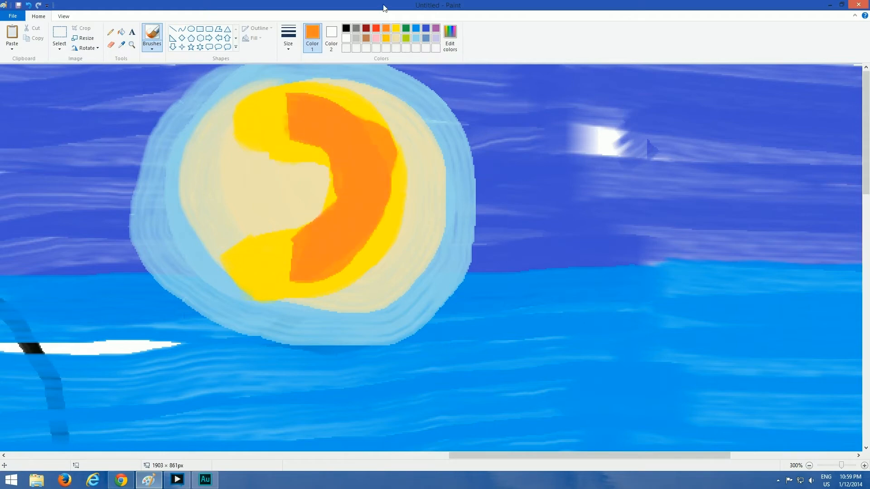
{"action": "left_click", "coordinate": [396, 28]}
{"action": "mouse_move", "coordinate": [308, 113]}
{"action": "left_mouse_down"}
{"action": "mouse_move", "coordinate": [367, 165]}
{"action": "mouse_move", "coordinate": [347, 230]}
{"action": "mouse_move", "coordinate": [299, 256]}
{"action": "mouse_move", "coordinate": [319, 257]}
{"action": "mouse_move", "coordinate": [357, 157]}
{"action": "mouse_move", "coordinate": [291, 112]}
{"action": "mouse_move", "coordinate": [339, 155]}
{"action": "mouse_move", "coordinate": [349, 203]}
{"action": "mouse_move", "coordinate": [315, 238]}
{"action": "mouse_move", "coordinate": [372, 147]}
{"action": "mouse_move", "coordinate": [327, 102]}
{"action": "mouse_move", "coordinate": [298, 101]}
{"action": "mouse_move", "coordinate": [400, 207]}
{"action": "mouse_move", "coordinate": [344, 179]}
{"action": "left_mouse_up"}
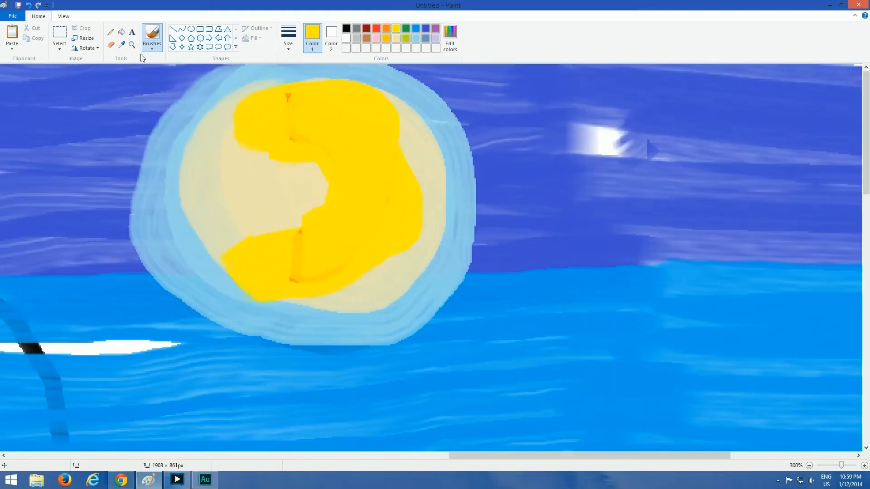
Paint a smaller star in the sky between the large star and the moon, with a light blue disc, cream ring and yellow center
{"action": "left_click", "coordinate": [132, 44]}
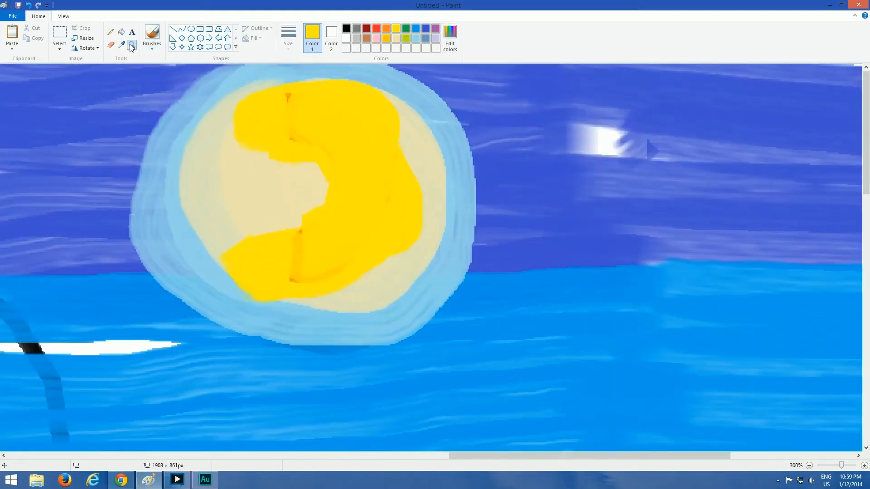
{"action": "right_click", "coordinate": [182, 210]}
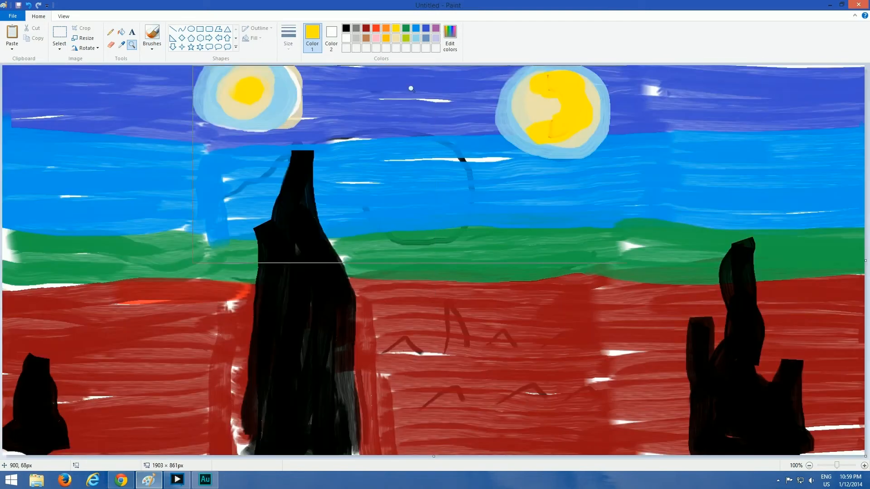
{"action": "left_click", "coordinate": [416, 38]}
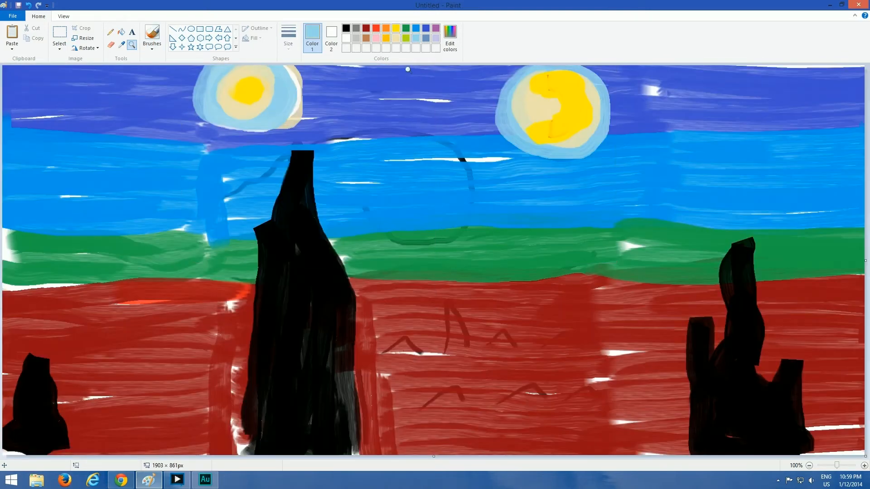
{"action": "right_click", "coordinate": [354, 161]}
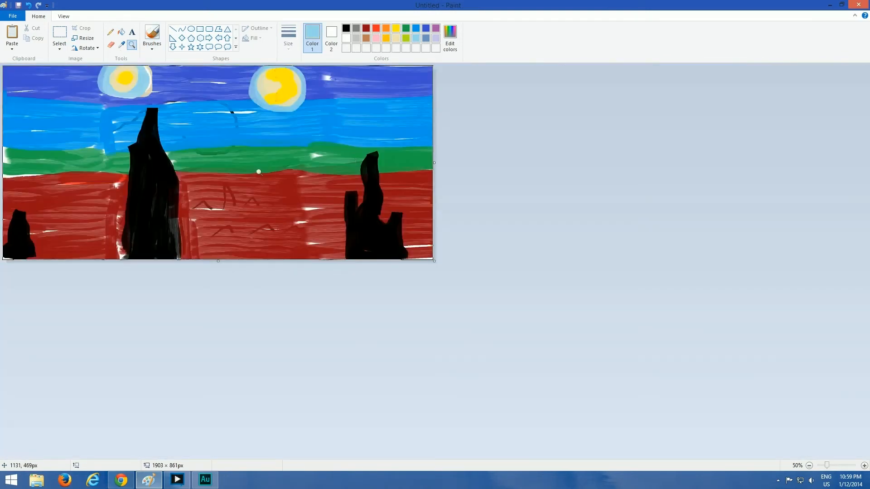
{"action": "left_click", "coordinate": [354, 161]}
{"action": "left_click", "coordinate": [153, 36]}
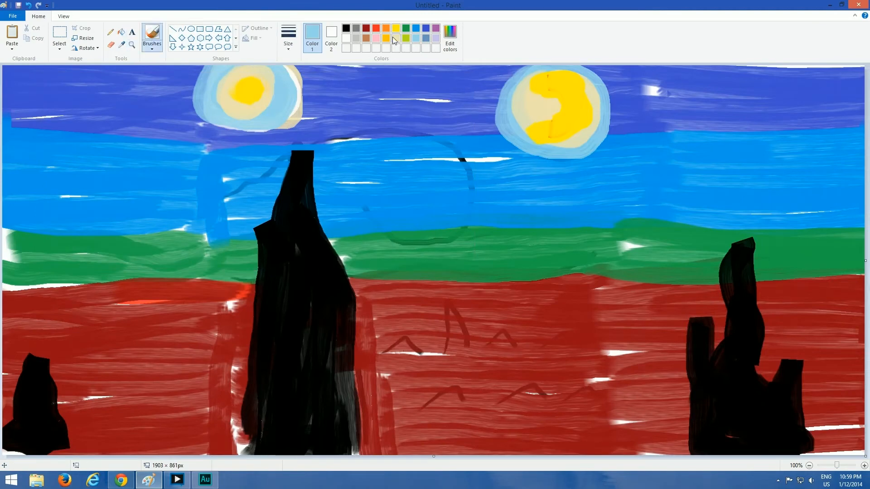
{"action": "mouse_move", "coordinate": [408, 81]}
{"action": "left_mouse_down"}
{"action": "mouse_move", "coordinate": [374, 116]}
{"action": "mouse_move", "coordinate": [426, 112]}
{"action": "mouse_move", "coordinate": [402, 81]}
{"action": "mouse_move", "coordinate": [380, 115]}
{"action": "mouse_move", "coordinate": [417, 94]}
{"action": "mouse_move", "coordinate": [399, 110]}
{"action": "mouse_move", "coordinate": [402, 73]}
{"action": "mouse_move", "coordinate": [397, 115]}
{"action": "mouse_move", "coordinate": [405, 93]}
{"action": "mouse_move", "coordinate": [414, 99]}
{"action": "mouse_move", "coordinate": [397, 105]}
{"action": "left_mouse_up"}
{"action": "left_click", "coordinate": [396, 39]}
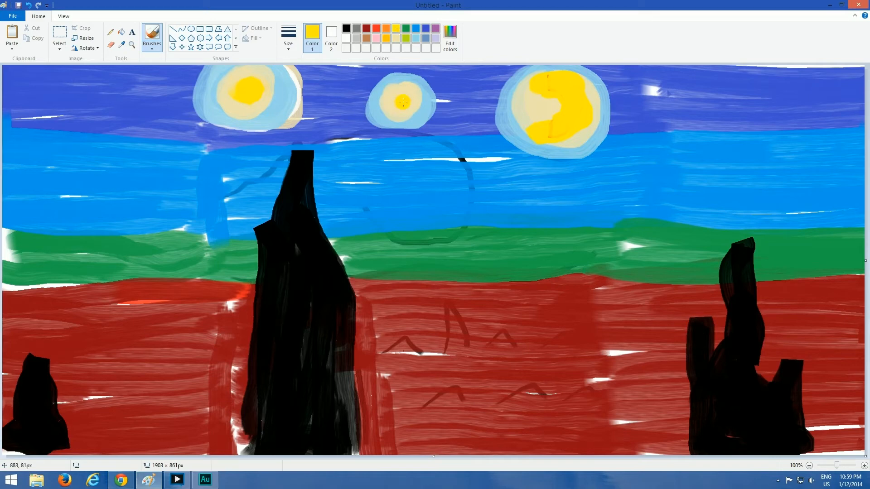
Paint a white swirling cloud in the bright blue band beside the cypress, with a few white strokes on the tree's left
{"action": "left_click", "coordinate": [346, 38]}
{"action": "mouse_move", "coordinate": [234, 192]}
{"action": "left_mouse_down"}
{"action": "mouse_move", "coordinate": [267, 172]}
{"action": "mouse_move", "coordinate": [276, 175]}
{"action": "mouse_move", "coordinate": [297, 140]}
{"action": "mouse_move", "coordinate": [460, 144]}
{"action": "left_mouse_up"}
{"action": "mouse_move", "coordinate": [405, 149]}
{"action": "left_mouse_down"}
{"action": "mouse_move", "coordinate": [501, 195]}
{"action": "mouse_move", "coordinate": [410, 225]}
{"action": "mouse_move", "coordinate": [376, 218]}
{"action": "mouse_move", "coordinate": [329, 188]}
{"action": "mouse_move", "coordinate": [411, 163]}
{"action": "left_mouse_up"}
{"action": "left_click_drag", "start_coordinate": [339, 175], "coordinate": [368, 162]}
{"action": "mouse_move", "coordinate": [361, 180]}
{"action": "left_mouse_down"}
{"action": "mouse_move", "coordinate": [383, 168]}
{"action": "mouse_move", "coordinate": [432, 175]}
{"action": "mouse_move", "coordinate": [458, 207]}
{"action": "mouse_move", "coordinate": [346, 187]}
{"action": "mouse_move", "coordinate": [376, 209]}
{"action": "mouse_move", "coordinate": [355, 191]}
{"action": "left_mouse_up"}
{"action": "mouse_move", "coordinate": [440, 220]}
{"action": "left_mouse_down"}
{"action": "mouse_move", "coordinate": [391, 219]}
{"action": "mouse_move", "coordinate": [444, 229]}
{"action": "mouse_move", "coordinate": [368, 217]}
{"action": "mouse_move", "coordinate": [426, 203]}
{"action": "mouse_move", "coordinate": [429, 190]}
{"action": "mouse_move", "coordinate": [406, 186]}
{"action": "left_mouse_up"}
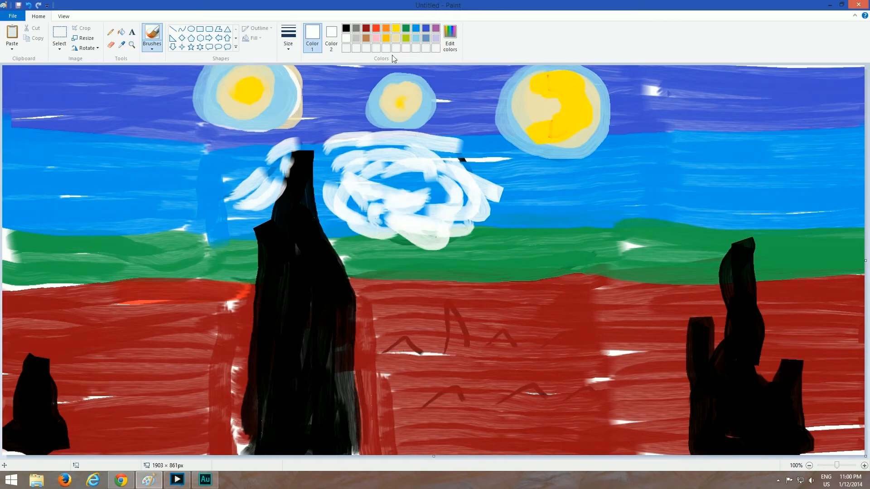
Add thin cream accent strokes along the white cloud left of the cypress and around the rings of the large swirl
{"action": "left_click", "coordinate": [396, 38]}
{"action": "left_click_drag", "start_coordinate": [228, 190], "coordinate": [268, 155]}
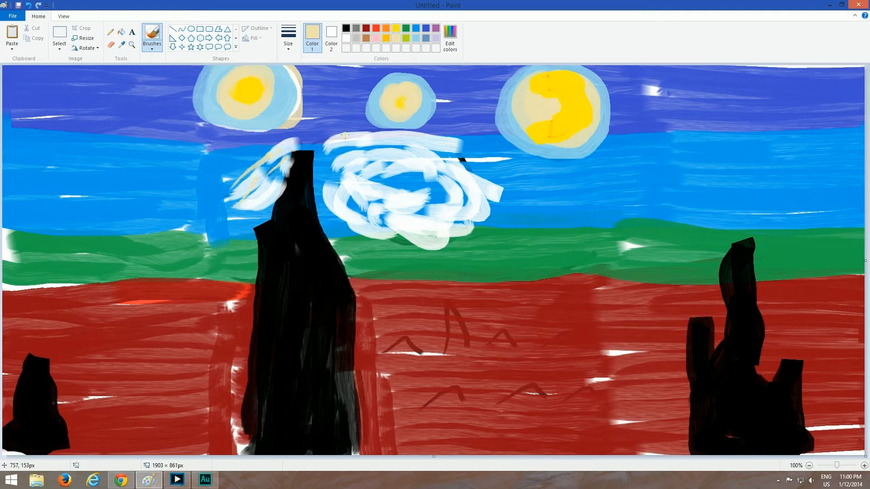
{"action": "mouse_move", "coordinate": [319, 145]}
{"action": "left_mouse_down"}
{"action": "mouse_move", "coordinate": [471, 157]}
{"action": "mouse_move", "coordinate": [465, 160]}
{"action": "left_mouse_up"}
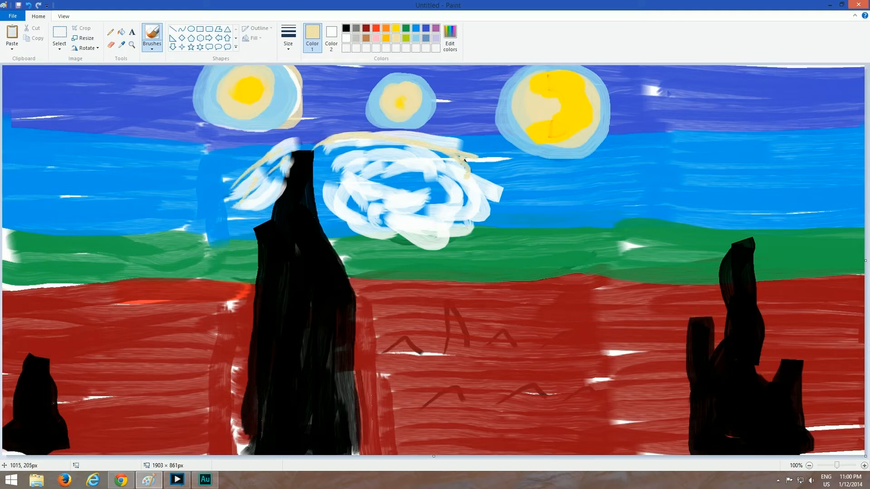
{"action": "left_click_drag", "start_coordinate": [348, 205], "coordinate": [351, 165]}
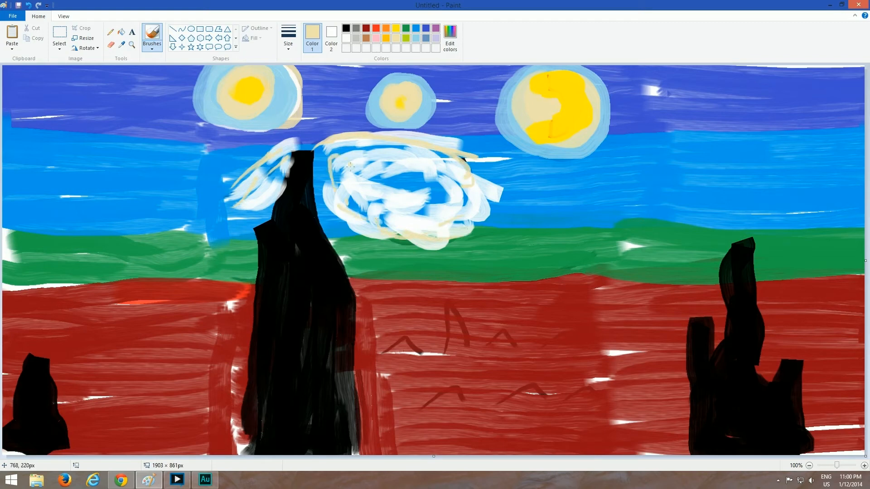
{"action": "mouse_move", "coordinate": [414, 189]}
{"action": "left_mouse_down"}
{"action": "mouse_move", "coordinate": [390, 200]}
{"action": "mouse_move", "coordinate": [399, 190]}
{"action": "left_mouse_up"}
{"action": "mouse_move", "coordinate": [452, 167]}
{"action": "left_mouse_down"}
{"action": "mouse_move", "coordinate": [482, 196]}
{"action": "mouse_move", "coordinate": [454, 212]}
{"action": "left_mouse_up"}
{"action": "left_click", "coordinate": [421, 118]}
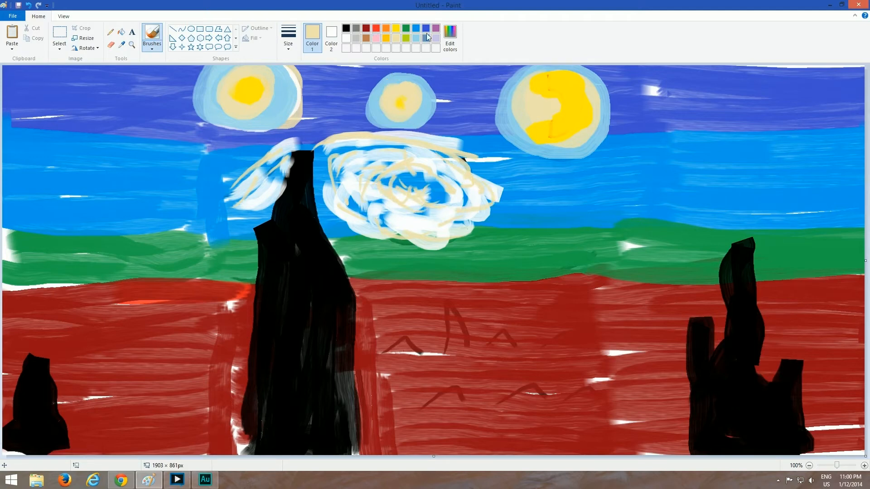
Scatter short blue-gray brush strokes across the indigo band of the sky, around the stars and beyond the moon
{"action": "left_click", "coordinate": [428, 37]}
{"action": "mouse_move", "coordinate": [61, 75]}
{"action": "left_mouse_down"}
{"action": "mouse_move", "coordinate": [81, 78]}
{"action": "mouse_move", "coordinate": [81, 96]}
{"action": "mouse_move", "coordinate": [101, 114]}
{"action": "mouse_move", "coordinate": [58, 69]}
{"action": "mouse_move", "coordinate": [6, 85]}
{"action": "mouse_move", "coordinate": [45, 99]}
{"action": "mouse_move", "coordinate": [123, 96]}
{"action": "mouse_move", "coordinate": [138, 118]}
{"action": "mouse_move", "coordinate": [153, 122]}
{"action": "mouse_move", "coordinate": [159, 84]}
{"action": "mouse_move", "coordinate": [132, 68]}
{"action": "mouse_move", "coordinate": [126, 89]}
{"action": "mouse_move", "coordinate": [180, 125]}
{"action": "left_mouse_up"}
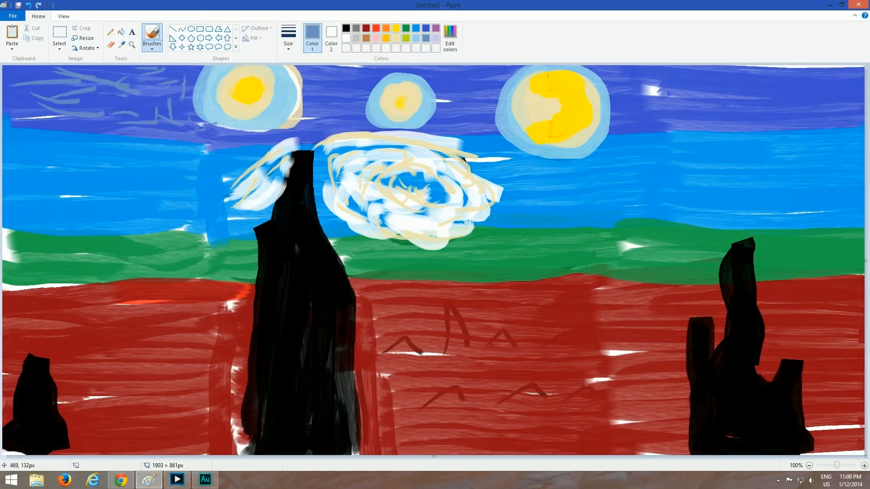
{"action": "left_click_drag", "start_coordinate": [297, 111], "coordinate": [314, 77]}
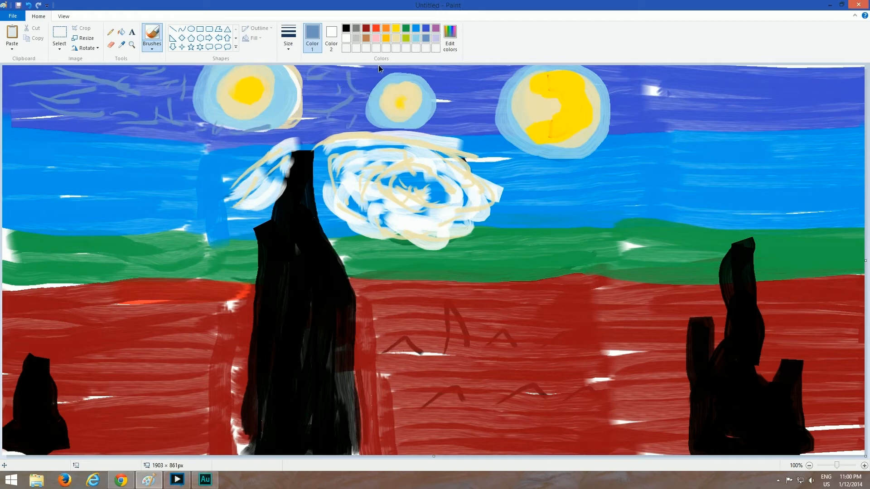
{"action": "left_click_drag", "start_coordinate": [390, 75], "coordinate": [453, 73]}
{"action": "left_click_drag", "start_coordinate": [463, 112], "coordinate": [472, 93]}
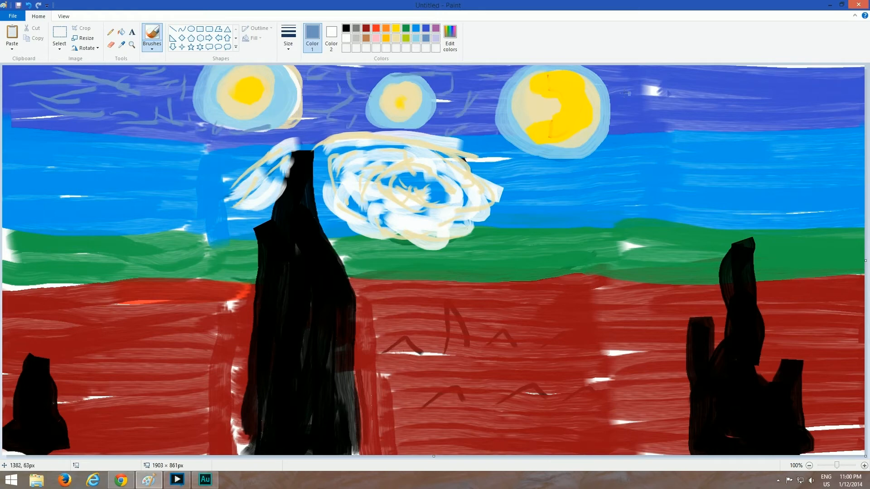
{"action": "left_click_drag", "start_coordinate": [627, 93], "coordinate": [631, 83]}
{"action": "left_click_drag", "start_coordinate": [647, 81], "coordinate": [715, 89]}
{"action": "mouse_move", "coordinate": [661, 89]}
{"action": "left_mouse_down"}
{"action": "mouse_move", "coordinate": [642, 107]}
{"action": "mouse_move", "coordinate": [659, 120]}
{"action": "left_mouse_up"}
{"action": "left_click_drag", "start_coordinate": [682, 76], "coordinate": [699, 77]}
{"action": "left_click_drag", "start_coordinate": [694, 90], "coordinate": [673, 119]}
{"action": "left_click_drag", "start_coordinate": [690, 118], "coordinate": [748, 132]}
{"action": "mouse_move", "coordinate": [727, 82]}
{"action": "left_mouse_down"}
{"action": "mouse_move", "coordinate": [767, 102]}
{"action": "mouse_move", "coordinate": [738, 96]}
{"action": "left_mouse_up"}
{"action": "left_click_drag", "start_coordinate": [771, 92], "coordinate": [789, 88]}
{"action": "mouse_move", "coordinate": [801, 79]}
{"action": "left_mouse_down"}
{"action": "mouse_move", "coordinate": [759, 72]}
{"action": "mouse_move", "coordinate": [774, 104]}
{"action": "left_mouse_up"}
{"action": "left_click_drag", "start_coordinate": [747, 111], "coordinate": [834, 121]}
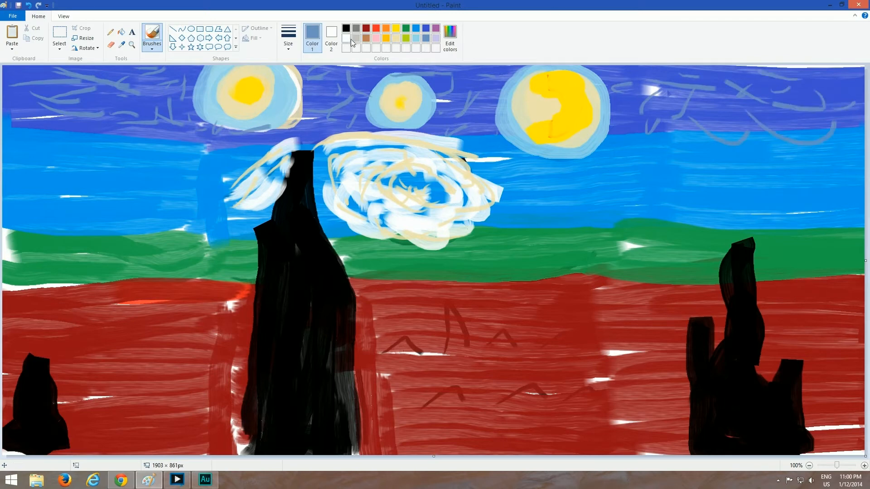
Scatter short white brush strokes over the bright blue band of the sky left of the cypress
{"action": "left_click", "coordinate": [347, 38]}
{"action": "left_click_drag", "start_coordinate": [13, 138], "coordinate": [70, 137]}
{"action": "left_click_drag", "start_coordinate": [27, 164], "coordinate": [126, 147]}
{"action": "mouse_move", "coordinate": [156, 145]}
{"action": "left_mouse_down"}
{"action": "mouse_move", "coordinate": [155, 160]}
{"action": "mouse_move", "coordinate": [206, 156]}
{"action": "left_mouse_up"}
{"action": "left_click_drag", "start_coordinate": [176, 149], "coordinate": [139, 151]}
{"action": "left_click_drag", "start_coordinate": [90, 175], "coordinate": [136, 153]}
{"action": "left_click_drag", "start_coordinate": [57, 172], "coordinate": [28, 196]}
{"action": "left_click_drag", "start_coordinate": [109, 183], "coordinate": [119, 183]}
{"action": "left_click_drag", "start_coordinate": [88, 195], "coordinate": [4, 210]}
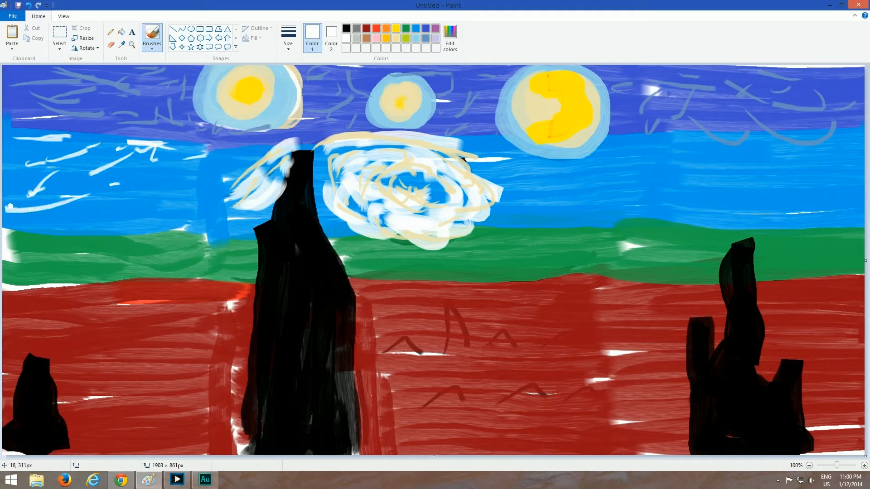
{"action": "left_click_drag", "start_coordinate": [42, 234], "coordinate": [73, 229]}
{"action": "left_click_drag", "start_coordinate": [86, 228], "coordinate": [132, 225]}
{"action": "mouse_move", "coordinate": [154, 220]}
{"action": "left_mouse_down"}
{"action": "mouse_move", "coordinate": [180, 233]}
{"action": "mouse_move", "coordinate": [118, 208]}
{"action": "left_mouse_up"}
{"action": "mouse_move", "coordinate": [96, 197]}
{"action": "left_mouse_down"}
{"action": "mouse_move", "coordinate": [156, 159]}
{"action": "mouse_move", "coordinate": [98, 204]}
{"action": "left_mouse_up"}
{"action": "left_click_drag", "start_coordinate": [173, 196], "coordinate": [182, 193]}
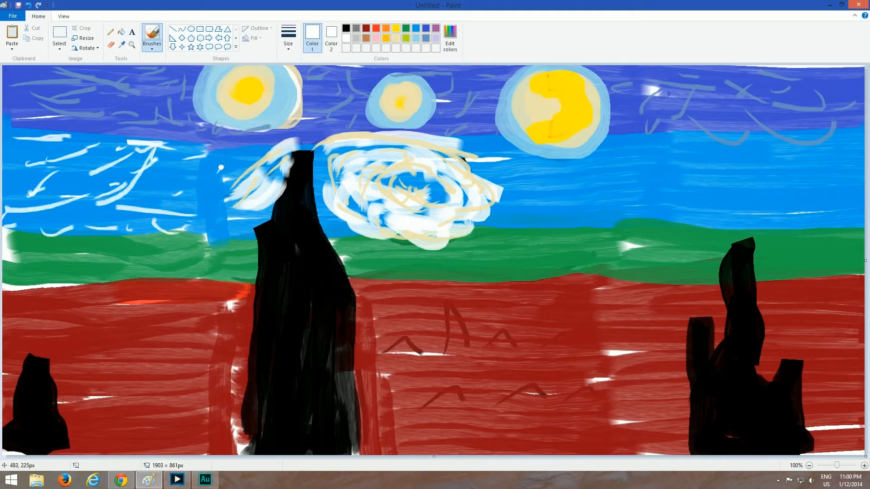
{"action": "left_click_drag", "start_coordinate": [221, 169], "coordinate": [182, 178]}
{"action": "mouse_move", "coordinate": [217, 167]}
{"action": "left_mouse_down"}
{"action": "mouse_move", "coordinate": [176, 148]}
{"action": "mouse_move", "coordinate": [211, 193]}
{"action": "left_mouse_up"}
{"action": "left_click_drag", "start_coordinate": [232, 187], "coordinate": [198, 243]}
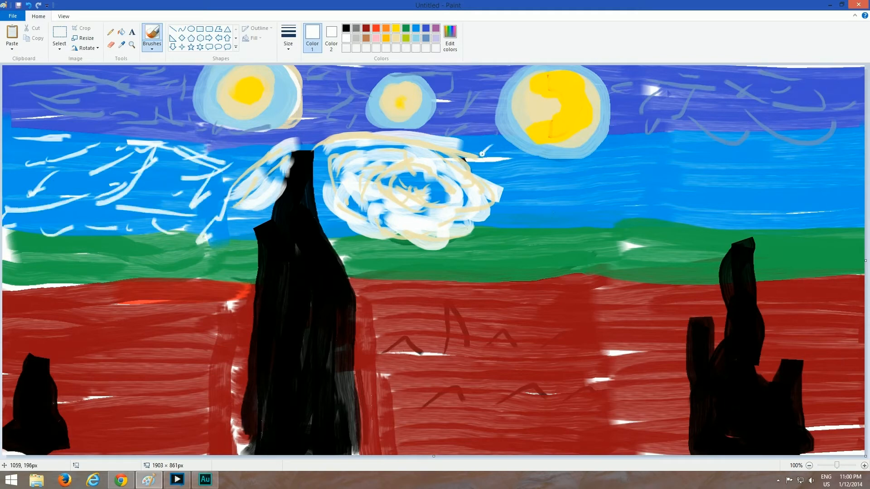
Scatter short white brush strokes over the bright blue band from the swirl to the canvas's right edge
{"action": "left_click_drag", "start_coordinate": [482, 154], "coordinate": [500, 157]}
{"action": "left_click_drag", "start_coordinate": [494, 172], "coordinate": [501, 173]}
{"action": "mouse_move", "coordinate": [520, 183]}
{"action": "left_mouse_down"}
{"action": "mouse_move", "coordinate": [535, 188]}
{"action": "mouse_move", "coordinate": [504, 169]}
{"action": "left_mouse_up"}
{"action": "mouse_move", "coordinate": [554, 182]}
{"action": "left_mouse_down"}
{"action": "mouse_move", "coordinate": [532, 203]}
{"action": "mouse_move", "coordinate": [530, 223]}
{"action": "left_mouse_up"}
{"action": "left_click_drag", "start_coordinate": [567, 221], "coordinate": [539, 227]}
{"action": "mouse_move", "coordinate": [594, 161]}
{"action": "left_mouse_down"}
{"action": "mouse_move", "coordinate": [537, 186]}
{"action": "mouse_move", "coordinate": [570, 180]}
{"action": "left_mouse_up"}
{"action": "left_click_drag", "start_coordinate": [609, 174], "coordinate": [555, 183]}
{"action": "left_click_drag", "start_coordinate": [630, 137], "coordinate": [613, 173]}
{"action": "left_click_drag", "start_coordinate": [614, 187], "coordinate": [607, 207]}
{"action": "mouse_move", "coordinate": [646, 153]}
{"action": "left_mouse_down"}
{"action": "mouse_move", "coordinate": [624, 197]}
{"action": "mouse_move", "coordinate": [597, 216]}
{"action": "left_mouse_up"}
{"action": "left_click_drag", "start_coordinate": [631, 221], "coordinate": [557, 228]}
{"action": "left_click_drag", "start_coordinate": [667, 157], "coordinate": [700, 196]}
{"action": "left_click_drag", "start_coordinate": [668, 127], "coordinate": [662, 154]}
{"action": "mouse_move", "coordinate": [660, 178]}
{"action": "left_mouse_down"}
{"action": "mouse_move", "coordinate": [651, 208]}
{"action": "mouse_move", "coordinate": [683, 179]}
{"action": "left_mouse_up"}
{"action": "mouse_move", "coordinate": [666, 111]}
{"action": "left_mouse_down"}
{"action": "mouse_move", "coordinate": [702, 133]}
{"action": "mouse_move", "coordinate": [713, 170]}
{"action": "left_mouse_up"}
{"action": "left_click_drag", "start_coordinate": [731, 136], "coordinate": [706, 199]}
{"action": "left_click_drag", "start_coordinate": [737, 200], "coordinate": [717, 211]}
{"action": "left_click_drag", "start_coordinate": [783, 122], "coordinate": [760, 166]}
{"action": "mouse_move", "coordinate": [753, 171]}
{"action": "left_mouse_down"}
{"action": "mouse_move", "coordinate": [735, 201]}
{"action": "mouse_move", "coordinate": [765, 205]}
{"action": "left_mouse_up"}
{"action": "mouse_move", "coordinate": [797, 146]}
{"action": "left_mouse_down"}
{"action": "mouse_move", "coordinate": [773, 179]}
{"action": "mouse_move", "coordinate": [778, 192]}
{"action": "left_mouse_up"}
{"action": "mouse_move", "coordinate": [783, 212]}
{"action": "left_mouse_down"}
{"action": "mouse_move", "coordinate": [794, 197]}
{"action": "mouse_move", "coordinate": [817, 207]}
{"action": "left_mouse_up"}
{"action": "left_click_drag", "start_coordinate": [824, 193], "coordinate": [840, 210]}
{"action": "left_click_drag", "start_coordinate": [836, 142], "coordinate": [820, 150]}
{"action": "left_click_drag", "start_coordinate": [849, 136], "coordinate": [840, 165]}
{"action": "left_click_drag", "start_coordinate": [844, 187], "coordinate": [850, 194]}
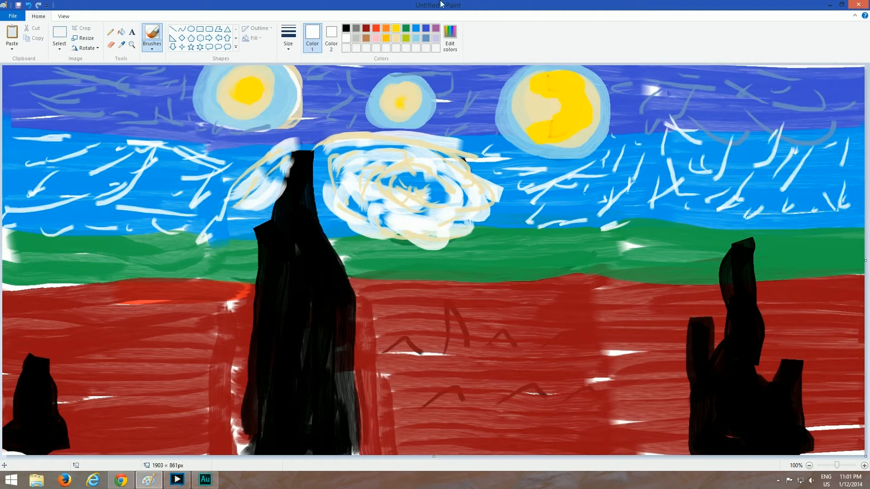
Paint indigo strokes along the upper part of the bright blue band across the canvas to blend it with the indigo sky
{"action": "left_click", "coordinate": [429, 38]}
{"action": "left_click", "coordinate": [425, 30]}
{"action": "left_click_drag", "start_coordinate": [33, 149], "coordinate": [102, 146]}
{"action": "mouse_move", "coordinate": [26, 138]}
{"action": "left_mouse_down"}
{"action": "mouse_move", "coordinate": [68, 144]}
{"action": "mouse_move", "coordinate": [145, 135]}
{"action": "left_mouse_up"}
{"action": "left_click_drag", "start_coordinate": [47, 153], "coordinate": [7, 150]}
{"action": "left_click_drag", "start_coordinate": [85, 151], "coordinate": [111, 155]}
{"action": "mouse_move", "coordinate": [122, 157]}
{"action": "left_mouse_down"}
{"action": "mouse_move", "coordinate": [156, 159]}
{"action": "mouse_move", "coordinate": [143, 163]}
{"action": "left_mouse_up"}
{"action": "left_click_drag", "start_coordinate": [211, 149], "coordinate": [124, 151]}
{"action": "left_click_drag", "start_coordinate": [182, 149], "coordinate": [171, 152]}
{"action": "left_click_drag", "start_coordinate": [211, 151], "coordinate": [179, 164]}
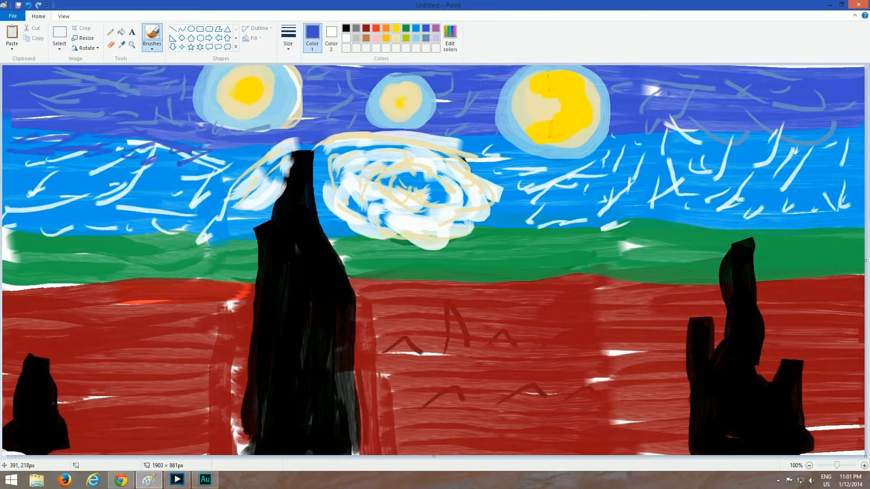
{"action": "left_click_drag", "start_coordinate": [277, 152], "coordinate": [287, 147]}
{"action": "left_click_drag", "start_coordinate": [492, 138], "coordinate": [516, 146]}
{"action": "left_click_drag", "start_coordinate": [473, 159], "coordinate": [527, 162]}
{"action": "mouse_move", "coordinate": [499, 156]}
{"action": "left_mouse_down"}
{"action": "mouse_move", "coordinate": [482, 142]}
{"action": "mouse_move", "coordinate": [488, 143]}
{"action": "left_mouse_up"}
{"action": "left_click_drag", "start_coordinate": [509, 133], "coordinate": [543, 145]}
{"action": "left_click_drag", "start_coordinate": [608, 155], "coordinate": [664, 154]}
{"action": "left_click_drag", "start_coordinate": [648, 131], "coordinate": [726, 144]}
{"action": "left_click_drag", "start_coordinate": [691, 154], "coordinate": [821, 142]}
{"action": "left_click_drag", "start_coordinate": [801, 133], "coordinate": [714, 135]}
{"action": "mouse_move", "coordinate": [814, 148]}
{"action": "left_mouse_down"}
{"action": "mouse_move", "coordinate": [849, 144]}
{"action": "mouse_move", "coordinate": [744, 126]}
{"action": "left_mouse_up"}
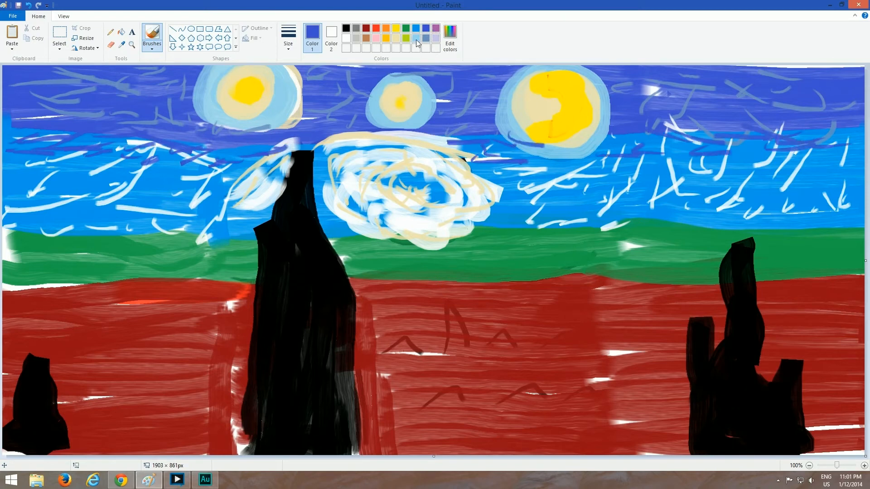
Try light blue along the indigo band's lower-left edge, replace it with bright blue strokes, and continue the blending below the small star
{"action": "left_click", "coordinate": [416, 40]}
{"action": "mouse_move", "coordinate": [26, 124]}
{"action": "left_mouse_down"}
{"action": "mouse_move", "coordinate": [6, 129]}
{"action": "mouse_move", "coordinate": [102, 130]}
{"action": "left_mouse_up"}
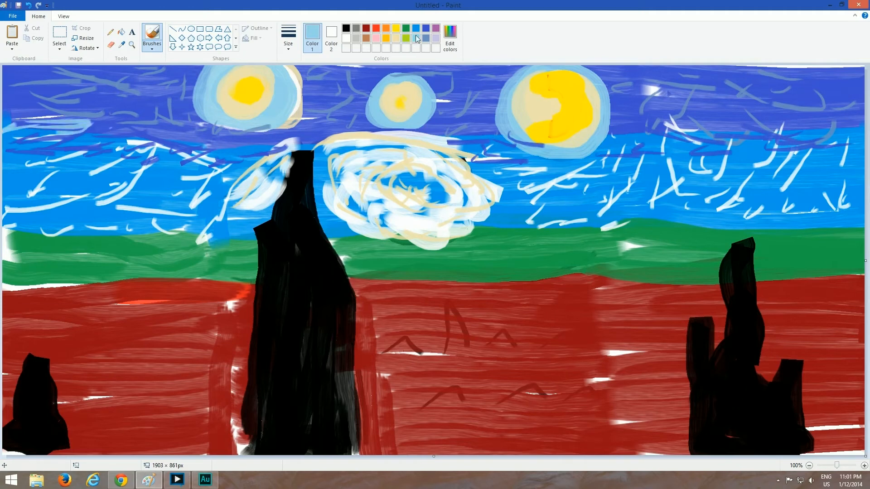
{"action": "left_click", "coordinate": [418, 29]}
{"action": "left_click_drag", "start_coordinate": [27, 127], "coordinate": [130, 121]}
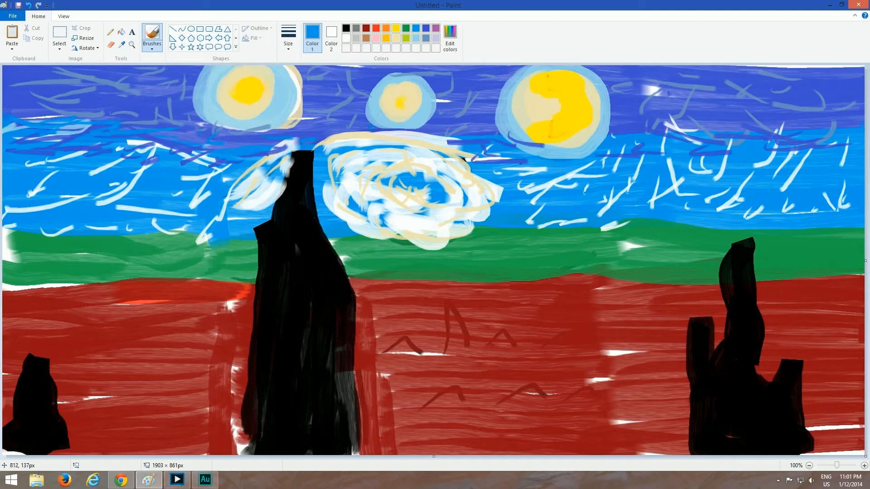
{"action": "left_click_drag", "start_coordinate": [370, 127], "coordinate": [396, 135]}
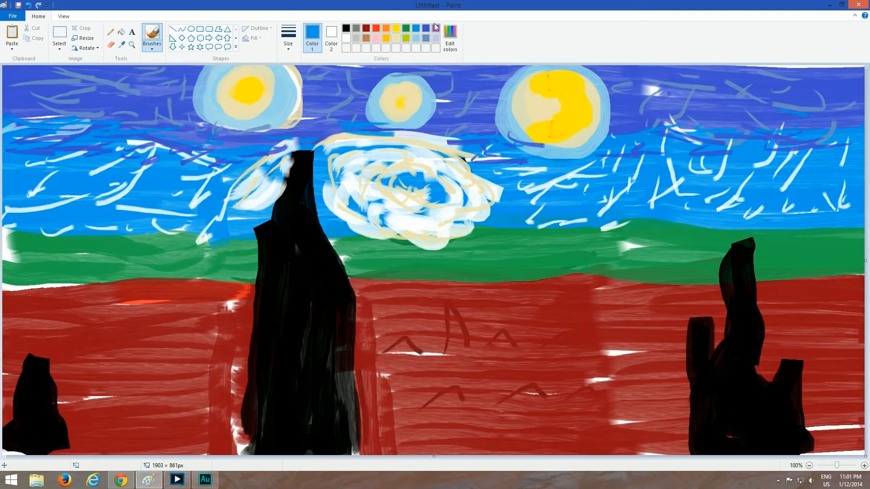
Paint a flat black oval in the indigo sky right of the moon
{"action": "left_click", "coordinate": [347, 28]}
{"action": "mouse_move", "coordinate": [764, 113]}
{"action": "left_mouse_down"}
{"action": "mouse_move", "coordinate": [780, 120]}
{"action": "mouse_move", "coordinate": [724, 108]}
{"action": "mouse_move", "coordinate": [800, 113]}
{"action": "mouse_move", "coordinate": [732, 110]}
{"action": "left_mouse_up"}
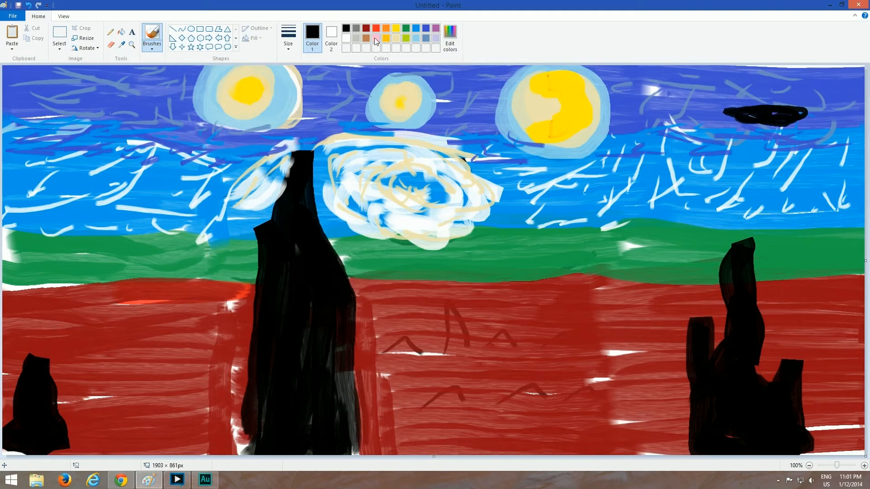
Scribble brown strokes with raised peaks along the whole green band to form rough hills
{"action": "left_click", "coordinate": [366, 38]}
{"action": "mouse_move", "coordinate": [30, 236]}
{"action": "left_mouse_down"}
{"action": "mouse_move", "coordinate": [5, 234]}
{"action": "mouse_move", "coordinate": [113, 240]}
{"action": "left_mouse_up"}
{"action": "mouse_move", "coordinate": [17, 232]}
{"action": "left_mouse_down"}
{"action": "mouse_move", "coordinate": [43, 260]}
{"action": "mouse_move", "coordinate": [127, 265]}
{"action": "mouse_move", "coordinate": [123, 245]}
{"action": "mouse_move", "coordinate": [202, 187]}
{"action": "mouse_move", "coordinate": [235, 245]}
{"action": "mouse_move", "coordinate": [199, 201]}
{"action": "mouse_move", "coordinate": [68, 230]}
{"action": "left_mouse_up"}
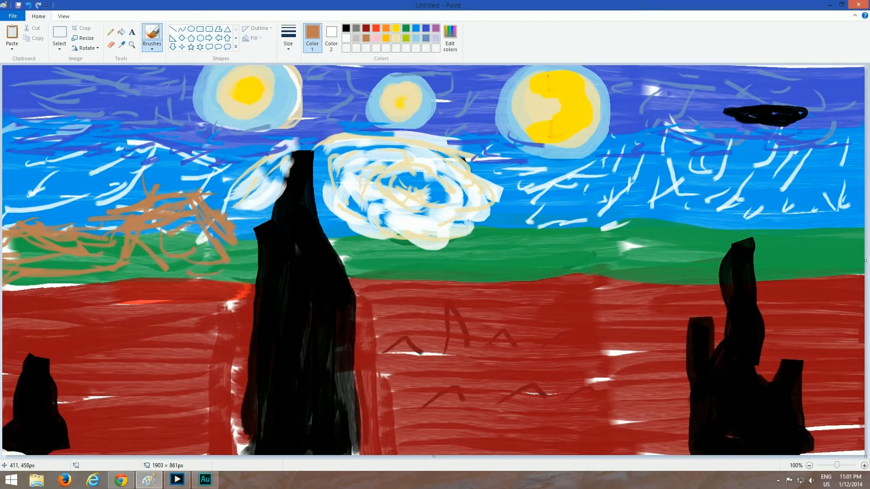
{"action": "mouse_move", "coordinate": [189, 272]}
{"action": "left_mouse_down"}
{"action": "mouse_move", "coordinate": [199, 259]}
{"action": "mouse_move", "coordinate": [414, 224]}
{"action": "mouse_move", "coordinate": [361, 236]}
{"action": "mouse_move", "coordinate": [448, 276]}
{"action": "mouse_move", "coordinate": [517, 263]}
{"action": "left_mouse_up"}
{"action": "mouse_move", "coordinate": [448, 229]}
{"action": "left_mouse_down"}
{"action": "mouse_move", "coordinate": [521, 253]}
{"action": "mouse_move", "coordinate": [439, 225]}
{"action": "mouse_move", "coordinate": [358, 254]}
{"action": "mouse_move", "coordinate": [531, 274]}
{"action": "mouse_move", "coordinate": [493, 226]}
{"action": "mouse_move", "coordinate": [605, 223]}
{"action": "mouse_move", "coordinate": [655, 233]}
{"action": "mouse_move", "coordinate": [549, 220]}
{"action": "mouse_move", "coordinate": [603, 209]}
{"action": "mouse_move", "coordinate": [530, 240]}
{"action": "mouse_move", "coordinate": [691, 255]}
{"action": "mouse_move", "coordinate": [662, 272]}
{"action": "mouse_move", "coordinate": [589, 192]}
{"action": "mouse_move", "coordinate": [570, 252]}
{"action": "mouse_move", "coordinate": [614, 273]}
{"action": "left_mouse_up"}
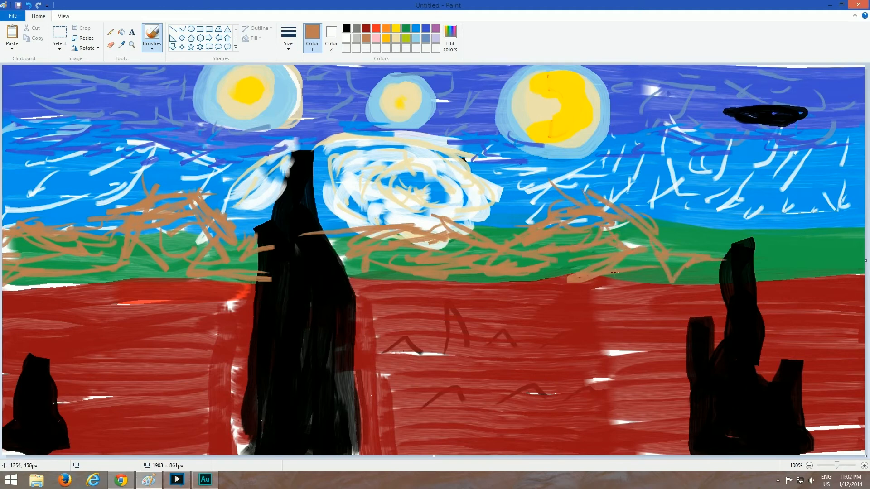
{"action": "mouse_move", "coordinate": [753, 221]}
{"action": "left_mouse_down"}
{"action": "mouse_move", "coordinate": [718, 278]}
{"action": "mouse_move", "coordinate": [748, 235]}
{"action": "mouse_move", "coordinate": [838, 256]}
{"action": "mouse_move", "coordinate": [786, 244]}
{"action": "mouse_move", "coordinate": [768, 271]}
{"action": "left_mouse_up"}
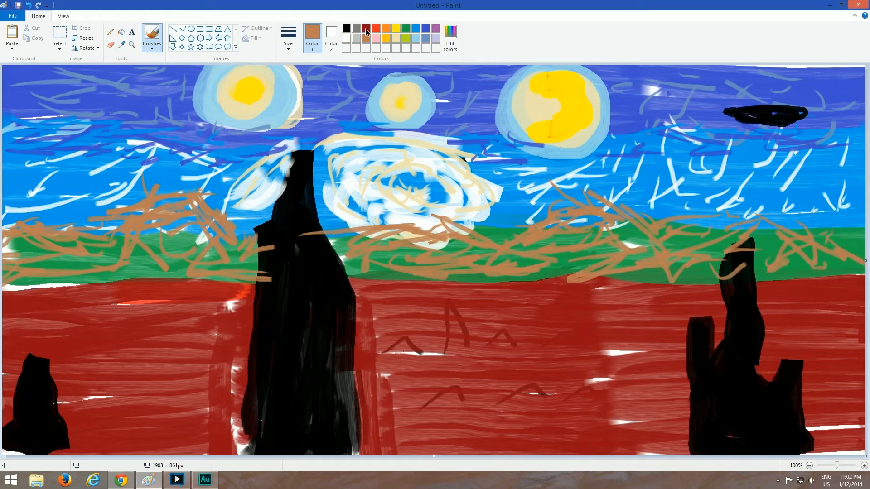
Add curved dark red strokes over the brown hills across the green band
{"action": "left_click", "coordinate": [367, 29]}
{"action": "mouse_move", "coordinate": [51, 245]}
{"action": "left_mouse_down"}
{"action": "mouse_move", "coordinate": [108, 260]}
{"action": "mouse_move", "coordinate": [4, 208]}
{"action": "mouse_move", "coordinate": [114, 239]}
{"action": "mouse_move", "coordinate": [172, 242]}
{"action": "mouse_move", "coordinate": [118, 248]}
{"action": "mouse_move", "coordinate": [259, 237]}
{"action": "left_mouse_up"}
{"action": "mouse_move", "coordinate": [360, 231]}
{"action": "left_mouse_down"}
{"action": "mouse_move", "coordinate": [360, 250]}
{"action": "mouse_move", "coordinate": [475, 256]}
{"action": "mouse_move", "coordinate": [349, 256]}
{"action": "mouse_move", "coordinate": [494, 261]}
{"action": "mouse_move", "coordinate": [534, 232]}
{"action": "mouse_move", "coordinate": [590, 220]}
{"action": "left_mouse_up"}
{"action": "mouse_move", "coordinate": [567, 250]}
{"action": "left_mouse_down"}
{"action": "mouse_move", "coordinate": [660, 258]}
{"action": "mouse_move", "coordinate": [615, 224]}
{"action": "mouse_move", "coordinate": [671, 235]}
{"action": "mouse_move", "coordinate": [766, 213]}
{"action": "left_mouse_up"}
{"action": "mouse_move", "coordinate": [685, 271]}
{"action": "left_mouse_down"}
{"action": "mouse_move", "coordinate": [715, 223]}
{"action": "mouse_move", "coordinate": [680, 248]}
{"action": "left_mouse_up"}
{"action": "left_click_drag", "start_coordinate": [783, 218], "coordinate": [827, 243]}
{"action": "left_click_drag", "start_coordinate": [755, 248], "coordinate": [785, 270]}
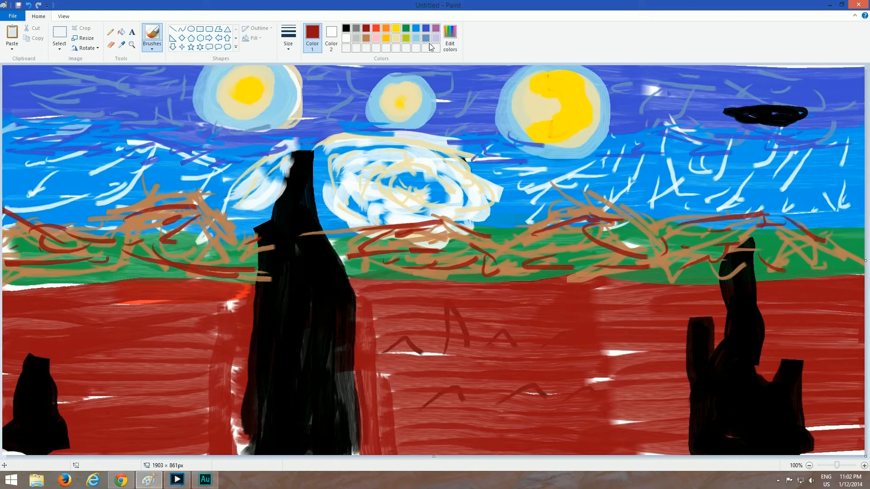
Outline the hill crests with black strokes on both sides of the cypress
{"action": "left_click", "coordinate": [366, 39]}
{"action": "left_click_drag", "start_coordinate": [23, 227], "coordinate": [136, 259]}
{"action": "left_click_drag", "start_coordinate": [94, 212], "coordinate": [206, 207]}
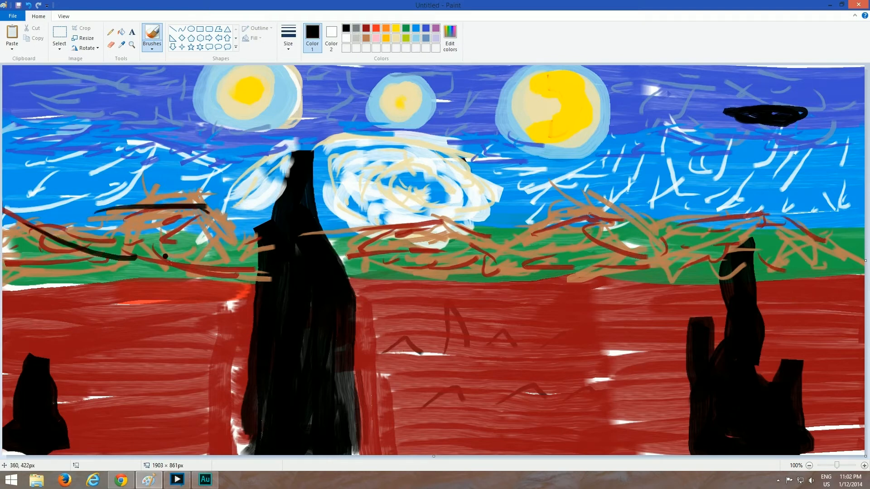
{"action": "mouse_move", "coordinate": [363, 239]}
{"action": "left_mouse_down"}
{"action": "mouse_move", "coordinate": [452, 218]}
{"action": "mouse_move", "coordinate": [521, 246]}
{"action": "left_mouse_up"}
{"action": "mouse_move", "coordinate": [563, 220]}
{"action": "left_mouse_down"}
{"action": "mouse_move", "coordinate": [639, 207]}
{"action": "mouse_move", "coordinate": [702, 232]}
{"action": "mouse_move", "coordinate": [795, 208]}
{"action": "left_mouse_up"}
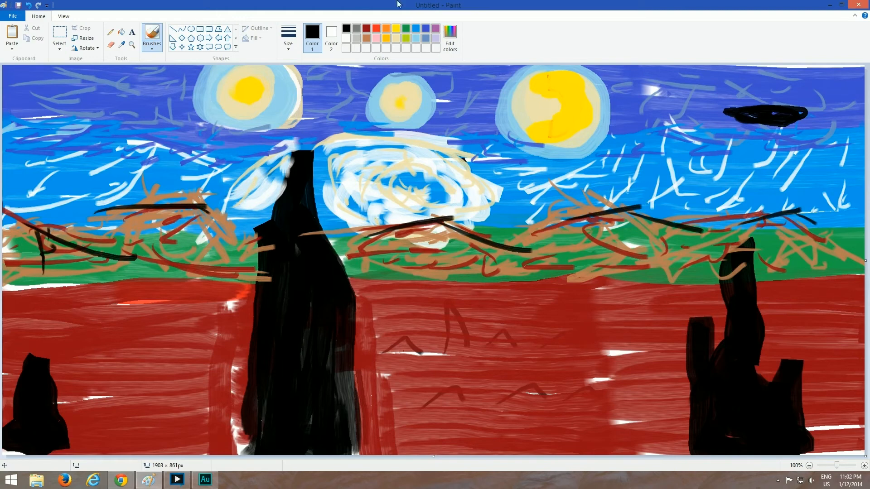
Add small trees along the hills with short black trunks and lime green foliage dabs
{"action": "left_click", "coordinate": [406, 38]}
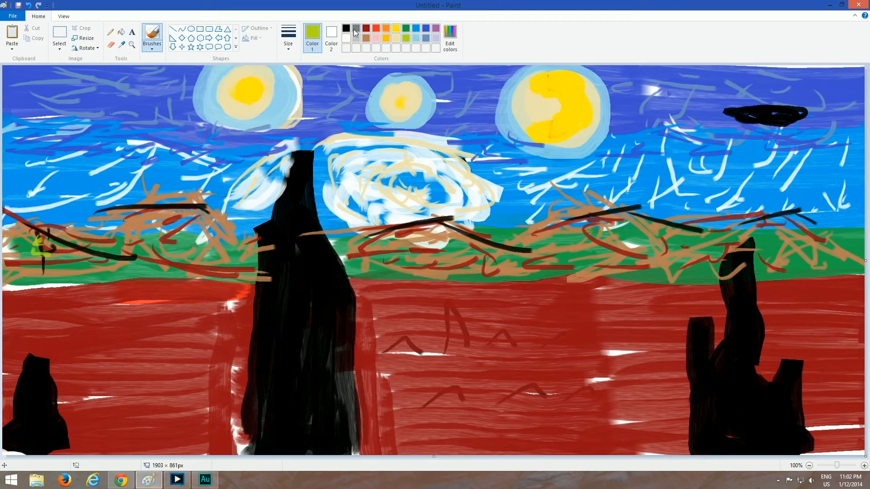
{"action": "left_click", "coordinate": [355, 29]}
{"action": "left_click", "coordinate": [346, 29]}
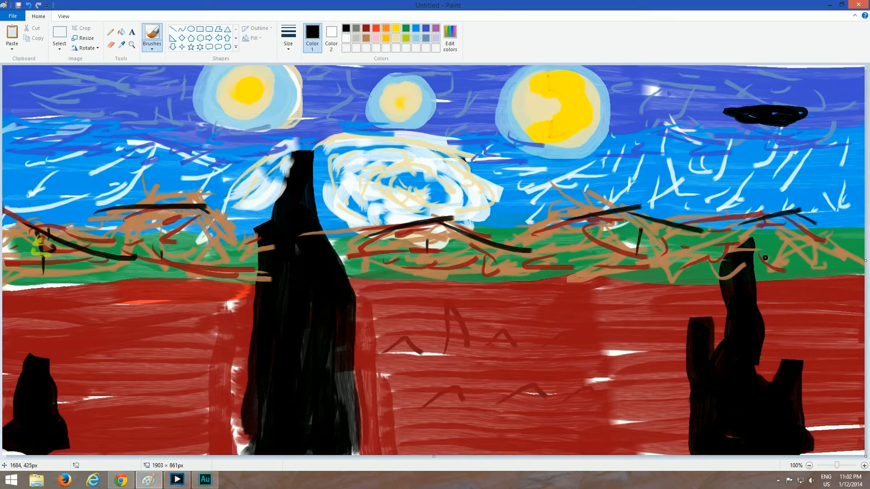
{"action": "left_click", "coordinate": [405, 39]}
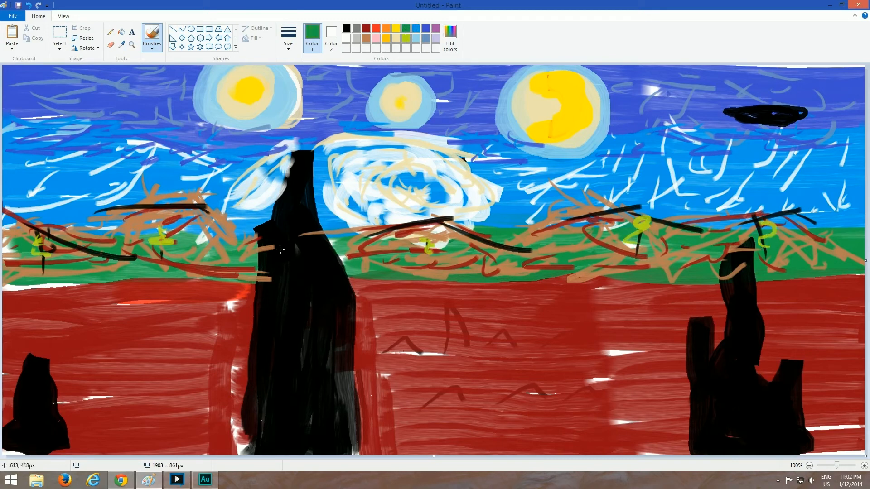
Streak the large black cypress with thin vertical green strokes from its tip to its base
{"action": "mouse_move", "coordinate": [259, 258]}
{"action": "left_mouse_down"}
{"action": "mouse_move", "coordinate": [238, 358]}
{"action": "mouse_move", "coordinate": [272, 398]}
{"action": "mouse_move", "coordinate": [259, 435]}
{"action": "mouse_move", "coordinate": [241, 226]}
{"action": "mouse_move", "coordinate": [259, 234]}
{"action": "left_mouse_up"}
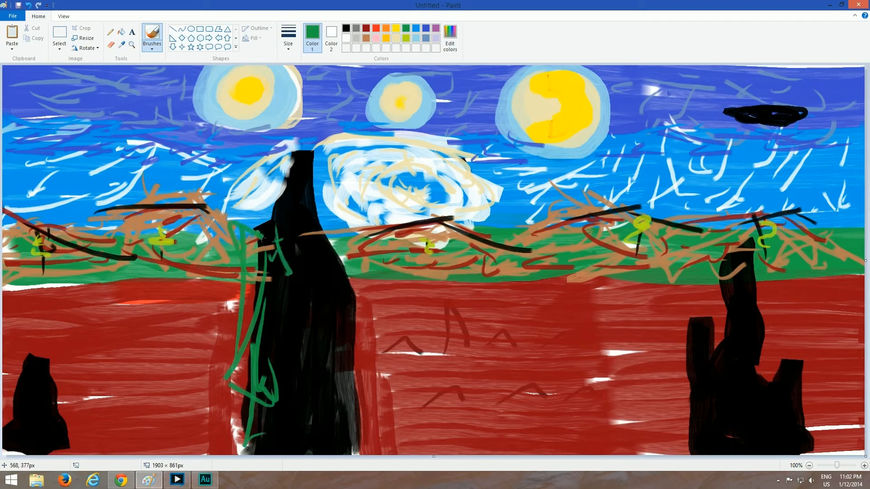
{"action": "mouse_move", "coordinate": [283, 263]}
{"action": "left_mouse_down"}
{"action": "mouse_move", "coordinate": [299, 213]}
{"action": "mouse_move", "coordinate": [313, 204]}
{"action": "mouse_move", "coordinate": [324, 329]}
{"action": "mouse_move", "coordinate": [351, 342]}
{"action": "mouse_move", "coordinate": [290, 295]}
{"action": "mouse_move", "coordinate": [320, 439]}
{"action": "left_mouse_up"}
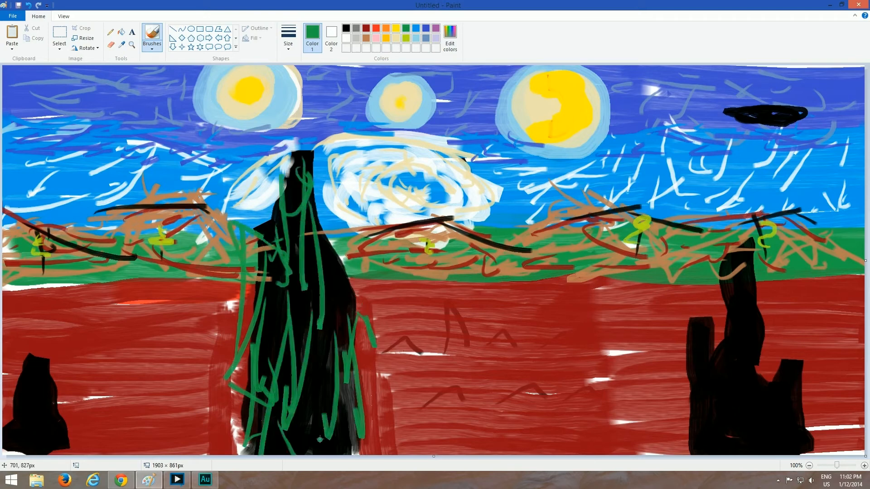
{"action": "mouse_move", "coordinate": [329, 401]}
{"action": "left_mouse_down"}
{"action": "mouse_move", "coordinate": [333, 330]}
{"action": "mouse_move", "coordinate": [345, 306]}
{"action": "mouse_move", "coordinate": [289, 298]}
{"action": "mouse_move", "coordinate": [281, 387]}
{"action": "mouse_move", "coordinate": [289, 306]}
{"action": "mouse_move", "coordinate": [321, 400]}
{"action": "left_mouse_up"}
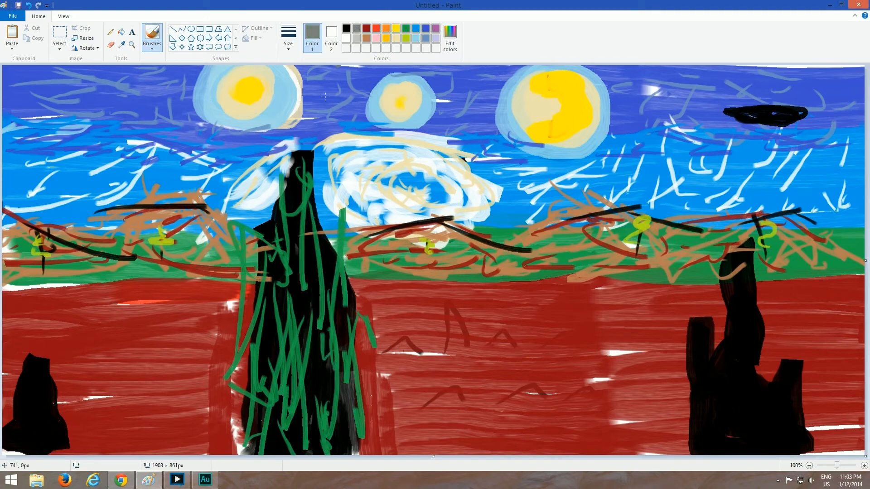
Add gray streaks over the large cypress and the small black tree left of it
{"action": "mouse_move", "coordinate": [256, 331]}
{"action": "left_mouse_down"}
{"action": "mouse_move", "coordinate": [244, 416]}
{"action": "mouse_move", "coordinate": [260, 453]}
{"action": "mouse_move", "coordinate": [264, 317]}
{"action": "mouse_move", "coordinate": [273, 304]}
{"action": "mouse_move", "coordinate": [294, 335]}
{"action": "mouse_move", "coordinate": [292, 127]}
{"action": "mouse_move", "coordinate": [301, 226]}
{"action": "mouse_move", "coordinate": [321, 239]}
{"action": "left_mouse_up"}
{"action": "mouse_move", "coordinate": [279, 189]}
{"action": "left_mouse_down"}
{"action": "mouse_move", "coordinate": [308, 184]}
{"action": "mouse_move", "coordinate": [333, 299]}
{"action": "mouse_move", "coordinate": [338, 431]}
{"action": "mouse_move", "coordinate": [318, 327]}
{"action": "left_mouse_up"}
{"action": "mouse_move", "coordinate": [21, 421]}
{"action": "left_mouse_down"}
{"action": "mouse_move", "coordinate": [21, 368]}
{"action": "mouse_move", "coordinate": [39, 383]}
{"action": "mouse_move", "coordinate": [42, 357]}
{"action": "mouse_move", "coordinate": [20, 421]}
{"action": "mouse_move", "coordinate": [57, 435]}
{"action": "mouse_move", "coordinate": [12, 442]}
{"action": "left_mouse_up"}
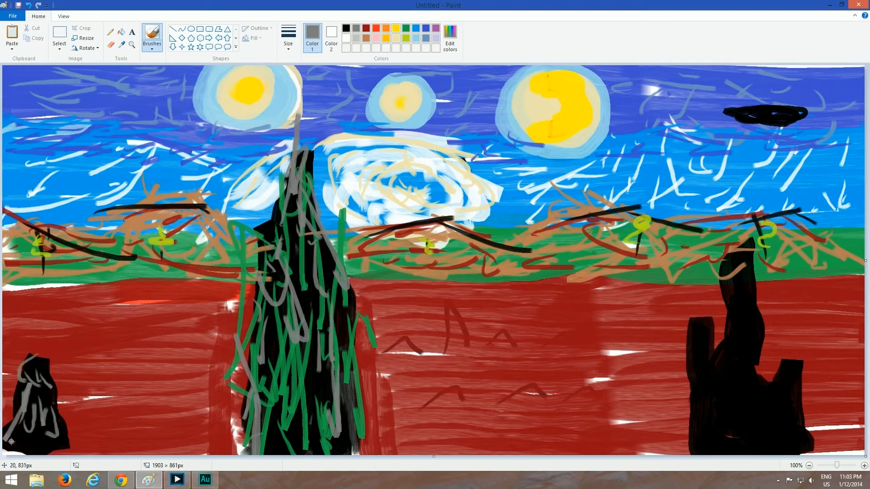
Texture the black tree on the canvas's right side with gray streaks and green strokes
{"action": "mouse_move", "coordinate": [693, 325]}
{"action": "left_mouse_down"}
{"action": "mouse_move", "coordinate": [704, 356]}
{"action": "mouse_move", "coordinate": [697, 418]}
{"action": "mouse_move", "coordinate": [723, 403]}
{"action": "mouse_move", "coordinate": [753, 408]}
{"action": "left_mouse_up"}
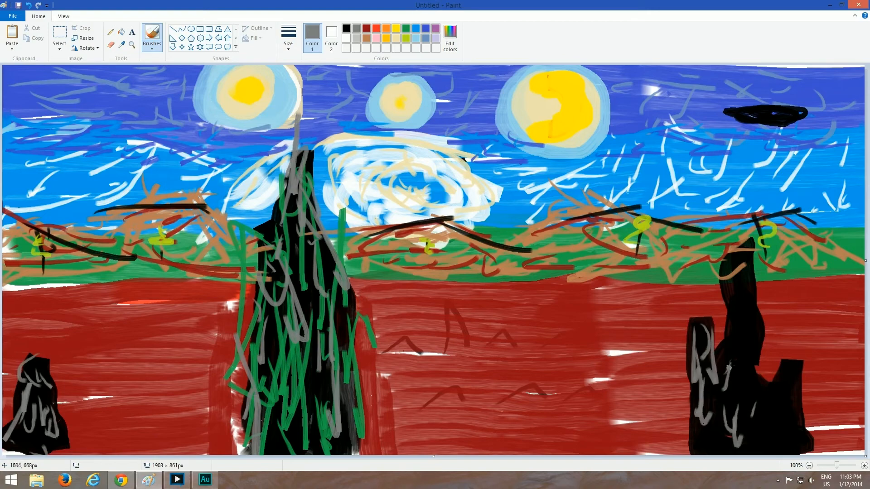
{"action": "left_click_drag", "start_coordinate": [730, 365], "coordinate": [741, 306]}
{"action": "mouse_move", "coordinate": [748, 276]}
{"action": "left_mouse_down"}
{"action": "mouse_move", "coordinate": [753, 407]}
{"action": "mouse_move", "coordinate": [798, 390]}
{"action": "mouse_move", "coordinate": [766, 435]}
{"action": "mouse_move", "coordinate": [719, 447]}
{"action": "mouse_move", "coordinate": [725, 362]}
{"action": "mouse_move", "coordinate": [788, 453]}
{"action": "left_mouse_up"}
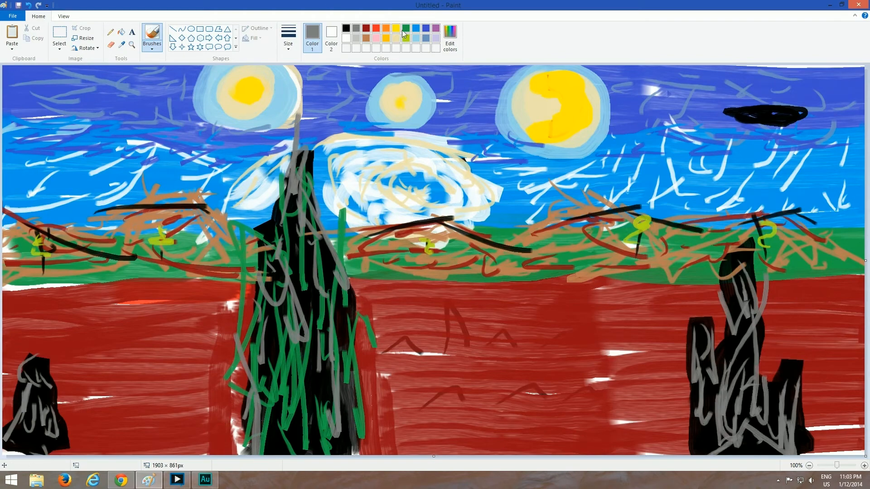
{"action": "mouse_move", "coordinate": [717, 318]}
{"action": "left_mouse_down"}
{"action": "mouse_move", "coordinate": [706, 406]}
{"action": "mouse_move", "coordinate": [715, 418]}
{"action": "mouse_move", "coordinate": [739, 400]}
{"action": "left_mouse_up"}
{"action": "mouse_move", "coordinate": [733, 289]}
{"action": "left_mouse_down"}
{"action": "mouse_move", "coordinate": [749, 296]}
{"action": "mouse_move", "coordinate": [756, 284]}
{"action": "mouse_move", "coordinate": [743, 374]}
{"action": "mouse_move", "coordinate": [784, 400]}
{"action": "mouse_move", "coordinate": [806, 453]}
{"action": "left_mouse_up"}
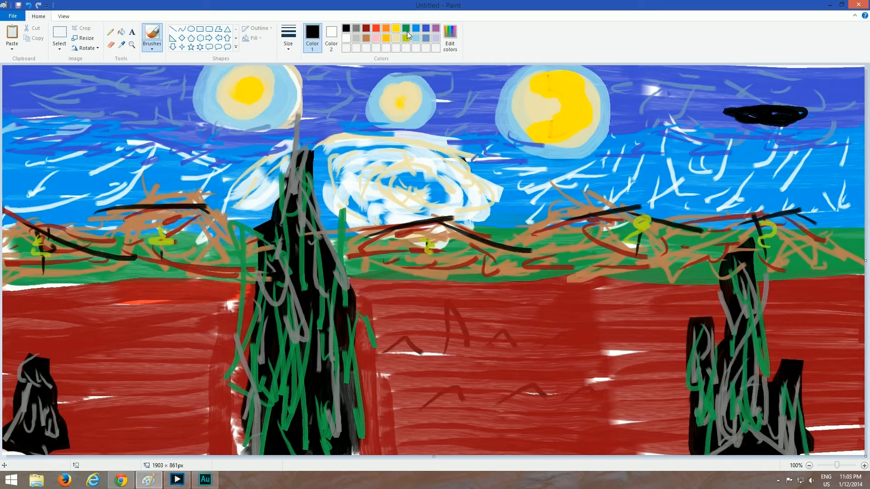
Paint broad brown house shapes in rows on the red ground left of the cypress
{"action": "left_click", "coordinate": [407, 30]}
{"action": "left_click", "coordinate": [366, 39]}
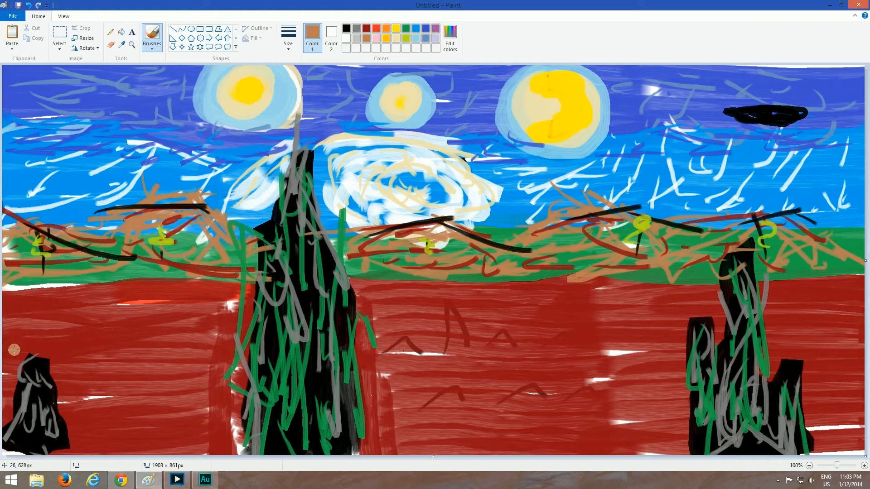
{"action": "mouse_move", "coordinate": [12, 350]}
{"action": "left_mouse_down"}
{"action": "mouse_move", "coordinate": [43, 330]}
{"action": "mouse_move", "coordinate": [54, 338]}
{"action": "mouse_move", "coordinate": [17, 345]}
{"action": "mouse_move", "coordinate": [39, 340]}
{"action": "mouse_move", "coordinate": [24, 336]}
{"action": "mouse_move", "coordinate": [26, 327]}
{"action": "mouse_move", "coordinate": [14, 340]}
{"action": "mouse_move", "coordinate": [48, 338]}
{"action": "mouse_move", "coordinate": [65, 323]}
{"action": "mouse_move", "coordinate": [112, 324]}
{"action": "mouse_move", "coordinate": [73, 340]}
{"action": "mouse_move", "coordinate": [115, 328]}
{"action": "mouse_move", "coordinate": [83, 343]}
{"action": "mouse_move", "coordinate": [134, 348]}
{"action": "mouse_move", "coordinate": [196, 329]}
{"action": "mouse_move", "coordinate": [194, 346]}
{"action": "mouse_move", "coordinate": [230, 352]}
{"action": "left_mouse_up"}
{"action": "mouse_move", "coordinate": [86, 387]}
{"action": "left_mouse_down"}
{"action": "mouse_move", "coordinate": [105, 360]}
{"action": "mouse_move", "coordinate": [120, 374]}
{"action": "mouse_move", "coordinate": [86, 384]}
{"action": "left_mouse_up"}
{"action": "mouse_move", "coordinate": [151, 389]}
{"action": "left_mouse_down"}
{"action": "mouse_move", "coordinate": [183, 364]}
{"action": "mouse_move", "coordinate": [183, 390]}
{"action": "left_mouse_up"}
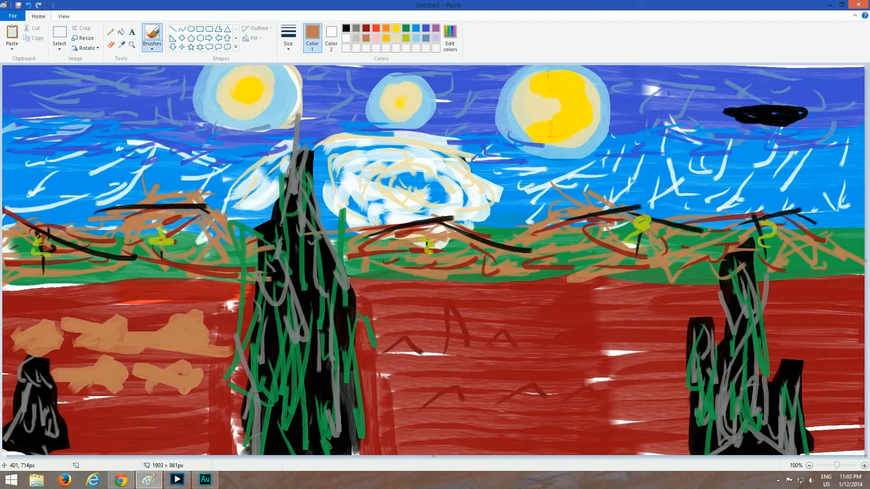
{"action": "mouse_move", "coordinate": [92, 421]}
{"action": "left_mouse_down"}
{"action": "mouse_move", "coordinate": [115, 398]}
{"action": "mouse_move", "coordinate": [91, 403]}
{"action": "mouse_move", "coordinate": [189, 385]}
{"action": "mouse_move", "coordinate": [144, 400]}
{"action": "mouse_move", "coordinate": [159, 452]}
{"action": "mouse_move", "coordinate": [148, 446]}
{"action": "mouse_move", "coordinate": [194, 443]}
{"action": "left_mouse_up"}
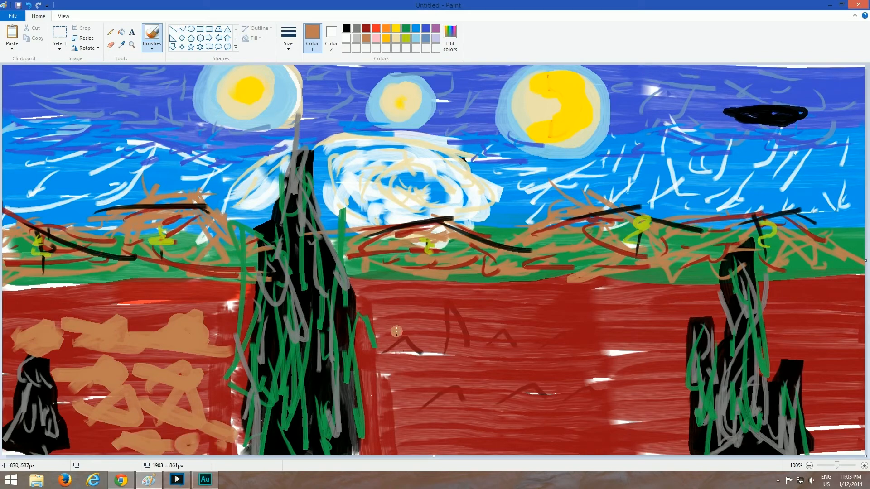
Paint three rows of broad brown house shapes on the red ground just right of the cypress
{"action": "mouse_move", "coordinate": [397, 332]}
{"action": "left_mouse_down"}
{"action": "mouse_move", "coordinate": [374, 319]}
{"action": "mouse_move", "coordinate": [421, 344]}
{"action": "mouse_move", "coordinate": [469, 335]}
{"action": "mouse_move", "coordinate": [548, 348]}
{"action": "mouse_move", "coordinate": [582, 335]}
{"action": "mouse_move", "coordinate": [607, 351]}
{"action": "left_mouse_up"}
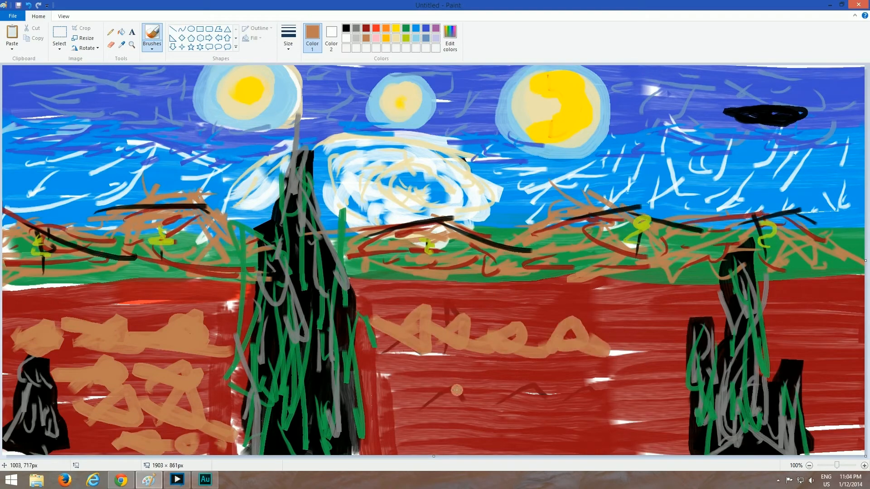
{"action": "mouse_move", "coordinate": [457, 390]}
{"action": "left_mouse_down"}
{"action": "mouse_move", "coordinate": [435, 376]}
{"action": "mouse_move", "coordinate": [482, 406]}
{"action": "mouse_move", "coordinate": [532, 385]}
{"action": "mouse_move", "coordinate": [598, 408]}
{"action": "mouse_move", "coordinate": [632, 401]}
{"action": "left_mouse_up"}
{"action": "mouse_move", "coordinate": [473, 430]}
{"action": "left_mouse_down"}
{"action": "mouse_move", "coordinate": [448, 449]}
{"action": "mouse_move", "coordinate": [516, 451]}
{"action": "mouse_move", "coordinate": [506, 440]}
{"action": "left_mouse_up"}
{"action": "left_click_drag", "start_coordinate": [575, 436], "coordinate": [629, 424]}
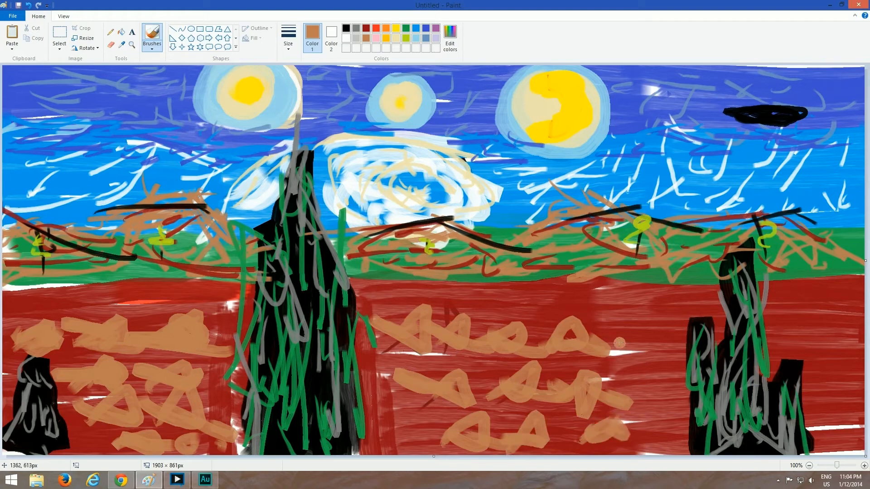
Add brown house shapes on the red ground on both sides of the right-hand black tree
{"action": "left_click_drag", "start_coordinate": [639, 333], "coordinate": [687, 340]}
{"action": "mouse_move", "coordinate": [655, 381]}
{"action": "left_mouse_down"}
{"action": "mouse_move", "coordinate": [654, 399]}
{"action": "mouse_move", "coordinate": [680, 406]}
{"action": "left_mouse_up"}
{"action": "mouse_move", "coordinate": [661, 428]}
{"action": "left_mouse_down"}
{"action": "mouse_move", "coordinate": [689, 448]}
{"action": "mouse_move", "coordinate": [686, 425]}
{"action": "left_mouse_up"}
{"action": "mouse_move", "coordinate": [783, 324]}
{"action": "left_mouse_down"}
{"action": "mouse_move", "coordinate": [861, 295]}
{"action": "mouse_move", "coordinate": [866, 321]}
{"action": "left_mouse_up"}
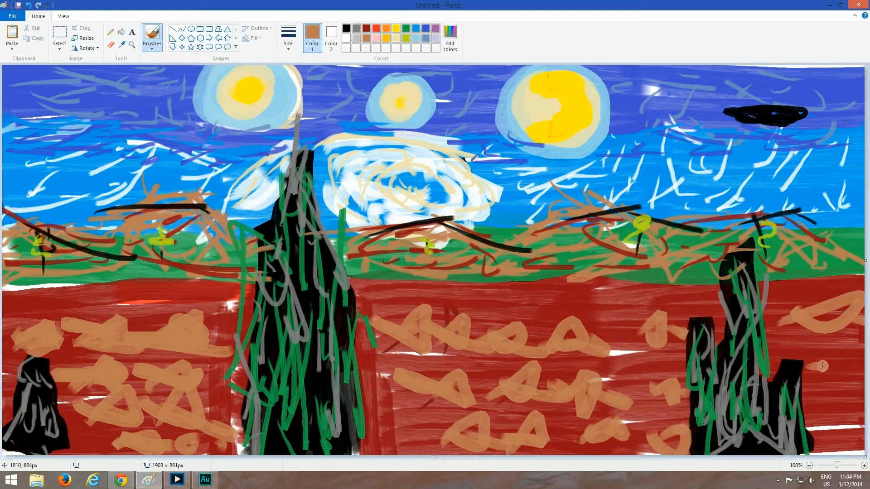
{"action": "mouse_move", "coordinate": [823, 366]}
{"action": "left_mouse_down"}
{"action": "mouse_move", "coordinate": [841, 388]}
{"action": "mouse_move", "coordinate": [860, 382]}
{"action": "left_mouse_up"}
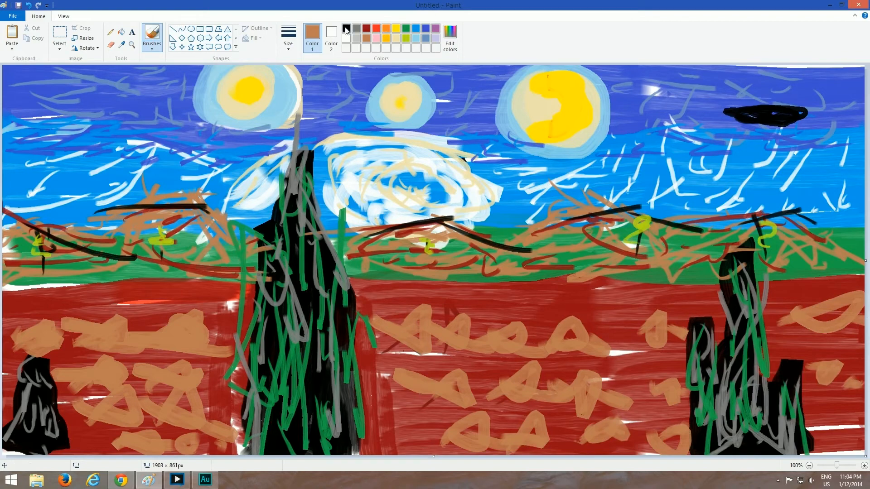
Paint a light gray band along the border between the green hills and the red ground
{"action": "left_click", "coordinate": [346, 29]}
{"action": "left_click", "coordinate": [356, 38]}
{"action": "mouse_move", "coordinate": [14, 289]}
{"action": "left_mouse_down"}
{"action": "mouse_move", "coordinate": [57, 284]}
{"action": "mouse_move", "coordinate": [11, 297]}
{"action": "mouse_move", "coordinate": [137, 307]}
{"action": "mouse_move", "coordinate": [56, 301]}
{"action": "mouse_move", "coordinate": [136, 283]}
{"action": "mouse_move", "coordinate": [111, 290]}
{"action": "mouse_move", "coordinate": [223, 293]}
{"action": "mouse_move", "coordinate": [143, 285]}
{"action": "mouse_move", "coordinate": [182, 293]}
{"action": "mouse_move", "coordinate": [166, 317]}
{"action": "mouse_move", "coordinate": [303, 298]}
{"action": "left_mouse_up"}
{"action": "mouse_move", "coordinate": [370, 280]}
{"action": "left_mouse_down"}
{"action": "mouse_move", "coordinate": [455, 292]}
{"action": "mouse_move", "coordinate": [375, 298]}
{"action": "mouse_move", "coordinate": [582, 280]}
{"action": "mouse_move", "coordinate": [560, 281]}
{"action": "mouse_move", "coordinate": [647, 310]}
{"action": "mouse_move", "coordinate": [622, 284]}
{"action": "mouse_move", "coordinate": [670, 295]}
{"action": "mouse_move", "coordinate": [545, 297]}
{"action": "mouse_move", "coordinate": [671, 300]}
{"action": "mouse_move", "coordinate": [728, 284]}
{"action": "mouse_move", "coordinate": [863, 279]}
{"action": "mouse_move", "coordinate": [735, 290]}
{"action": "mouse_move", "coordinate": [806, 271]}
{"action": "left_mouse_up"}
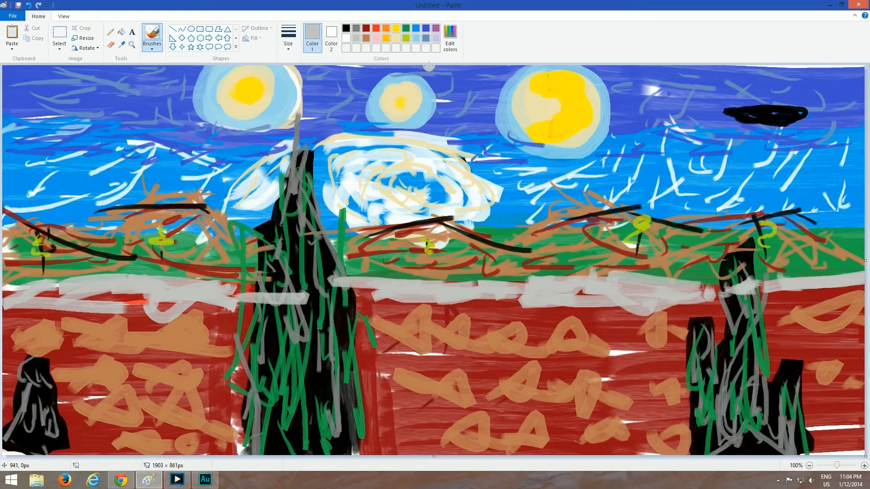
Sweep broad light blue strokes over the hills along the green band on both sides of the cypress
{"action": "mouse_move", "coordinate": [369, 265]}
{"action": "left_mouse_down"}
{"action": "mouse_move", "coordinate": [401, 272]}
{"action": "mouse_move", "coordinate": [358, 274]}
{"action": "mouse_move", "coordinate": [362, 249]}
{"action": "mouse_move", "coordinate": [472, 220]}
{"action": "mouse_move", "coordinate": [499, 272]}
{"action": "mouse_move", "coordinate": [469, 283]}
{"action": "mouse_move", "coordinate": [505, 242]}
{"action": "mouse_move", "coordinate": [526, 258]}
{"action": "mouse_move", "coordinate": [463, 261]}
{"action": "mouse_move", "coordinate": [546, 240]}
{"action": "mouse_move", "coordinate": [522, 240]}
{"action": "mouse_move", "coordinate": [605, 268]}
{"action": "mouse_move", "coordinate": [660, 237]}
{"action": "mouse_move", "coordinate": [713, 246]}
{"action": "mouse_move", "coordinate": [620, 237]}
{"action": "mouse_move", "coordinate": [725, 265]}
{"action": "mouse_move", "coordinate": [736, 243]}
{"action": "mouse_move", "coordinate": [809, 232]}
{"action": "mouse_move", "coordinate": [812, 251]}
{"action": "mouse_move", "coordinate": [841, 233]}
{"action": "left_mouse_up"}
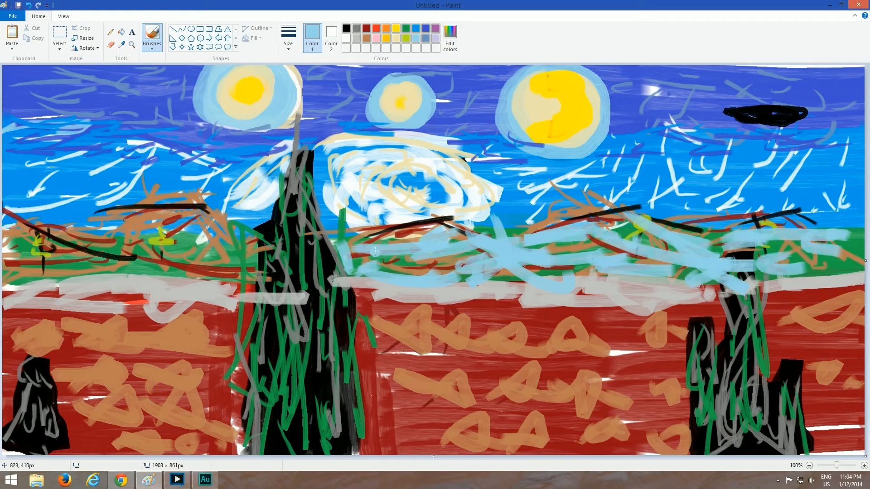
{"action": "mouse_move", "coordinate": [14, 226]}
{"action": "left_mouse_down"}
{"action": "mouse_move", "coordinate": [60, 227]}
{"action": "mouse_move", "coordinate": [18, 256]}
{"action": "mouse_move", "coordinate": [55, 272]}
{"action": "mouse_move", "coordinate": [129, 265]}
{"action": "mouse_move", "coordinate": [195, 203]}
{"action": "mouse_move", "coordinate": [245, 256]}
{"action": "mouse_move", "coordinate": [167, 263]}
{"action": "mouse_move", "coordinate": [445, 231]}
{"action": "left_mouse_up"}
{"action": "mouse_move", "coordinate": [236, 258]}
{"action": "left_mouse_down"}
{"action": "mouse_move", "coordinate": [270, 252]}
{"action": "mouse_move", "coordinate": [181, 245]}
{"action": "mouse_move", "coordinate": [112, 260]}
{"action": "left_mouse_up"}
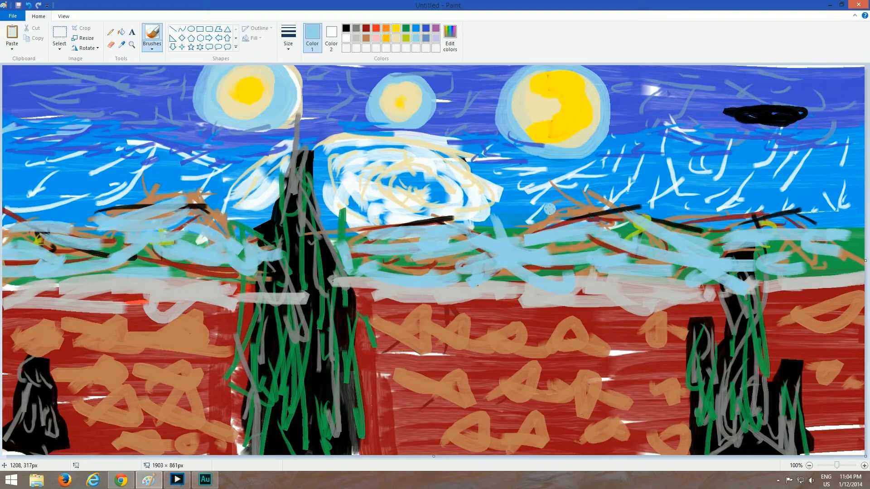
{"action": "mouse_move", "coordinate": [526, 224]}
{"action": "left_mouse_down"}
{"action": "mouse_move", "coordinate": [598, 214]}
{"action": "mouse_move", "coordinate": [469, 246]}
{"action": "mouse_move", "coordinate": [464, 227]}
{"action": "mouse_move", "coordinate": [412, 224]}
{"action": "mouse_move", "coordinate": [322, 268]}
{"action": "left_mouse_up"}
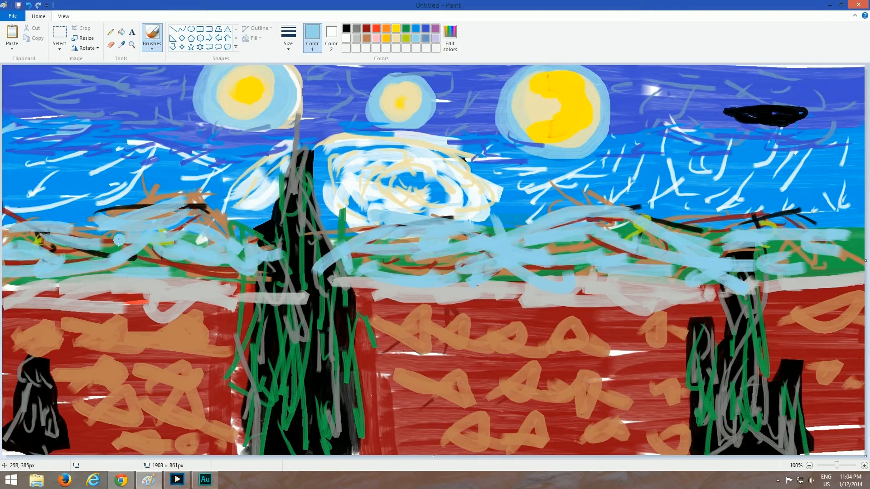
{"action": "mouse_move", "coordinate": [119, 240]}
{"action": "left_mouse_down"}
{"action": "mouse_move", "coordinate": [82, 233]}
{"action": "mouse_move", "coordinate": [168, 209]}
{"action": "mouse_move", "coordinate": [151, 212]}
{"action": "mouse_move", "coordinate": [234, 222]}
{"action": "mouse_move", "coordinate": [42, 232]}
{"action": "mouse_move", "coordinate": [9, 201]}
{"action": "mouse_move", "coordinate": [1, 232]}
{"action": "left_mouse_up"}
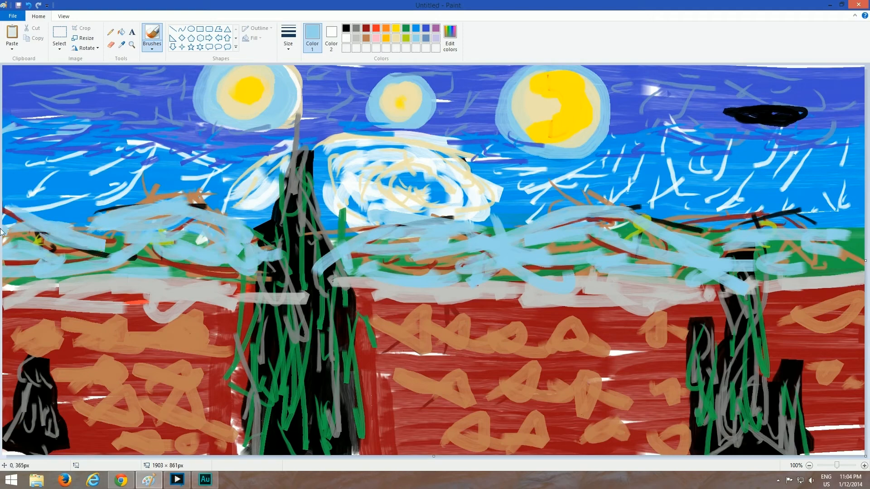
{"action": "mouse_move", "coordinate": [166, 198]}
{"action": "left_mouse_down"}
{"action": "mouse_move", "coordinate": [234, 213]}
{"action": "mouse_move", "coordinate": [227, 249]}
{"action": "left_mouse_up"}
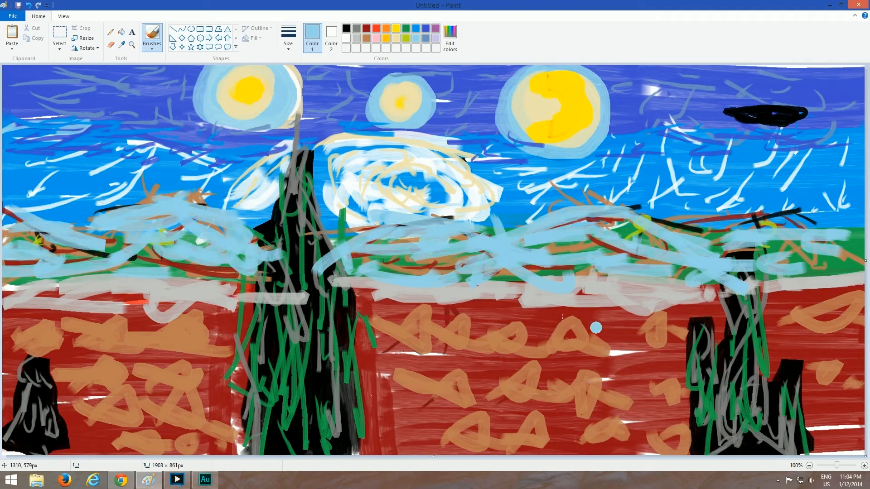
Paint white peaked roofs on the brown houses left of the cypress
{"action": "left_click", "coordinate": [347, 39]}
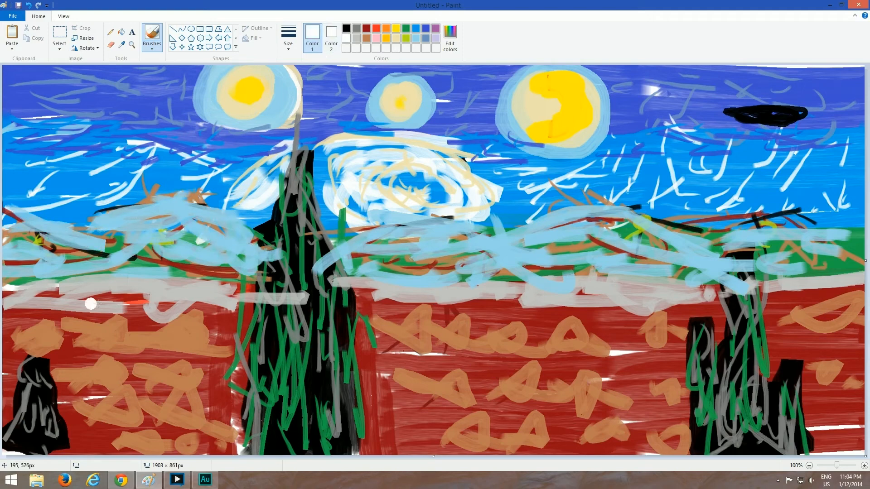
{"action": "mouse_move", "coordinate": [16, 329]}
{"action": "left_mouse_down"}
{"action": "mouse_move", "coordinate": [7, 339]}
{"action": "mouse_move", "coordinate": [199, 314]}
{"action": "mouse_move", "coordinate": [208, 333]}
{"action": "left_mouse_up"}
{"action": "mouse_move", "coordinate": [85, 380]}
{"action": "left_mouse_down"}
{"action": "mouse_move", "coordinate": [129, 363]}
{"action": "mouse_move", "coordinate": [135, 373]}
{"action": "left_mouse_up"}
{"action": "mouse_move", "coordinate": [105, 408]}
{"action": "left_mouse_down"}
{"action": "mouse_move", "coordinate": [138, 398]}
{"action": "mouse_move", "coordinate": [181, 362]}
{"action": "mouse_move", "coordinate": [189, 380]}
{"action": "left_mouse_up"}
{"action": "left_click_drag", "start_coordinate": [127, 433], "coordinate": [152, 433]}
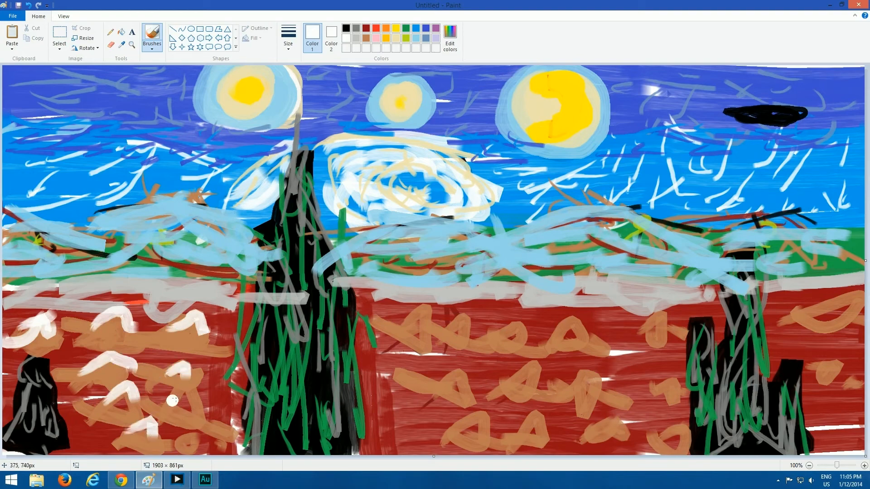
{"action": "left_click_drag", "start_coordinate": [174, 405], "coordinate": [199, 409]}
{"action": "left_click_drag", "start_coordinate": [182, 445], "coordinate": [204, 448]}
Paint two white roofs right of the cypress and a white church with a tall steeple beside them
{"action": "left_click_drag", "start_coordinate": [406, 330], "coordinate": [427, 319]}
{"action": "mouse_move", "coordinate": [436, 390]}
{"action": "left_mouse_down"}
{"action": "mouse_move", "coordinate": [471, 375]}
{"action": "mouse_move", "coordinate": [475, 383]}
{"action": "left_mouse_up"}
{"action": "mouse_move", "coordinate": [451, 324]}
{"action": "left_mouse_down"}
{"action": "mouse_move", "coordinate": [446, 277]}
{"action": "mouse_move", "coordinate": [449, 358]}
{"action": "mouse_move", "coordinate": [484, 341]}
{"action": "mouse_move", "coordinate": [457, 354]}
{"action": "mouse_move", "coordinate": [407, 313]}
{"action": "mouse_move", "coordinate": [428, 324]}
{"action": "left_mouse_up"}
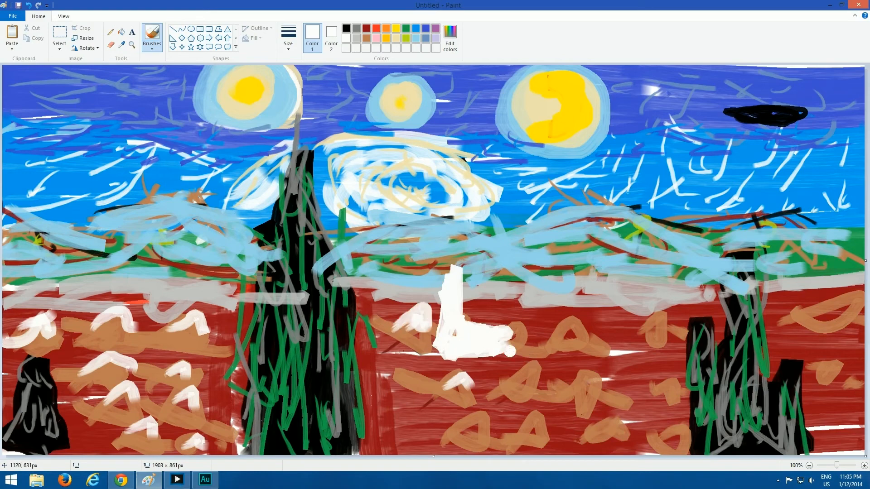
Paint white roofs on the remaining brown houses between the church and the right-hand black tree
{"action": "mouse_move", "coordinate": [510, 352]}
{"action": "left_mouse_down"}
{"action": "mouse_move", "coordinate": [528, 338]}
{"action": "mouse_move", "coordinate": [602, 337]}
{"action": "mouse_move", "coordinate": [666, 313]}
{"action": "mouse_move", "coordinate": [675, 322]}
{"action": "left_mouse_up"}
{"action": "mouse_move", "coordinate": [519, 385]}
{"action": "left_mouse_down"}
{"action": "mouse_move", "coordinate": [542, 368]}
{"action": "mouse_move", "coordinate": [551, 388]}
{"action": "mouse_move", "coordinate": [614, 387]}
{"action": "left_mouse_up"}
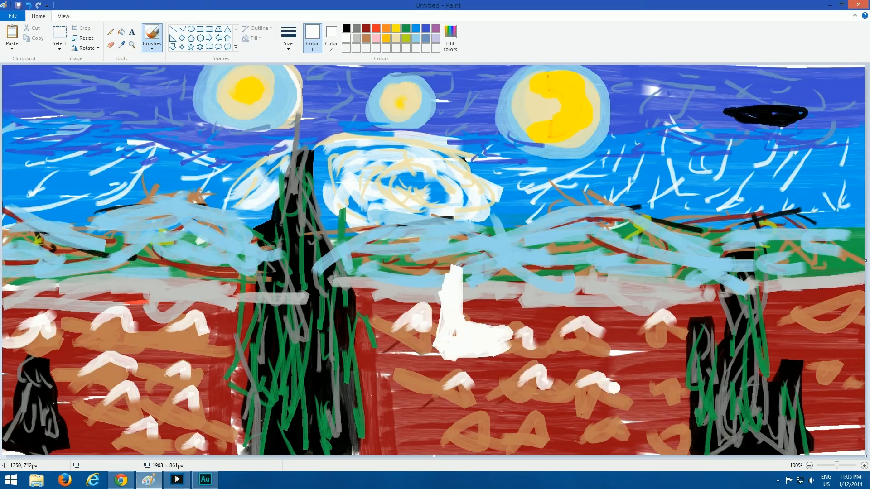
{"action": "left_click_drag", "start_coordinate": [668, 391], "coordinate": [649, 389]}
{"action": "mouse_move", "coordinate": [456, 428]}
{"action": "left_mouse_down"}
{"action": "mouse_move", "coordinate": [471, 415]}
{"action": "mouse_move", "coordinate": [495, 436]}
{"action": "mouse_move", "coordinate": [623, 420]}
{"action": "left_mouse_up"}
{"action": "left_click_drag", "start_coordinate": [670, 439], "coordinate": [700, 431]}
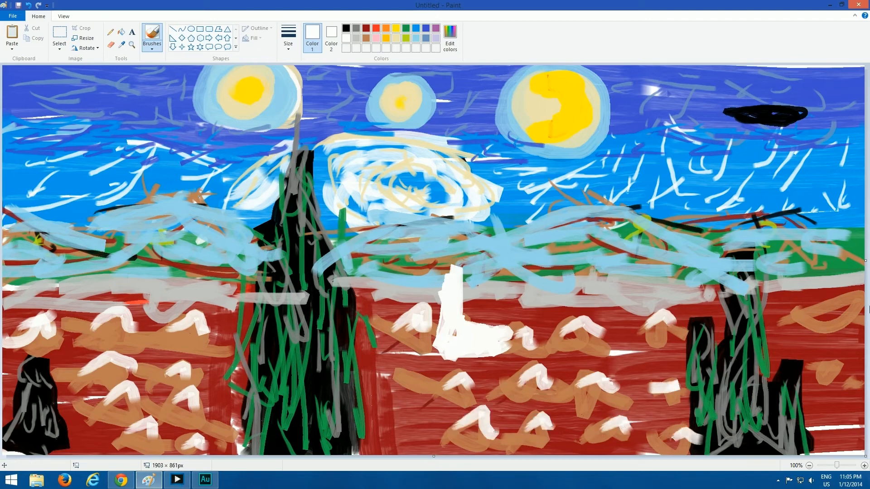
Paint white roofs on the two brown houses at the canvas's right edge, right of the black trees
{"action": "left_click_drag", "start_coordinate": [825, 312], "coordinate": [860, 298]}
{"action": "mouse_move", "coordinate": [837, 360]}
{"action": "left_mouse_down"}
{"action": "mouse_move", "coordinate": [838, 381]}
{"action": "mouse_move", "coordinate": [859, 368]}
{"action": "left_mouse_up"}
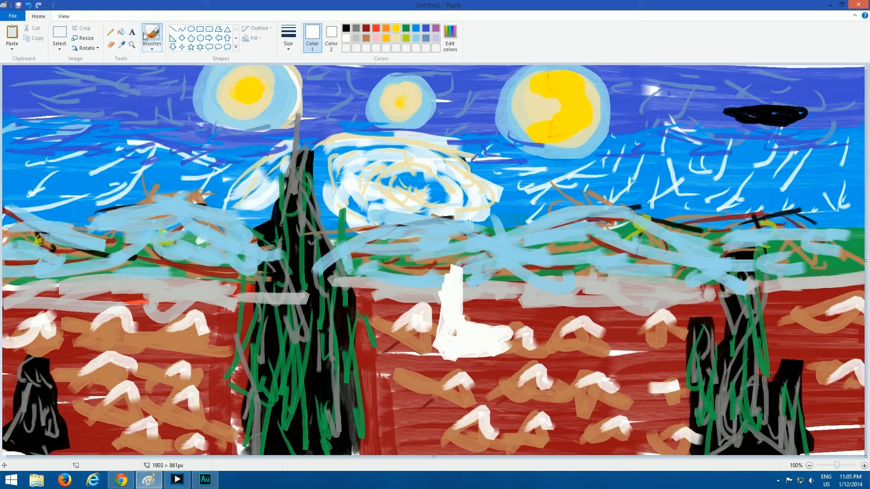
Draw black walls, a door and windows on the leftmost house above the small black tree, using a thinner brush
{"action": "left_click", "coordinate": [345, 29]}
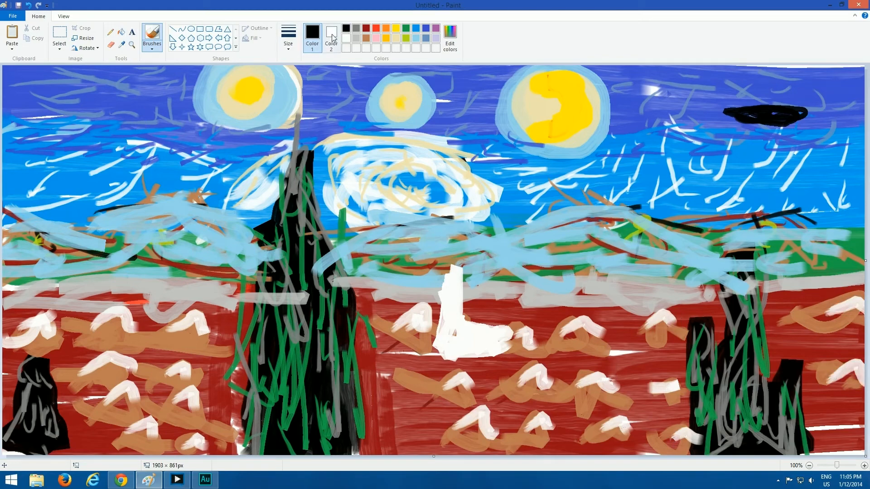
{"action": "left_click", "coordinate": [132, 45]}
{"action": "left_click", "coordinate": [215, 351]}
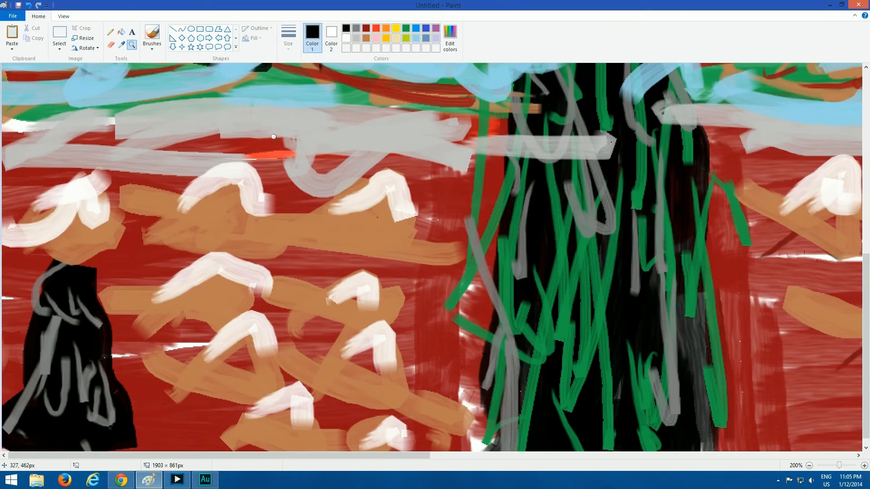
{"action": "left_click", "coordinate": [152, 35]}
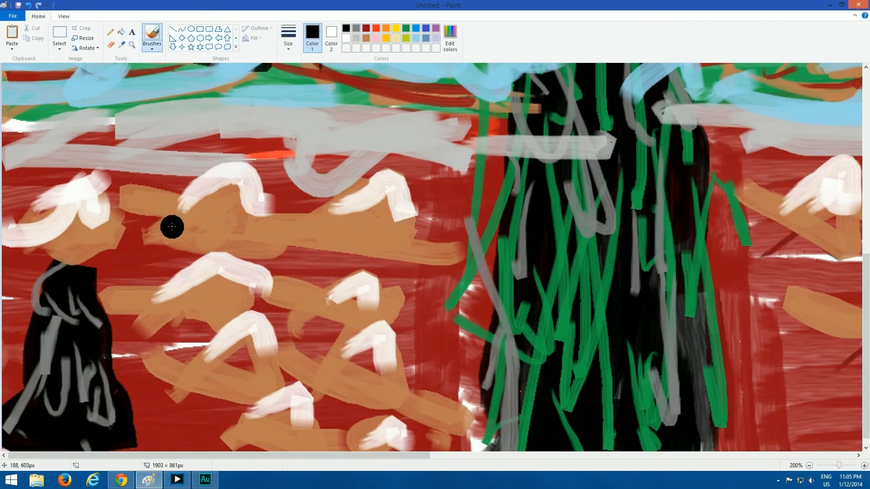
{"action": "key", "text": "ctrl+KP_Subtract"}
{"action": "key", "text": "ctrl+KP_Subtract"}
{"action": "key", "text": "ctrl+KP_Subtract"}
{"action": "key", "text": "ctrl+KP_Subtract"}
{"action": "key", "text": "ctrl+KP_Subtract"}
{"action": "key", "text": "ctrl+KP_Subtract"}
{"action": "key", "text": "ctrl+KP_Subtract"}
{"action": "key", "text": "ctrl+KP_Subtract"}
{"action": "key", "text": "ctrl+KP_Subtract"}
{"action": "key", "text": "ctrl+KP_Subtract"}
{"action": "key", "text": "ctrl+KP_Subtract"}
{"action": "left_click_drag", "start_coordinate": [36, 208], "coordinate": [37, 258]}
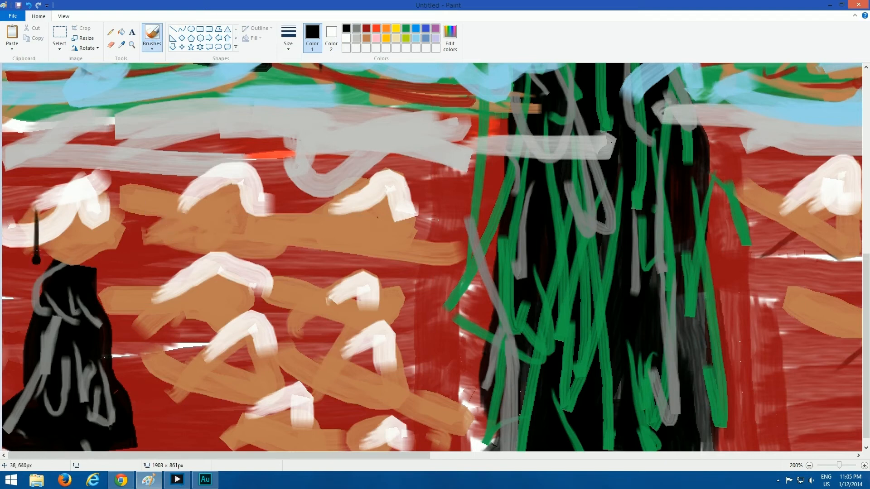
{"action": "left_click_drag", "start_coordinate": [104, 208], "coordinate": [117, 256]}
{"action": "left_click_drag", "start_coordinate": [68, 240], "coordinate": [71, 265]}
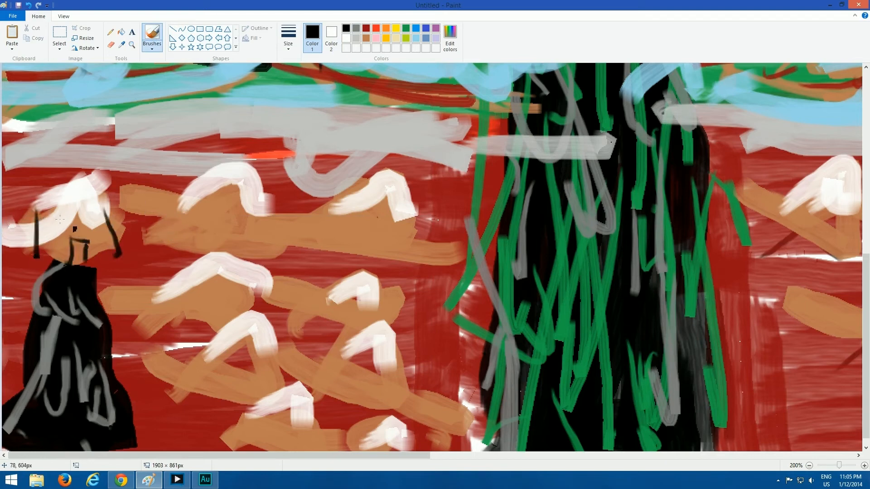
Draw black walls, doors and windows on the other two top-row houses left of the large cypress
{"action": "left_click_drag", "start_coordinate": [164, 201], "coordinate": [168, 252]}
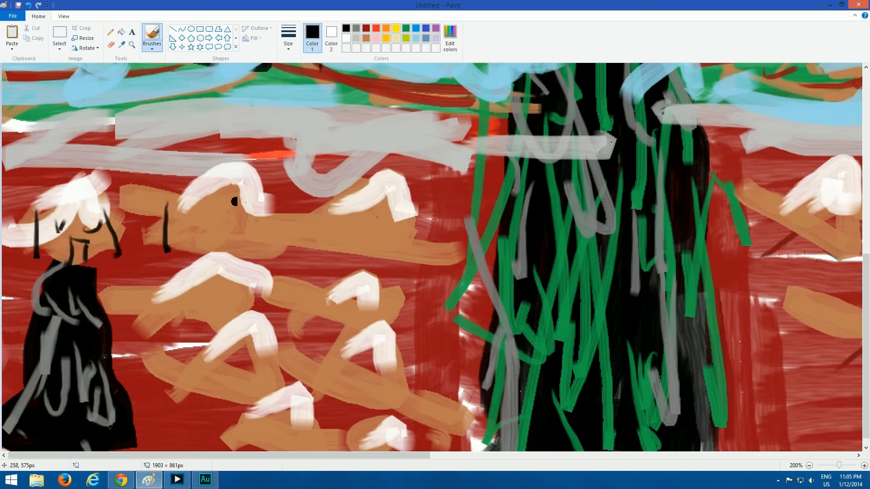
{"action": "left_click_drag", "start_coordinate": [250, 197], "coordinate": [239, 248]}
{"action": "mouse_move", "coordinate": [203, 221]}
{"action": "left_mouse_down"}
{"action": "mouse_move", "coordinate": [204, 253]}
{"action": "mouse_move", "coordinate": [221, 255]}
{"action": "mouse_move", "coordinate": [212, 212]}
{"action": "left_mouse_up"}
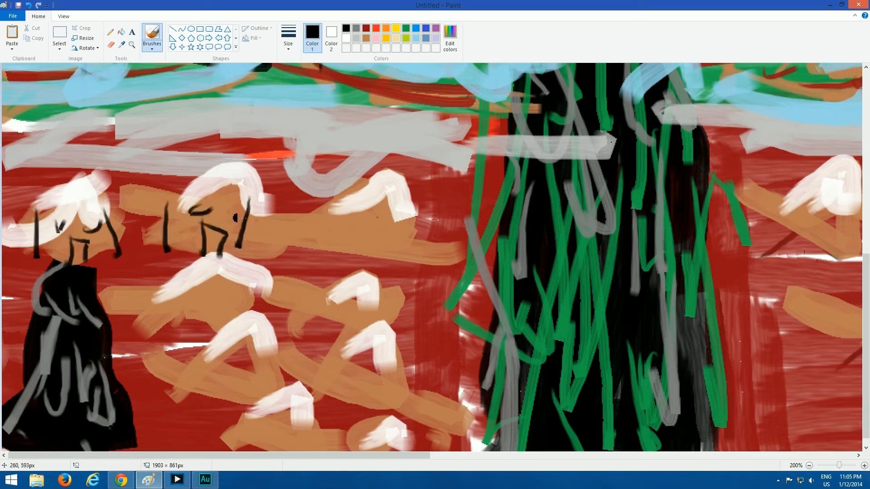
{"action": "left_click_drag", "start_coordinate": [316, 194], "coordinate": [322, 250]}
{"action": "left_click_drag", "start_coordinate": [399, 209], "coordinate": [400, 252]}
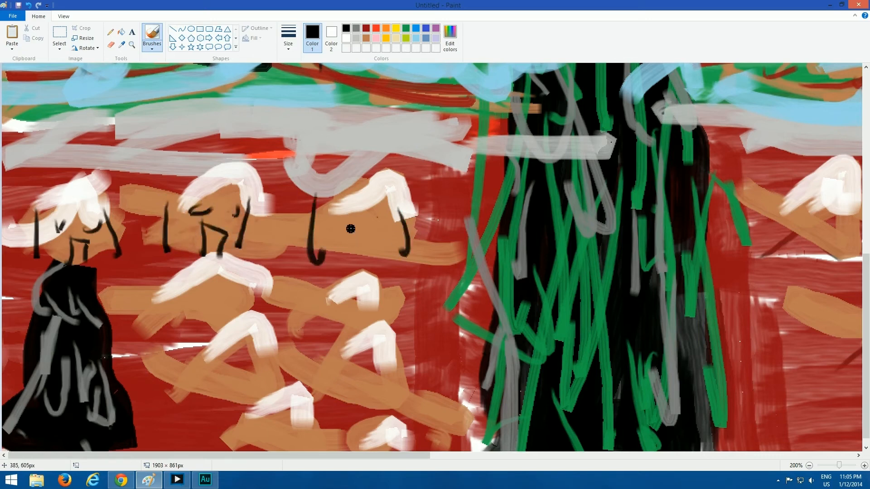
{"action": "left_click_drag", "start_coordinate": [356, 233], "coordinate": [354, 258]}
{"action": "mouse_move", "coordinate": [358, 234]}
{"action": "left_mouse_down"}
{"action": "mouse_move", "coordinate": [356, 255]}
{"action": "mouse_move", "coordinate": [384, 263]}
{"action": "left_mouse_up"}
{"action": "left_click_drag", "start_coordinate": [374, 219], "coordinate": [394, 226]}
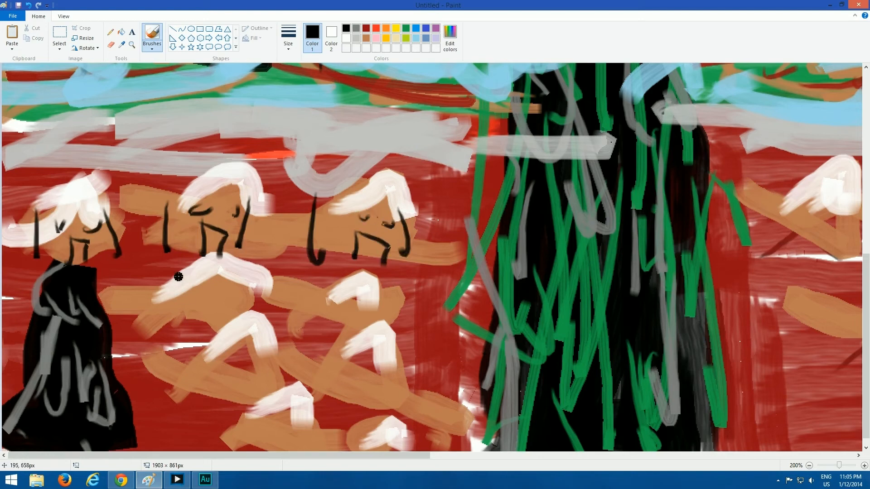
Add black walls, doors and windows to the two second-row houses left of the cypress
{"action": "left_click_drag", "start_coordinate": [179, 277], "coordinate": [177, 324]}
{"action": "mouse_move", "coordinate": [237, 281]}
{"action": "left_mouse_down"}
{"action": "mouse_move", "coordinate": [232, 325]}
{"action": "mouse_move", "coordinate": [205, 323]}
{"action": "mouse_move", "coordinate": [219, 318]}
{"action": "left_mouse_up"}
{"action": "left_click_drag", "start_coordinate": [201, 287], "coordinate": [242, 290]}
{"action": "left_click_drag", "start_coordinate": [312, 303], "coordinate": [306, 336]}
{"action": "left_click_drag", "start_coordinate": [373, 303], "coordinate": [370, 330]}
{"action": "left_click_drag", "start_coordinate": [328, 309], "coordinate": [339, 303]}
{"action": "left_click_drag", "start_coordinate": [359, 304], "coordinate": [337, 332]}
{"action": "mouse_move", "coordinate": [341, 320]}
{"action": "left_mouse_down"}
{"action": "mouse_move", "coordinate": [355, 324]}
{"action": "mouse_move", "coordinate": [350, 335]}
{"action": "left_mouse_up"}
Outline the left house of the third row in black, with walls, windows and a door
{"action": "left_click_drag", "start_coordinate": [198, 361], "coordinate": [196, 415]}
{"action": "left_click_drag", "start_coordinate": [261, 355], "coordinate": [254, 398]}
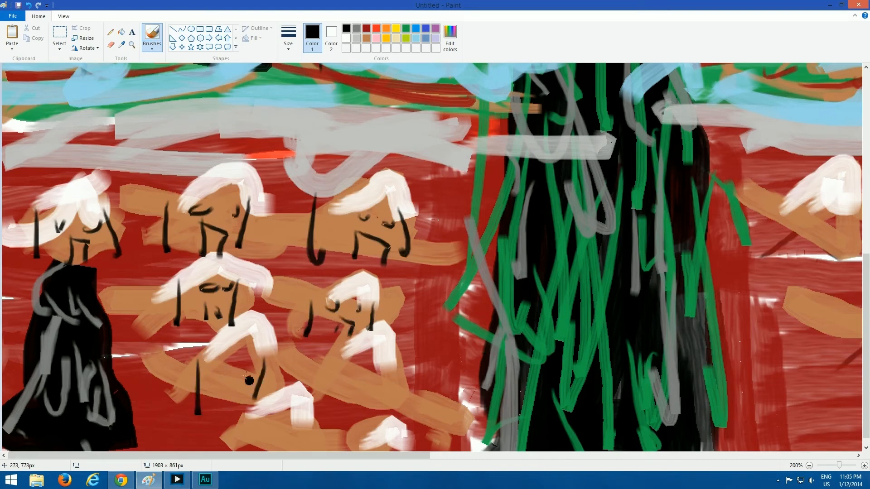
{"action": "mouse_move", "coordinate": [230, 367]}
{"action": "left_mouse_down"}
{"action": "mouse_move", "coordinate": [222, 370]}
{"action": "mouse_move", "coordinate": [242, 363]}
{"action": "mouse_move", "coordinate": [227, 418]}
{"action": "left_mouse_up"}
{"action": "left_click_drag", "start_coordinate": [222, 384], "coordinate": [251, 383]}
{"action": "left_click_drag", "start_coordinate": [251, 384], "coordinate": [242, 409]}
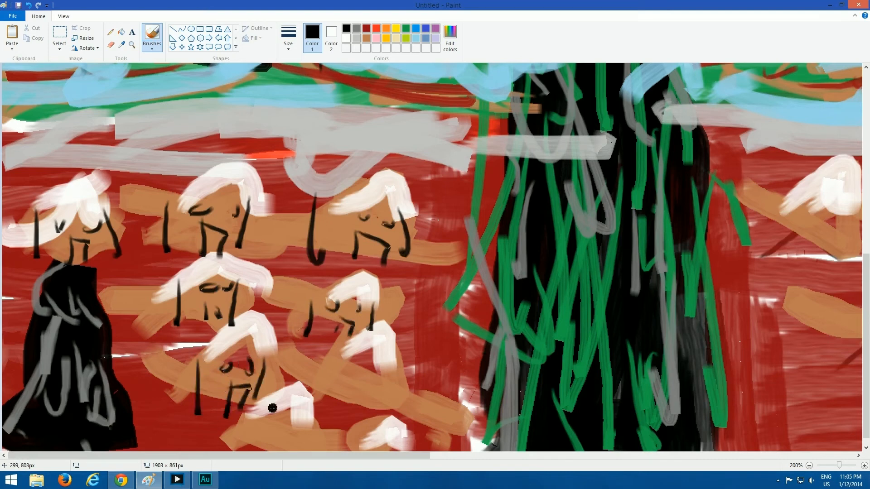
Draw black walls and details on the right third-row house and the house at the canvas bottom, left of the cypress
{"action": "left_click_drag", "start_coordinate": [326, 358], "coordinate": [328, 405]}
{"action": "left_click_drag", "start_coordinate": [381, 362], "coordinate": [382, 435]}
{"action": "left_click_drag", "start_coordinate": [327, 361], "coordinate": [436, 385]}
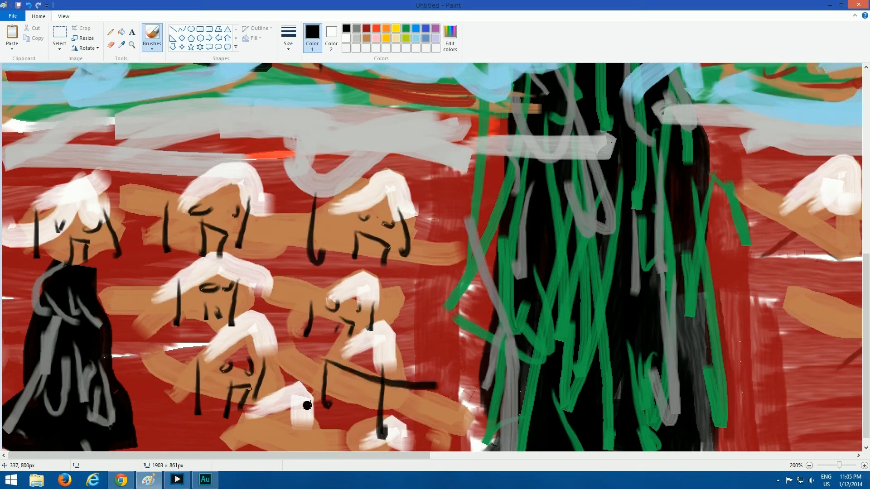
{"action": "left_click_drag", "start_coordinate": [253, 420], "coordinate": [240, 451]}
{"action": "mouse_move", "coordinate": [289, 425]}
{"action": "left_mouse_down"}
{"action": "mouse_move", "coordinate": [278, 446]}
{"action": "mouse_move", "coordinate": [273, 423]}
{"action": "left_mouse_up"}
{"action": "mouse_move", "coordinate": [280, 422]}
{"action": "left_mouse_down"}
{"action": "mouse_move", "coordinate": [314, 429]}
{"action": "mouse_move", "coordinate": [311, 446]}
{"action": "mouse_move", "coordinate": [292, 451]}
{"action": "left_mouse_up"}
{"action": "left_click_drag", "start_coordinate": [332, 386], "coordinate": [359, 380]}
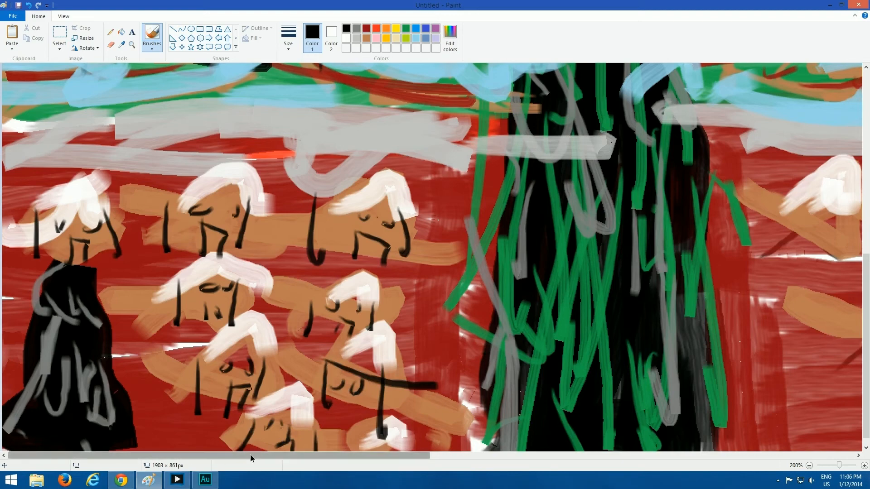
Draw black walls, windows and a door on the house between the cypress and the white church
{"action": "left_click_drag", "start_coordinate": [250, 455], "coordinate": [513, 434]}
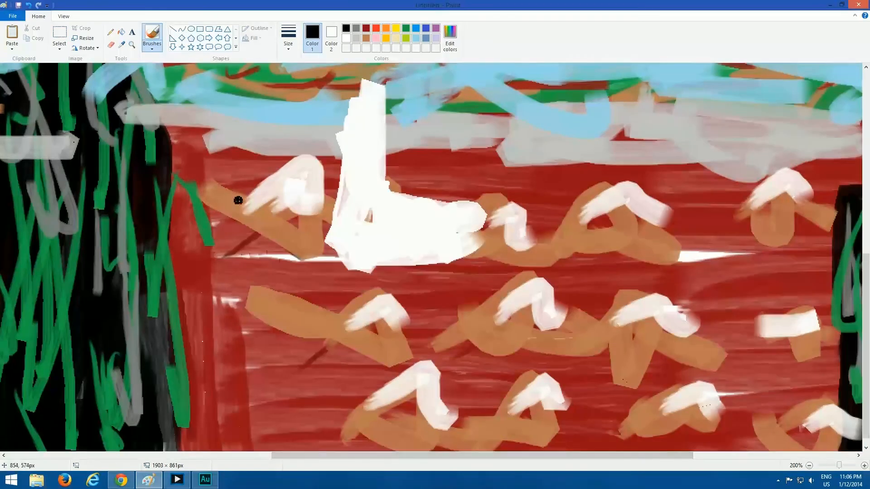
{"action": "left_click_drag", "start_coordinate": [243, 202], "coordinate": [252, 270]}
{"action": "left_click_drag", "start_coordinate": [305, 212], "coordinate": [307, 261]}
{"action": "left_click_drag", "start_coordinate": [260, 217], "coordinate": [280, 222]}
{"action": "mouse_move", "coordinate": [294, 217]}
{"action": "left_mouse_down"}
{"action": "mouse_move", "coordinate": [272, 246]}
{"action": "mouse_move", "coordinate": [303, 247]}
{"action": "left_mouse_up"}
Add a black door, steeple cross and windows to the white church, and outline the small house beside it
{"action": "mouse_move", "coordinate": [355, 230]}
{"action": "left_mouse_down"}
{"action": "mouse_move", "coordinate": [355, 256]}
{"action": "mouse_move", "coordinate": [352, 227]}
{"action": "mouse_move", "coordinate": [372, 246]}
{"action": "left_mouse_up"}
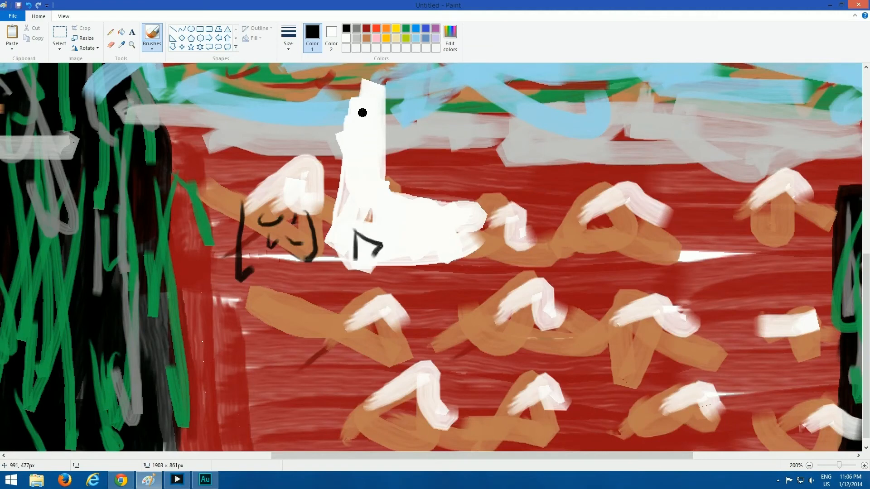
{"action": "mouse_move", "coordinate": [363, 114]}
{"action": "left_mouse_down"}
{"action": "mouse_move", "coordinate": [360, 163]}
{"action": "mouse_move", "coordinate": [363, 142]}
{"action": "left_mouse_up"}
{"action": "mouse_move", "coordinate": [407, 216]}
{"action": "left_mouse_down"}
{"action": "mouse_move", "coordinate": [439, 223]}
{"action": "mouse_move", "coordinate": [440, 213]}
{"action": "mouse_move", "coordinate": [494, 268]}
{"action": "left_mouse_up"}
{"action": "mouse_move", "coordinate": [531, 239]}
{"action": "left_mouse_down"}
{"action": "mouse_move", "coordinate": [524, 257]}
{"action": "mouse_move", "coordinate": [511, 245]}
{"action": "mouse_move", "coordinate": [522, 251]}
{"action": "left_mouse_up"}
Draw black walls and details on the two remaining top-row houses between the church and the black trees
{"action": "left_click_drag", "start_coordinate": [592, 206], "coordinate": [595, 278]}
{"action": "left_click_drag", "start_coordinate": [630, 219], "coordinate": [635, 263]}
{"action": "mouse_move", "coordinate": [602, 232]}
{"action": "left_mouse_down"}
{"action": "mouse_move", "coordinate": [638, 230]}
{"action": "mouse_move", "coordinate": [650, 264]}
{"action": "left_mouse_up"}
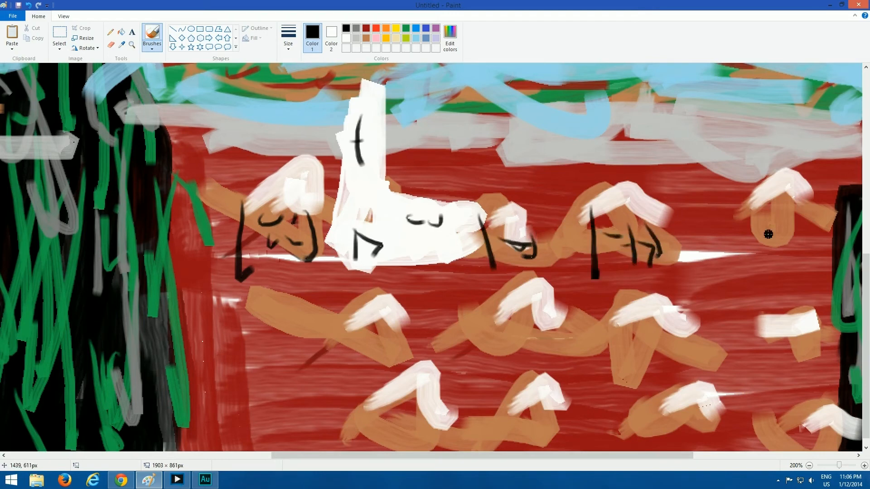
{"action": "left_click_drag", "start_coordinate": [754, 210], "coordinate": [757, 267]}
{"action": "left_click_drag", "start_coordinate": [789, 205], "coordinate": [785, 263]}
{"action": "mouse_move", "coordinate": [758, 220]}
{"action": "left_mouse_down"}
{"action": "mouse_move", "coordinate": [766, 229]}
{"action": "mouse_move", "coordinate": [783, 221]}
{"action": "left_mouse_up"}
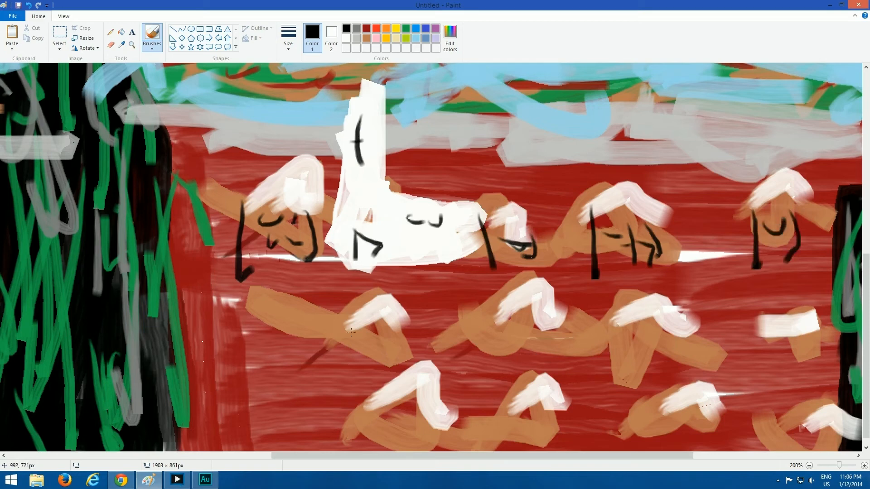
Add black walls, windows and doors to the first two middle-row houses below the church
{"action": "mouse_move", "coordinate": [324, 319]}
{"action": "left_mouse_down"}
{"action": "mouse_move", "coordinate": [311, 355]}
{"action": "mouse_move", "coordinate": [324, 358]}
{"action": "left_mouse_up"}
{"action": "left_click_drag", "start_coordinate": [376, 319], "coordinate": [368, 367]}
{"action": "left_click_drag", "start_coordinate": [338, 339], "coordinate": [376, 332]}
{"action": "mouse_move", "coordinate": [343, 347]}
{"action": "left_mouse_down"}
{"action": "mouse_move", "coordinate": [346, 366]}
{"action": "mouse_move", "coordinate": [363, 355]}
{"action": "left_mouse_up"}
{"action": "left_click_drag", "start_coordinate": [495, 301], "coordinate": [502, 347]}
{"action": "left_click_drag", "start_coordinate": [558, 313], "coordinate": [540, 372]}
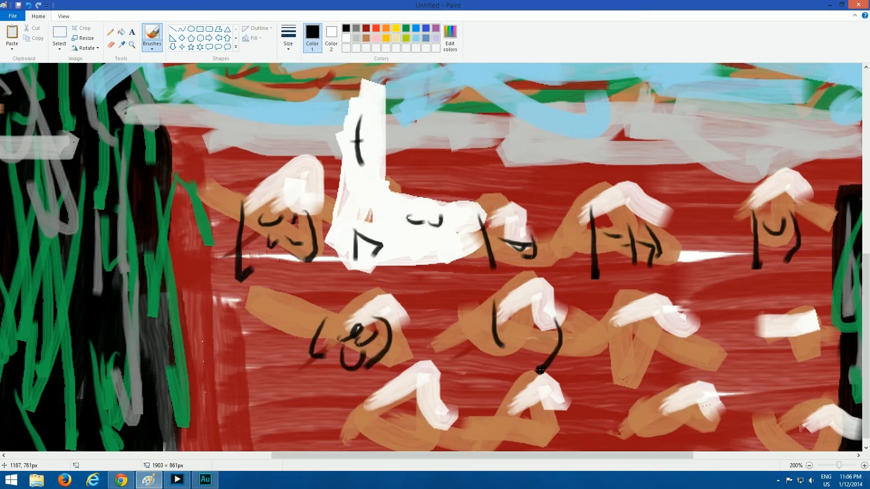
{"action": "mouse_move", "coordinate": [516, 317]}
{"action": "left_mouse_down"}
{"action": "mouse_move", "coordinate": [544, 327]}
{"action": "mouse_move", "coordinate": [521, 351]}
{"action": "mouse_move", "coordinate": [540, 354]}
{"action": "left_mouse_up"}
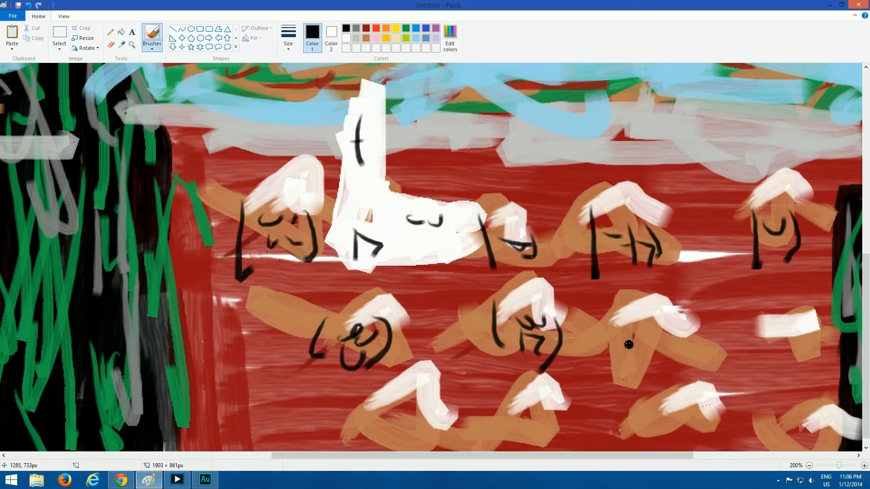
Draw black walls and face-like details on the last two middle-row houses before the black trees
{"action": "left_click_drag", "start_coordinate": [600, 318], "coordinate": [607, 355]}
{"action": "left_click_drag", "start_coordinate": [665, 312], "coordinate": [665, 391]}
{"action": "left_click_drag", "start_coordinate": [624, 340], "coordinate": [663, 342]}
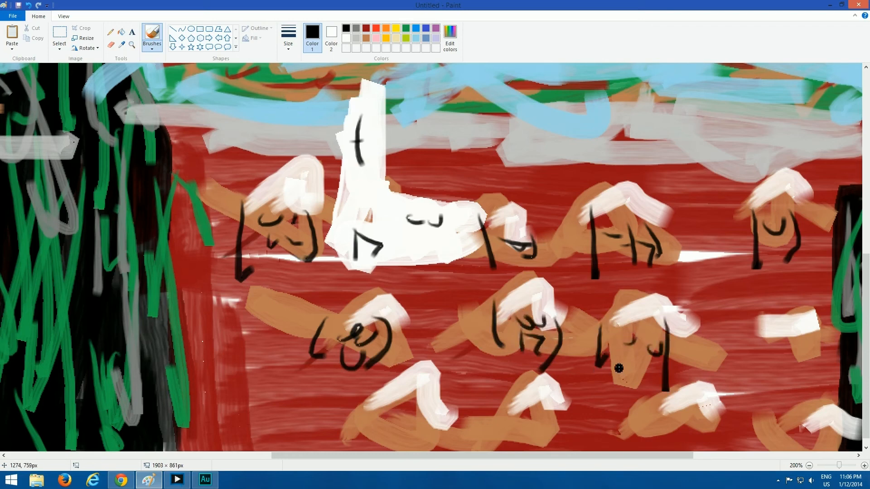
{"action": "left_click_drag", "start_coordinate": [625, 367], "coordinate": [650, 358]}
{"action": "left_click_drag", "start_coordinate": [778, 336], "coordinate": [776, 376]}
{"action": "left_click_drag", "start_coordinate": [809, 340], "coordinate": [808, 376]}
{"action": "left_click_drag", "start_coordinate": [782, 345], "coordinate": [801, 353]}
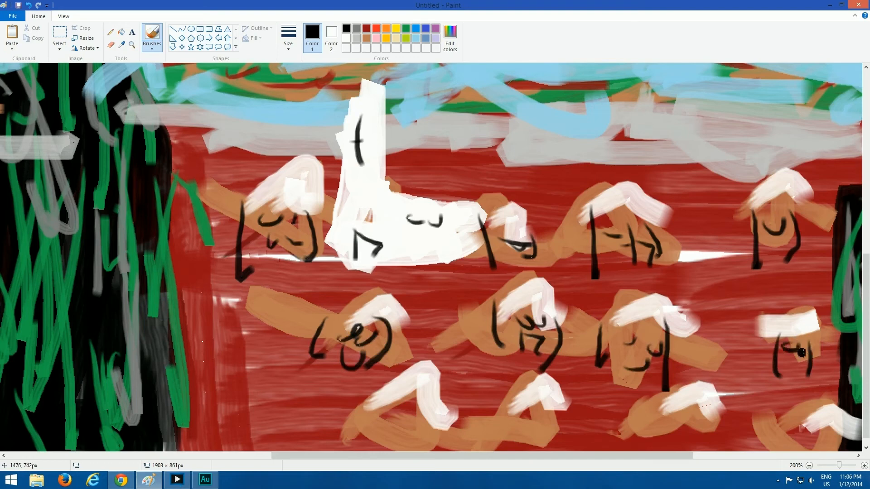
Draw black walls, windows and doors on the first three bottom-row houses right of the large cypress
{"action": "left_click_drag", "start_coordinate": [362, 405], "coordinate": [353, 451]}
{"action": "left_click_drag", "start_coordinate": [438, 410], "coordinate": [430, 451]}
{"action": "mouse_move", "coordinate": [375, 421]}
{"action": "left_mouse_down"}
{"action": "mouse_move", "coordinate": [408, 422]}
{"action": "mouse_move", "coordinate": [413, 440]}
{"action": "left_mouse_up"}
{"action": "left_click_drag", "start_coordinate": [497, 407], "coordinate": [489, 451]}
{"action": "mouse_move", "coordinate": [543, 419]}
{"action": "left_mouse_down"}
{"action": "mouse_move", "coordinate": [546, 451]}
{"action": "mouse_move", "coordinate": [519, 429]}
{"action": "mouse_move", "coordinate": [533, 450]}
{"action": "left_mouse_up"}
{"action": "left_click_drag", "start_coordinate": [648, 413], "coordinate": [653, 451]}
{"action": "left_click_drag", "start_coordinate": [689, 410], "coordinate": [700, 451]}
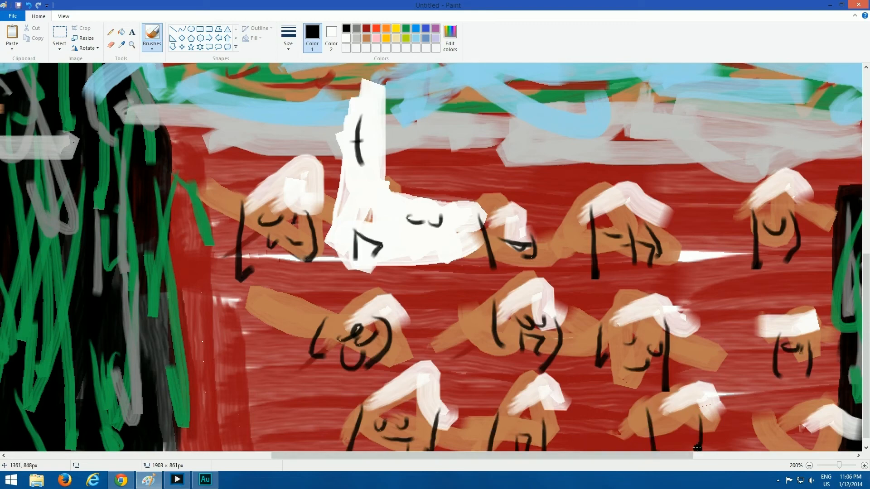
{"action": "left_click_drag", "start_coordinate": [658, 413], "coordinate": [686, 423]}
{"action": "mouse_move", "coordinate": [671, 432]}
{"action": "left_mouse_down"}
{"action": "mouse_move", "coordinate": [673, 450]}
{"action": "mouse_move", "coordinate": [698, 449]}
{"action": "left_mouse_up"}
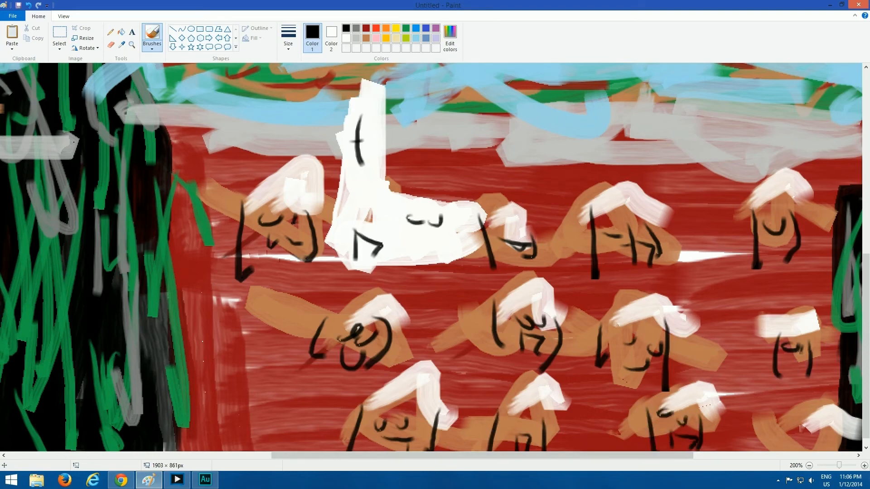
Draw black walls, a door and windows on the lower house at the canvas's right edge
{"action": "left_click_drag", "start_coordinate": [450, 455], "coordinate": [611, 455]}
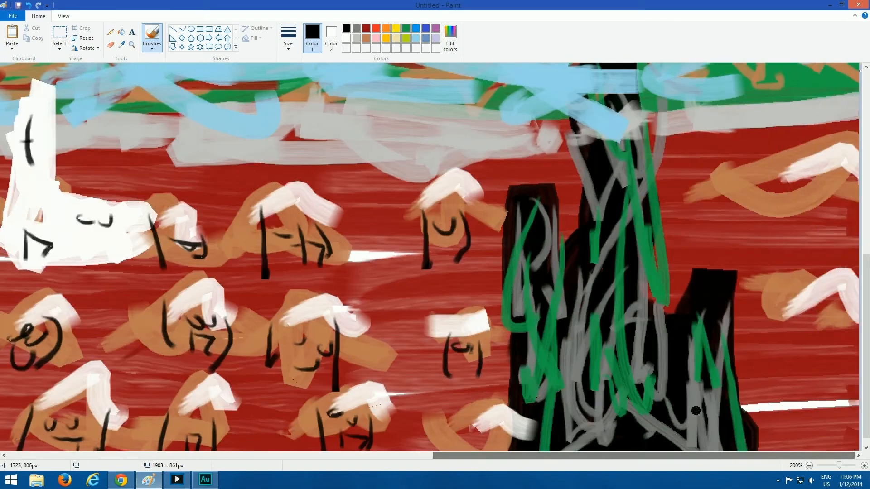
{"action": "left_click_drag", "start_coordinate": [768, 295], "coordinate": [770, 346]}
{"action": "left_click_drag", "start_coordinate": [844, 299], "coordinate": [858, 341]}
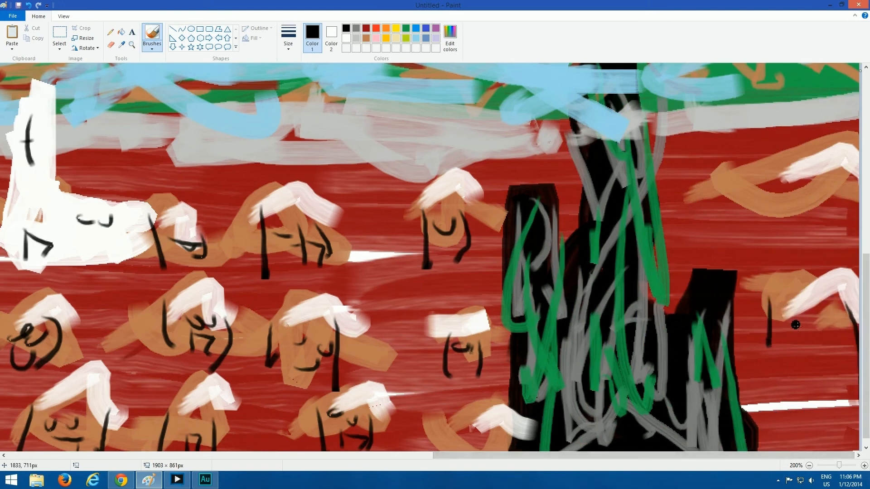
{"action": "left_click_drag", "start_coordinate": [797, 331], "coordinate": [802, 368]}
{"action": "mouse_move", "coordinate": [806, 336]}
{"action": "left_mouse_down"}
{"action": "mouse_move", "coordinate": [817, 338]}
{"action": "mouse_move", "coordinate": [823, 374]}
{"action": "left_mouse_up"}
{"action": "left_click_drag", "start_coordinate": [795, 313], "coordinate": [831, 326]}
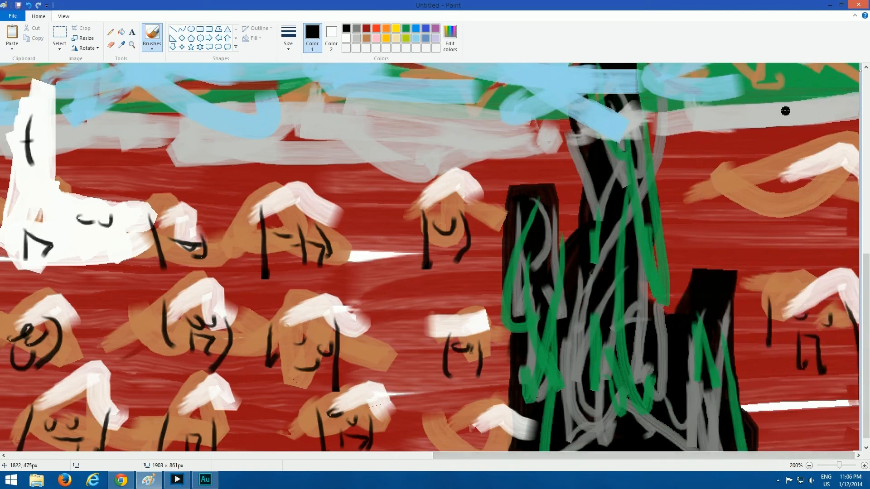
Draw black walls, windows and a door on the upper house at the canvas's right edge
{"action": "left_click_drag", "start_coordinate": [773, 168], "coordinate": [773, 199]}
{"action": "left_click_drag", "start_coordinate": [771, 242], "coordinate": [773, 264]}
{"action": "left_click_drag", "start_coordinate": [850, 157], "coordinate": [839, 229]}
{"action": "left_click_drag", "start_coordinate": [778, 192], "coordinate": [809, 186]}
{"action": "mouse_move", "coordinate": [815, 188]}
{"action": "left_mouse_down"}
{"action": "mouse_move", "coordinate": [823, 184]}
{"action": "mouse_move", "coordinate": [793, 224]}
{"action": "mouse_move", "coordinate": [815, 233]}
{"action": "left_mouse_up"}
{"action": "left_click_drag", "start_coordinate": [793, 230], "coordinate": [787, 233]}
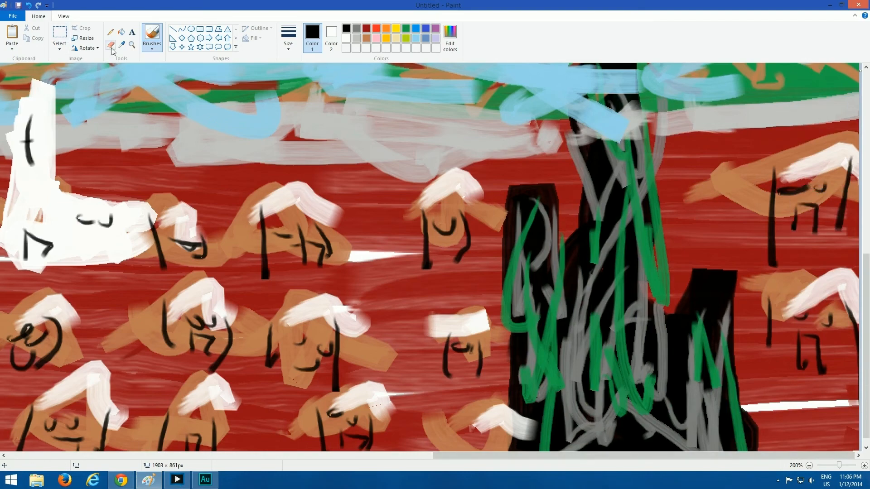
Return to 100% zoom and review the whole painting in full-screen view
{"action": "left_click", "coordinate": [131, 45]}
{"action": "left_click", "coordinate": [228, 177]}
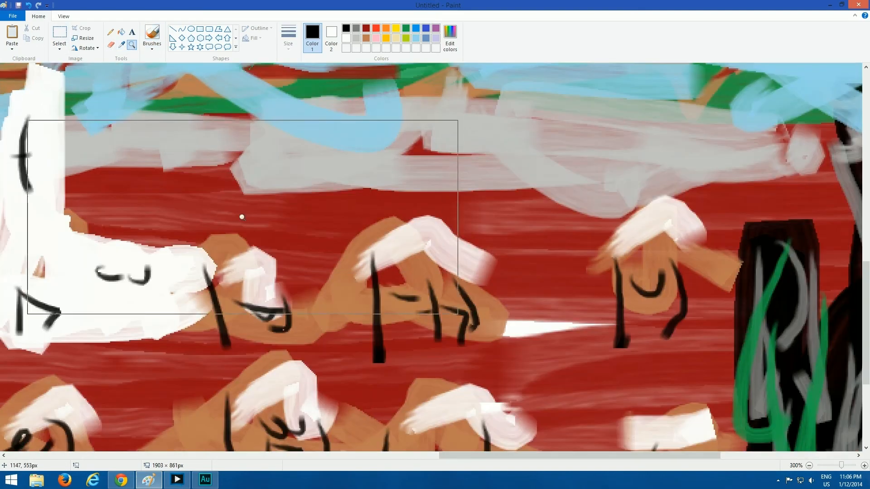
{"action": "left_click", "coordinate": [242, 216]}
{"action": "right_click", "coordinate": [252, 212]}
{"action": "right_click", "coordinate": [254, 211]}
{"action": "right_click", "coordinate": [257, 210]}
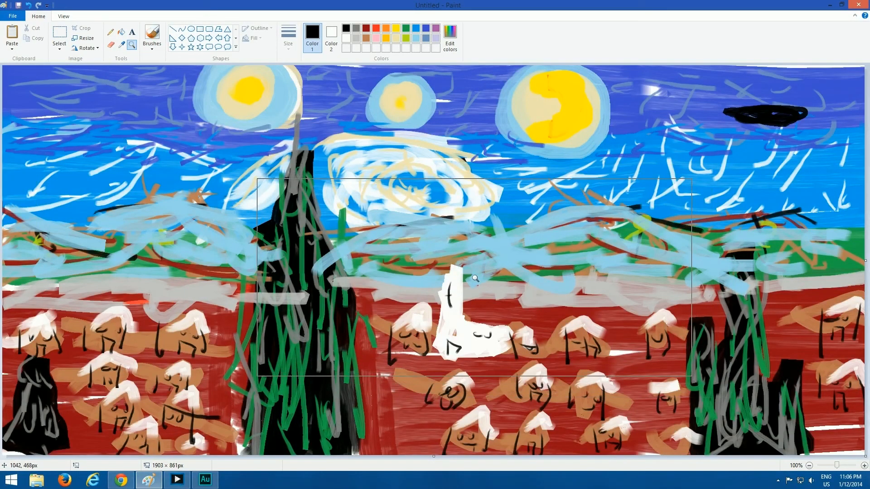
{"action": "key", "text": "F11"}
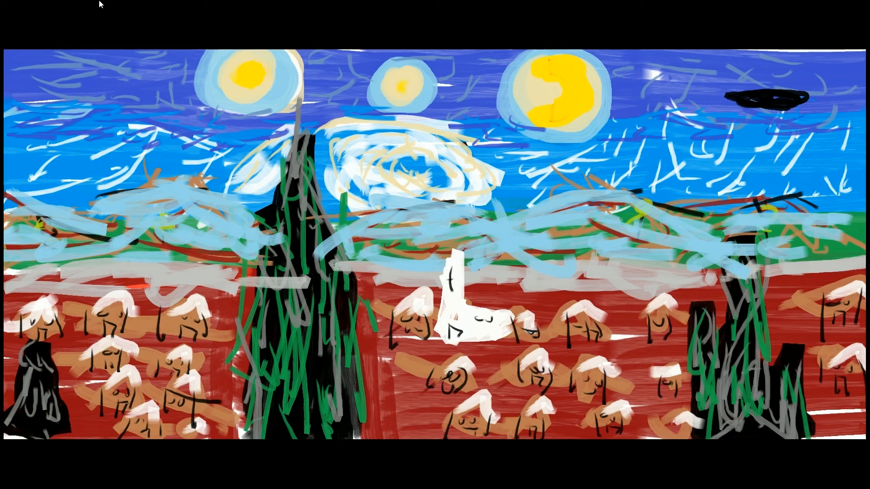
{"action": "left_click", "coordinate": [99, 4]}
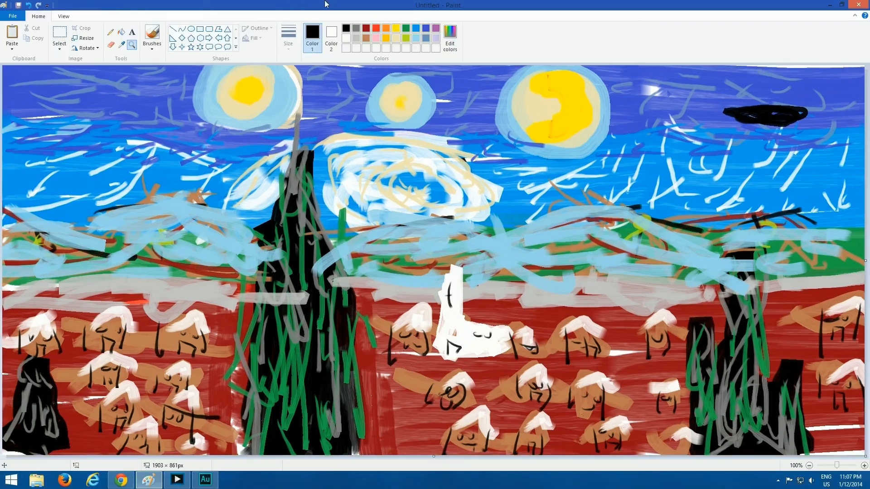
Paste the original Starry Night image over the middle of the painting and shrink its height to 1 px
{"action": "key", "text": "ctrl+v"}
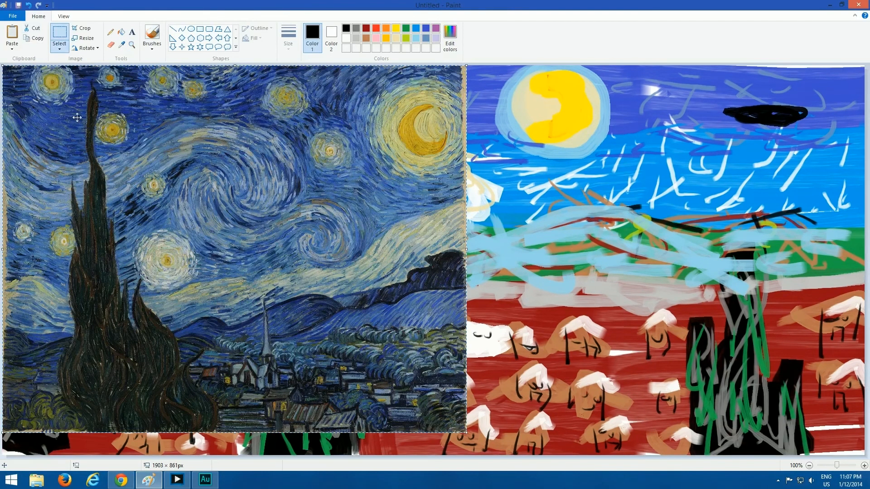
{"action": "mouse_move", "coordinate": [78, 123]}
{"action": "left_mouse_down"}
{"action": "mouse_move", "coordinate": [493, 190]}
{"action": "mouse_move", "coordinate": [443, 152]}
{"action": "mouse_move", "coordinate": [342, 120]}
{"action": "mouse_move", "coordinate": [315, 130]}
{"action": "left_mouse_up"}
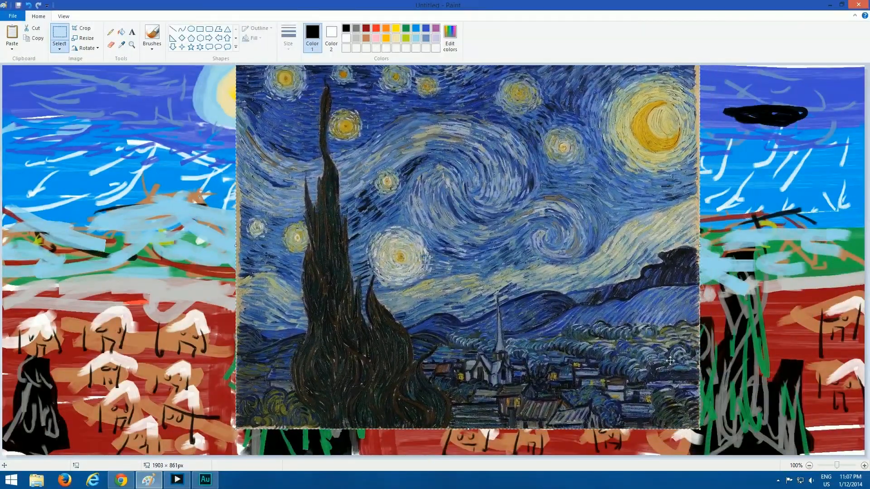
{"action": "left_click_drag", "start_coordinate": [700, 431], "coordinate": [702, 432]}
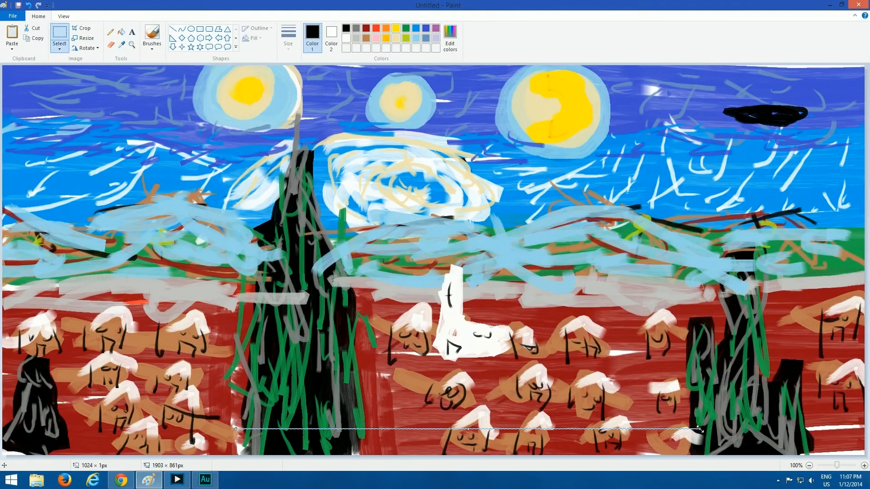
Paste the original Starry Night image again, enlarge it to 1092 × 867 px and place it over the middle of the painting
{"action": "key", "text": "ctrl+v"}
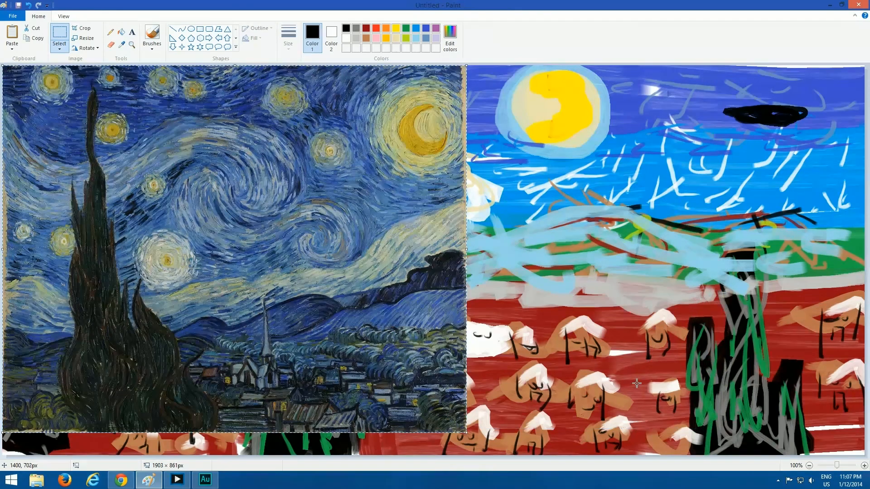
{"action": "left_click_drag", "start_coordinate": [465, 432], "coordinate": [497, 458]}
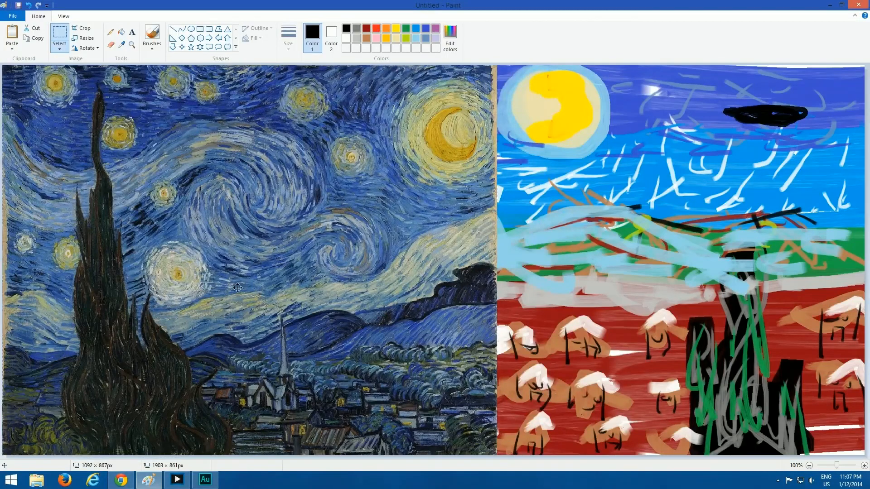
{"action": "mouse_move", "coordinate": [301, 341]}
{"action": "left_mouse_down"}
{"action": "mouse_move", "coordinate": [681, 305]}
{"action": "mouse_move", "coordinate": [485, 314]}
{"action": "mouse_move", "coordinate": [457, 270]}
{"action": "mouse_move", "coordinate": [455, 292]}
{"action": "mouse_move", "coordinate": [536, 306]}
{"action": "mouse_move", "coordinate": [491, 293]}
{"action": "mouse_move", "coordinate": [430, 308]}
{"action": "mouse_move", "coordinate": [429, 292]}
{"action": "mouse_move", "coordinate": [290, 267]}
{"action": "mouse_move", "coordinate": [457, 279]}
{"action": "mouse_move", "coordinate": [410, 286]}
{"action": "mouse_move", "coordinate": [429, 292]}
{"action": "left_mouse_up"}
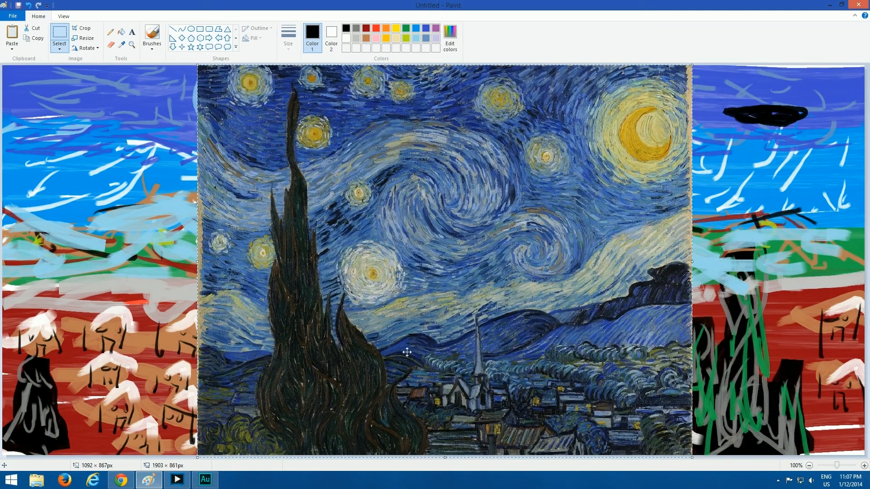
{"action": "mouse_move", "coordinate": [407, 352]}
{"action": "left_mouse_down"}
{"action": "mouse_move", "coordinate": [868, 358]}
{"action": "mouse_move", "coordinate": [763, 355]}
{"action": "mouse_move", "coordinate": [2, 423]}
{"action": "mouse_move", "coordinate": [518, 351]}
{"action": "mouse_move", "coordinate": [599, 394]}
{"action": "mouse_move", "coordinate": [424, 347]}
{"action": "mouse_move", "coordinate": [96, 463]}
{"action": "mouse_move", "coordinate": [377, 359]}
{"action": "mouse_move", "coordinate": [520, 359]}
{"action": "mouse_move", "coordinate": [415, 339]}
{"action": "left_mouse_up"}
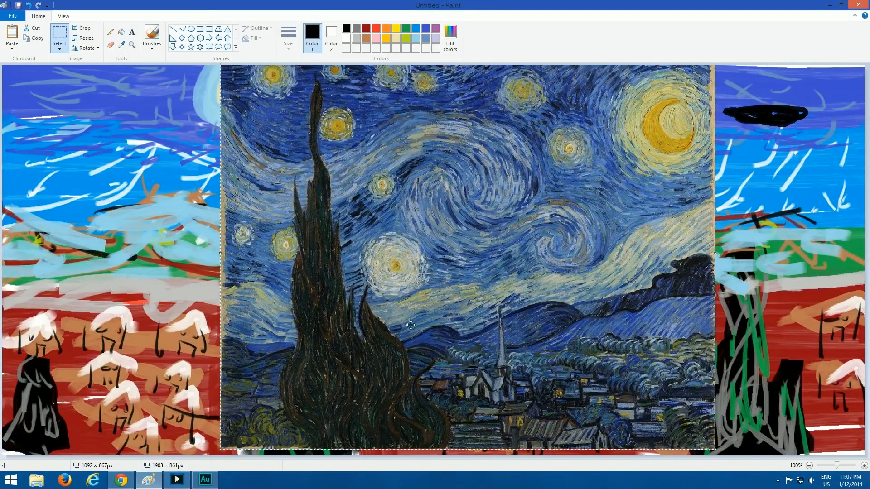
{"action": "left_click_drag", "start_coordinate": [419, 240], "coordinate": [411, 222]}
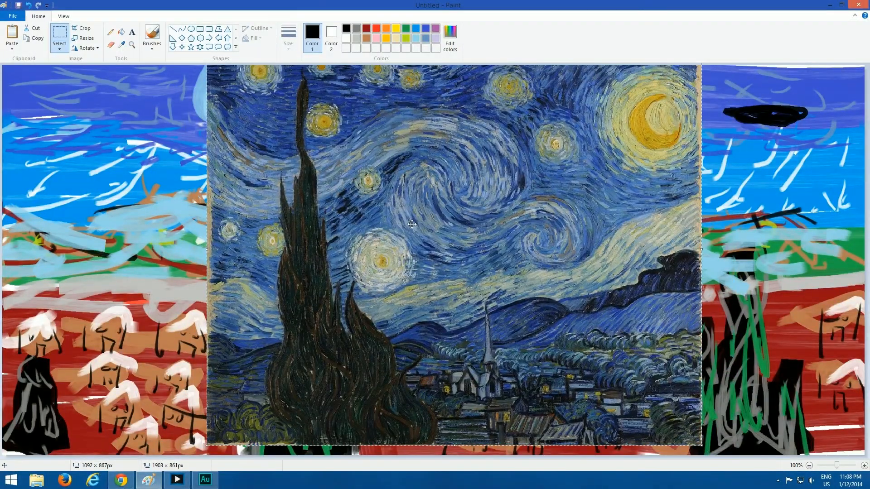
Delete the pasted original image and view the whole painting in full screen
{"action": "key", "text": "Delete"}
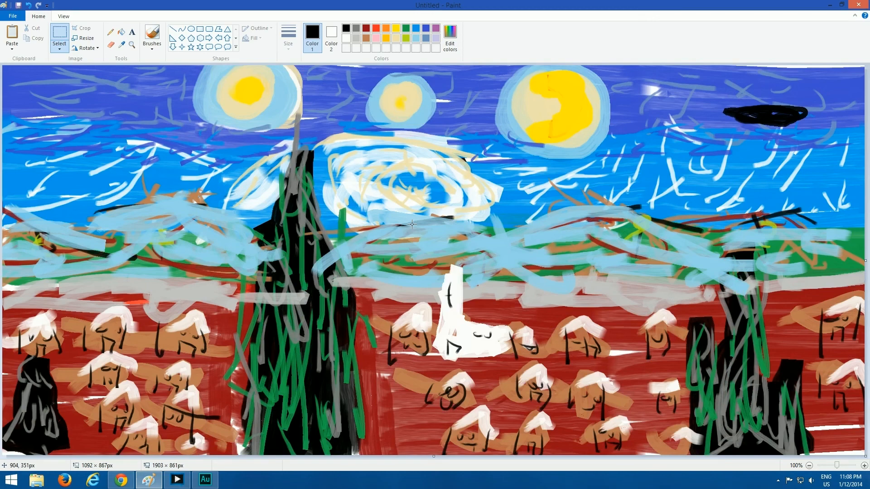
{"action": "key", "text": "F11"}
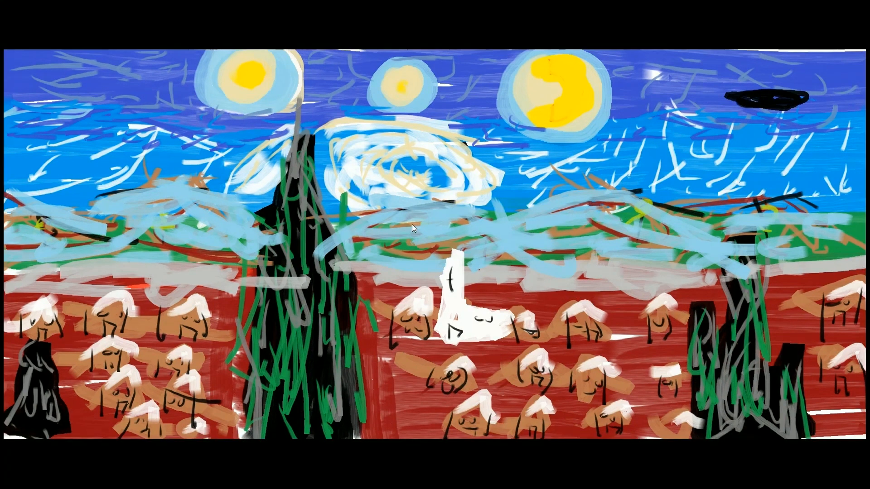